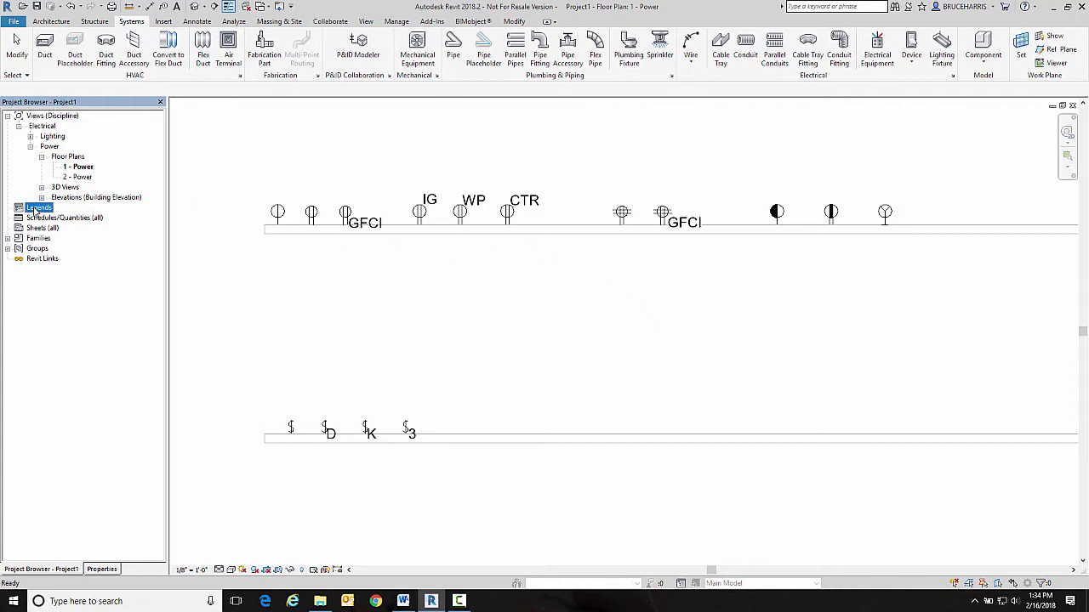
Step: Add a Legend view named ELECTRICAL SYMBOLS LEGEND and open it from the Project Browser's Legends
right_click(35, 210)
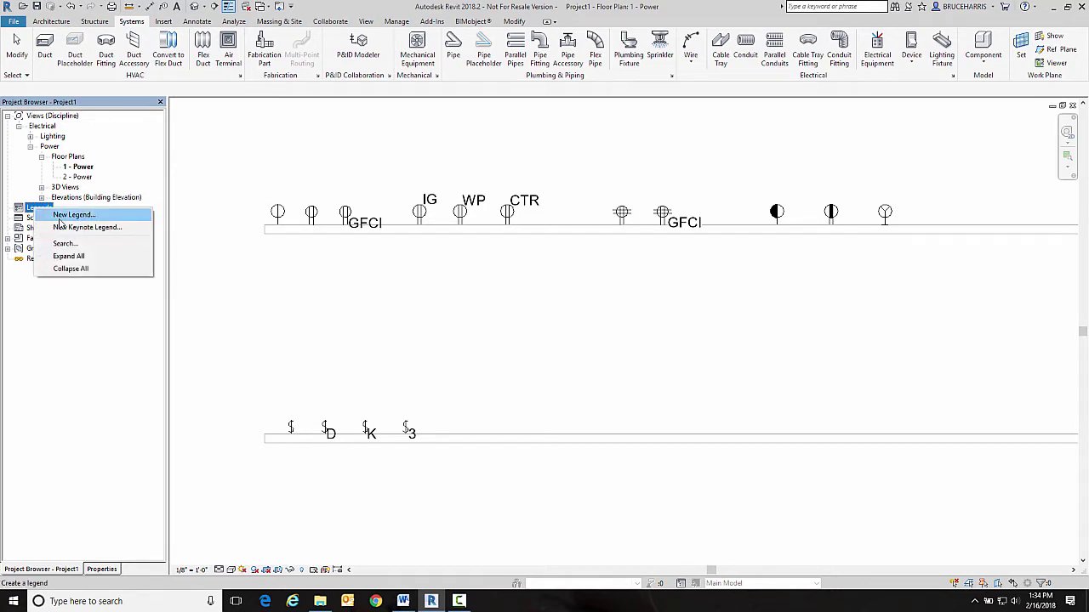
left_click(368, 24)
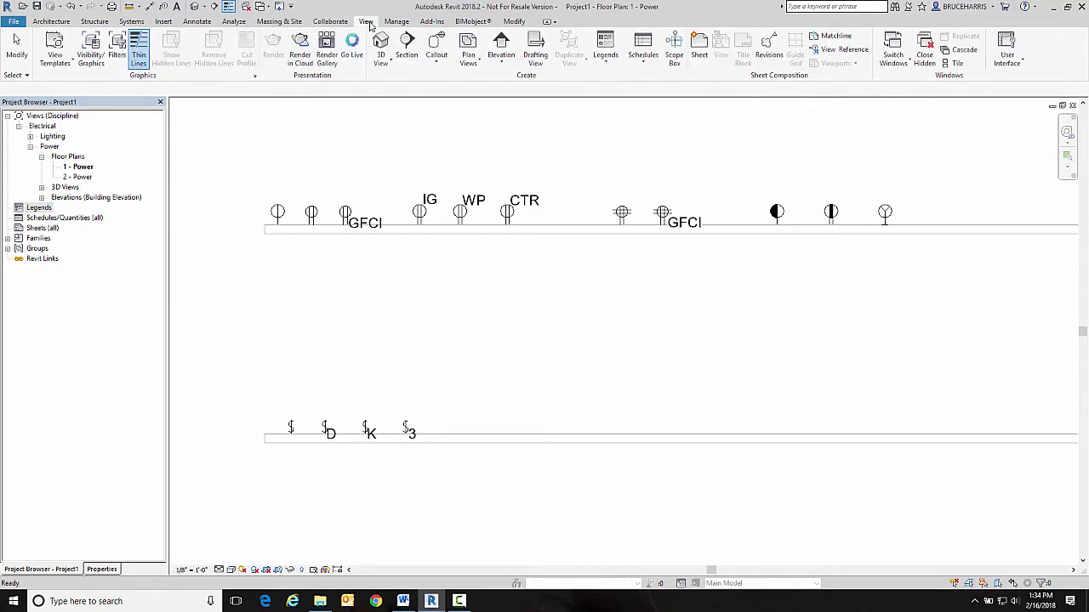
left_click(606, 58)
left_click(614, 82)
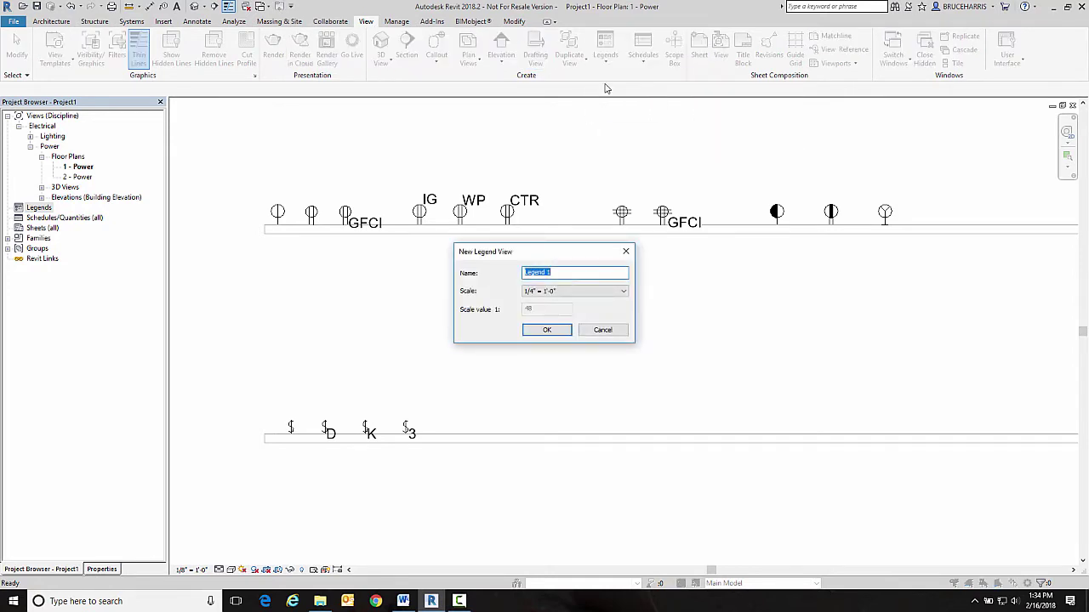
type("ELECTRICAL SYMBOLS LEGEND")
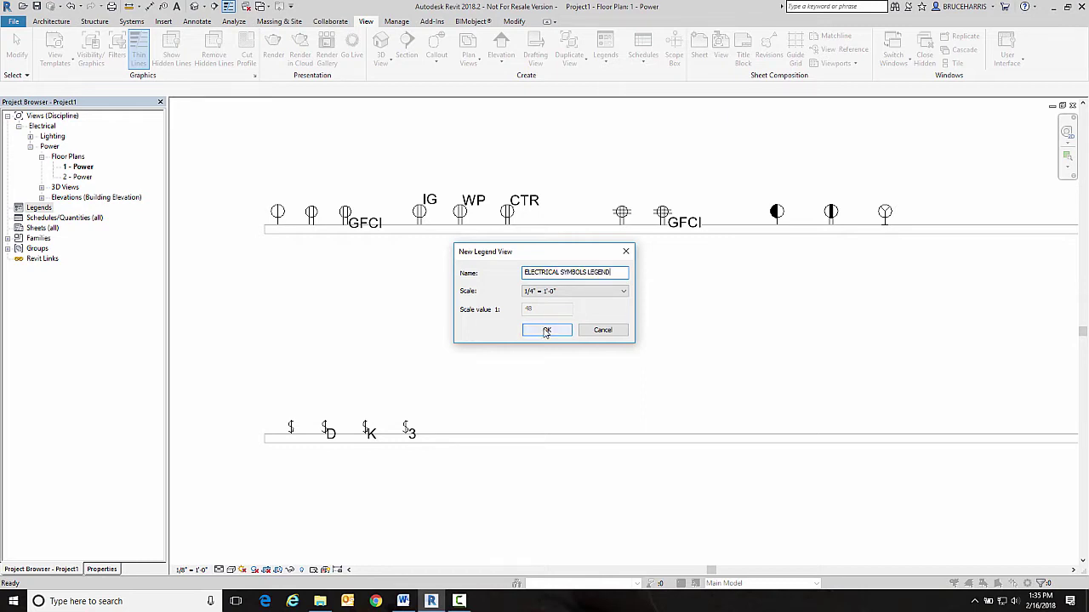
left_click(546, 331)
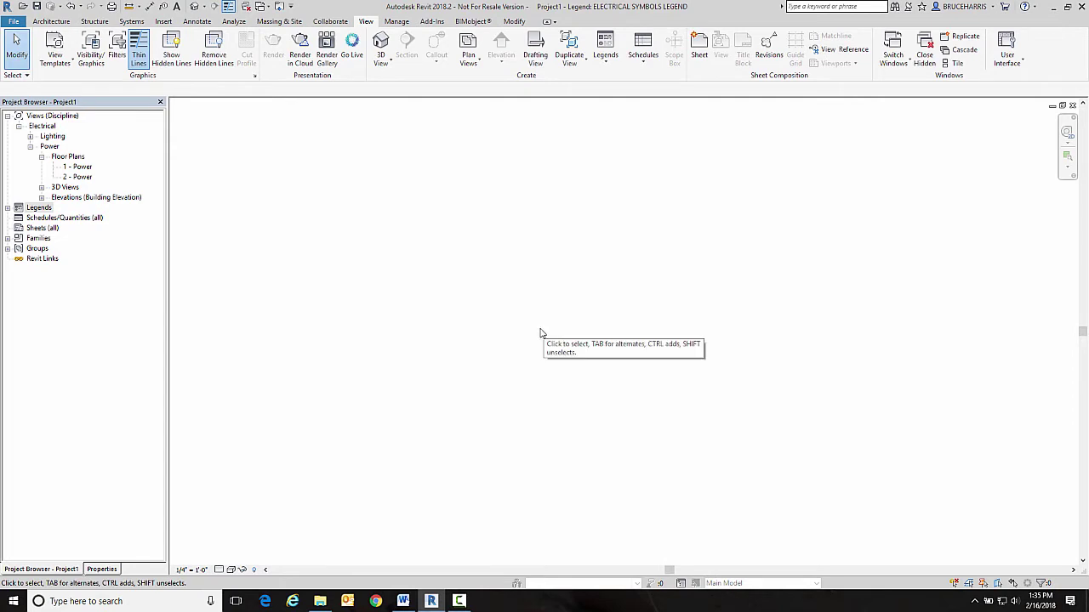
left_click(8, 208)
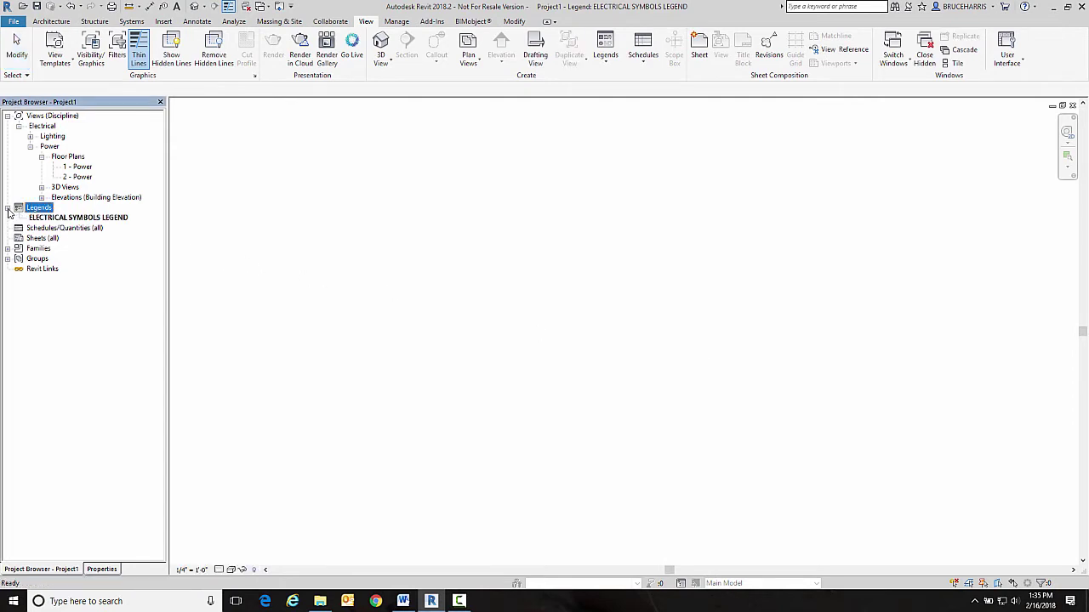
left_click(76, 218)
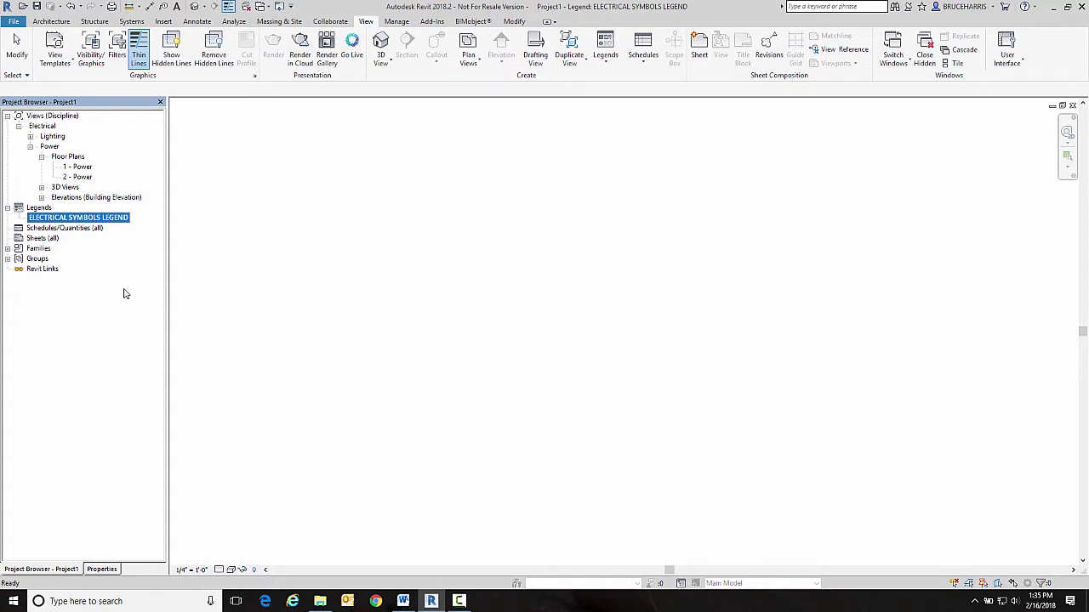
Step: Place the 2x2 - 277 recessed lighting fixture as a legend component
left_click(362, 319)
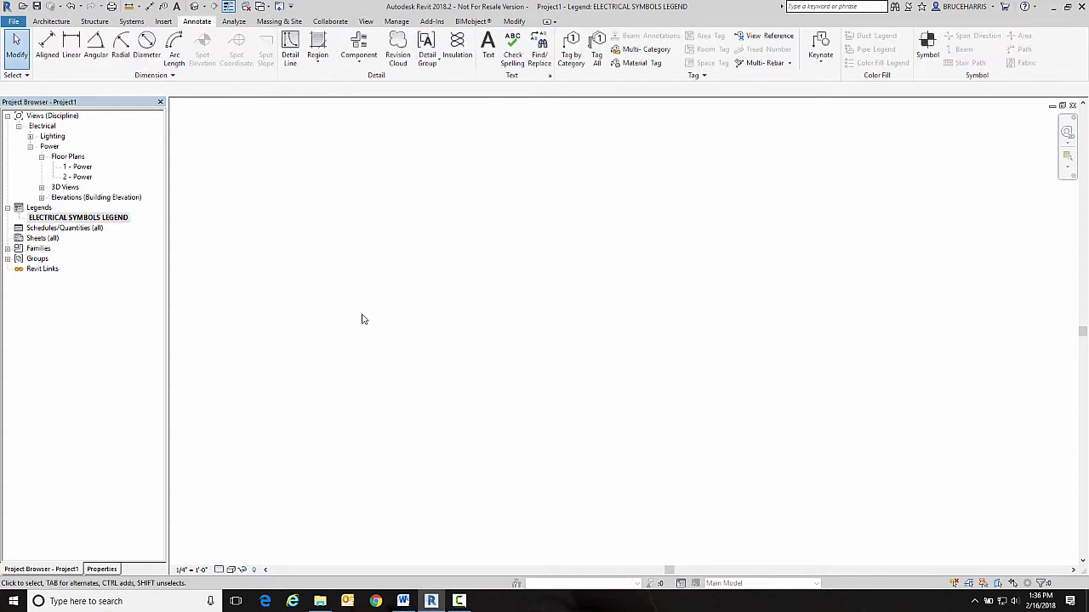
left_click(358, 63)
left_click(355, 127)
left_click(158, 89)
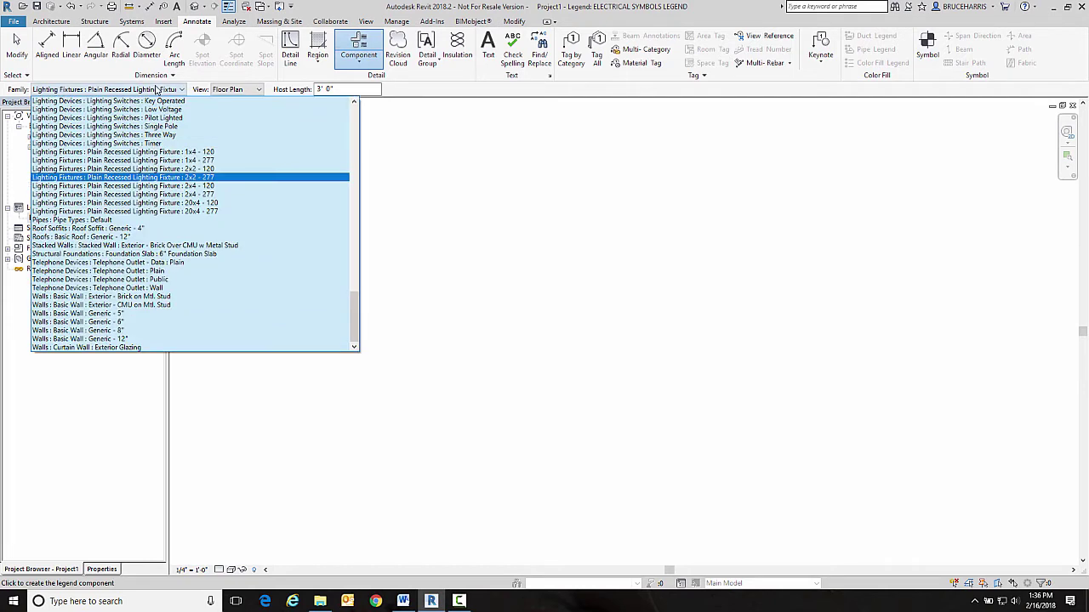
left_click(145, 177)
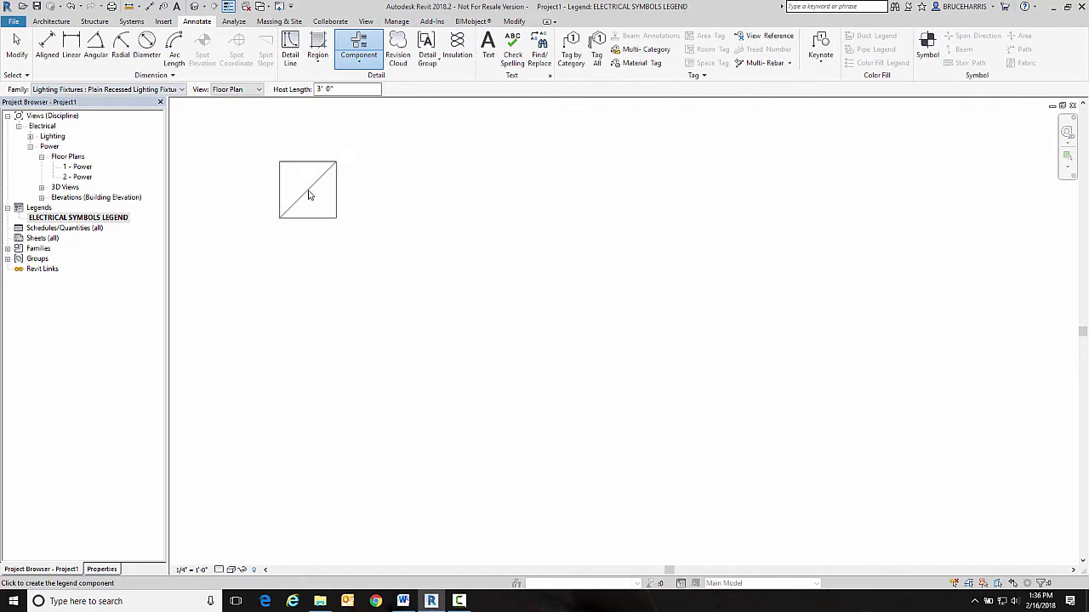
left_click(309, 195)
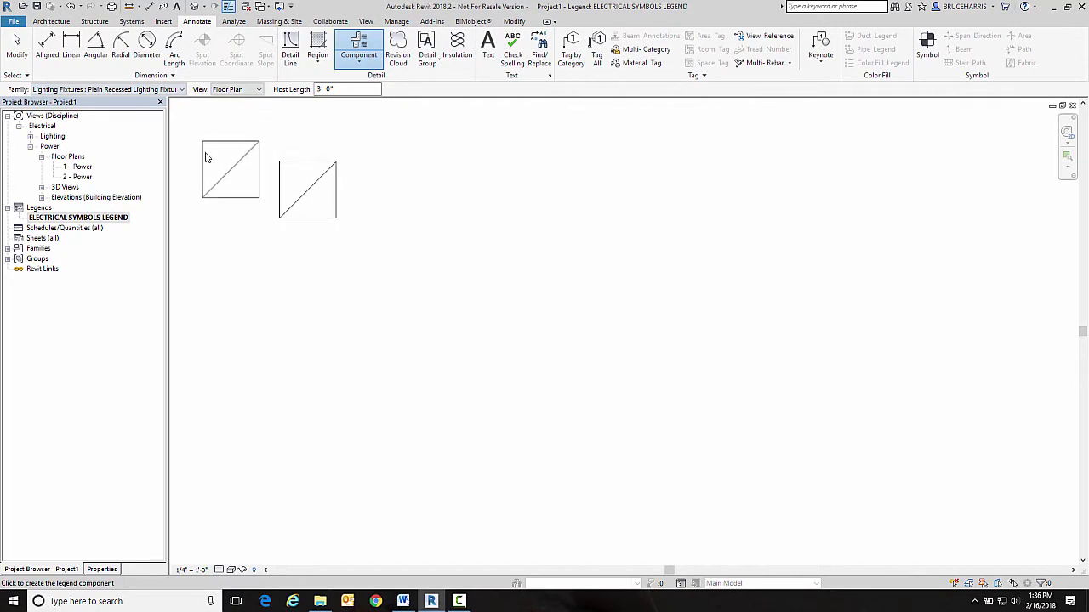
Step: Place the 24"x24" Face 8" supply diffuser below the lighting fixture, then end placement
left_click(139, 89)
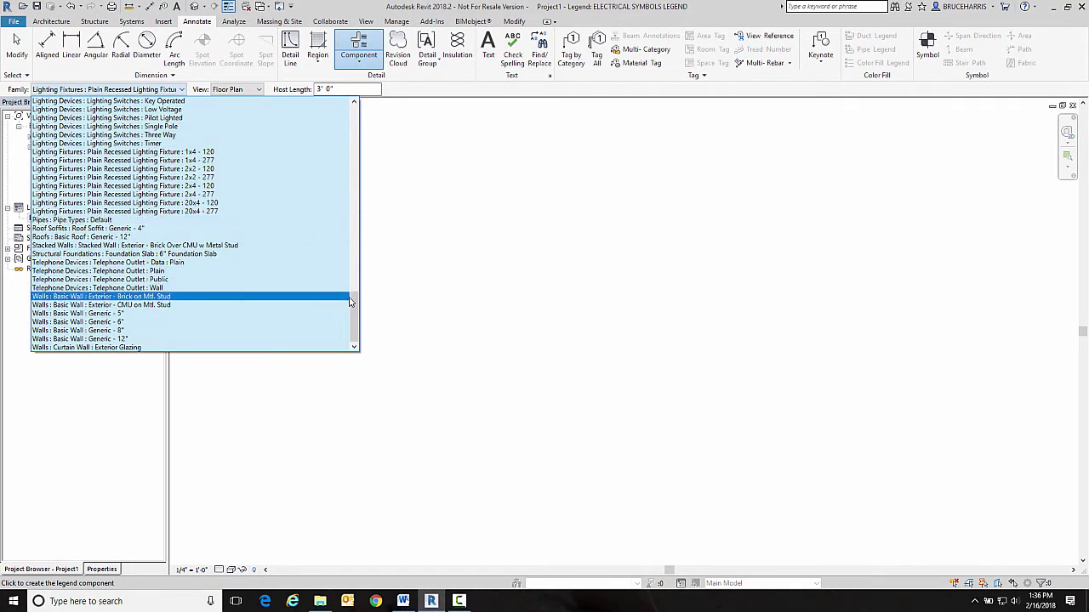
scroll(351, 260, "up", 15)
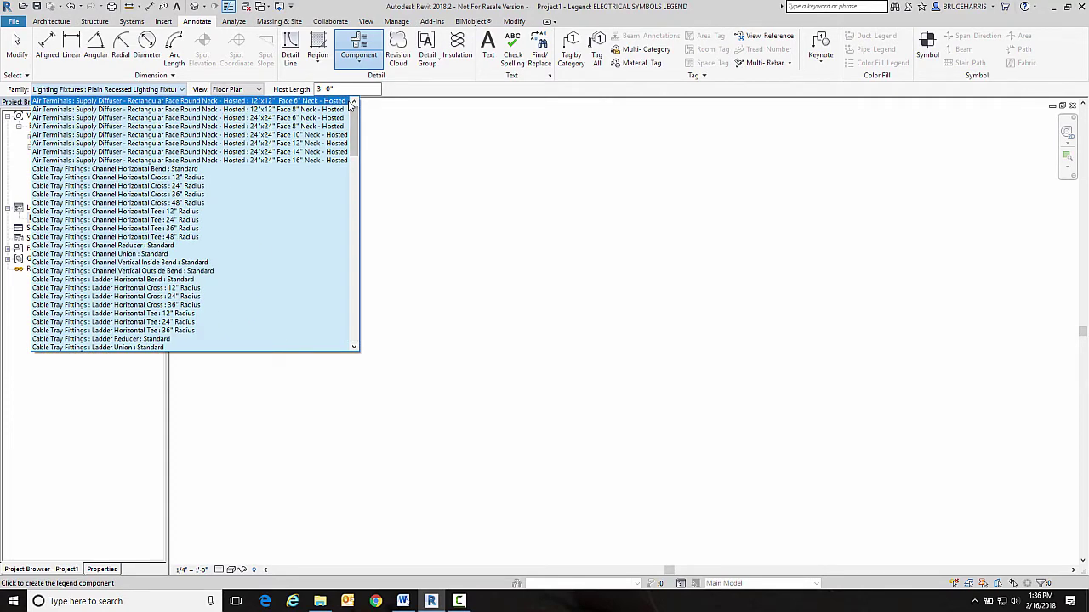
left_click(258, 128)
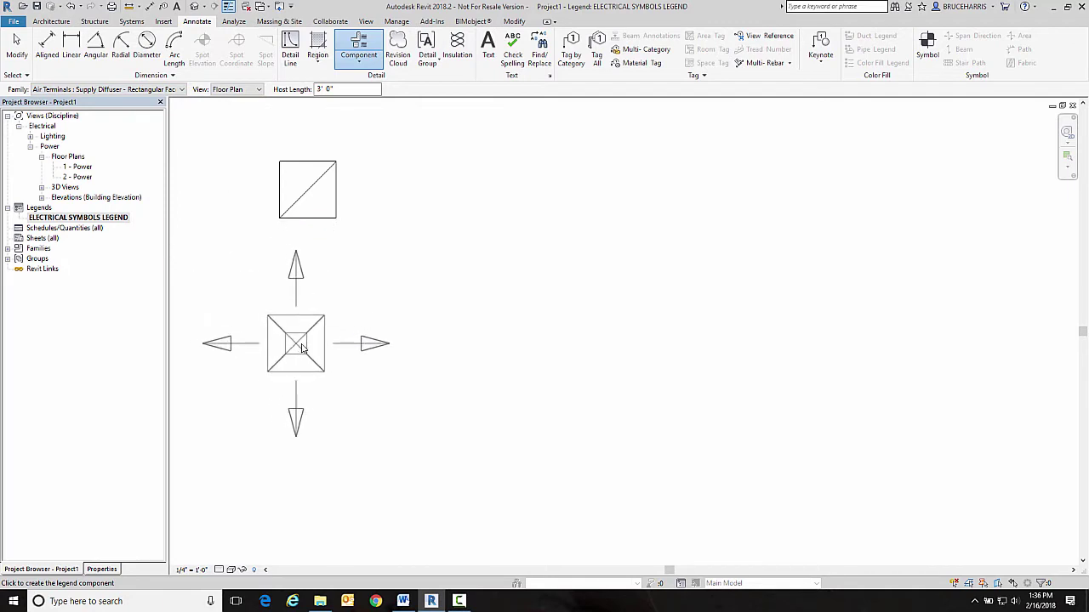
left_click(306, 344)
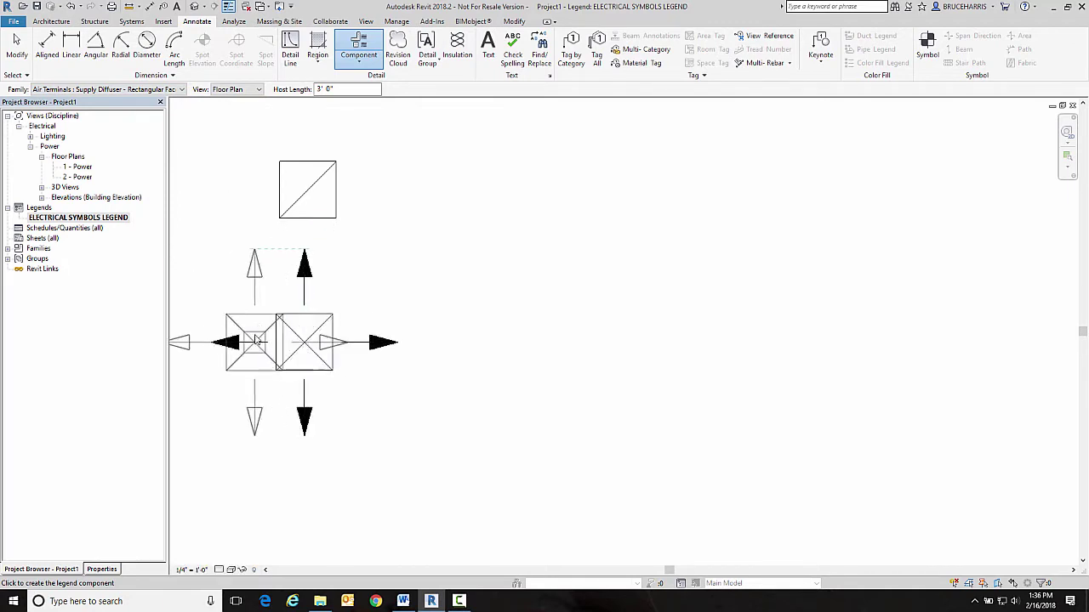
right_click(470, 266)
left_click(500, 274)
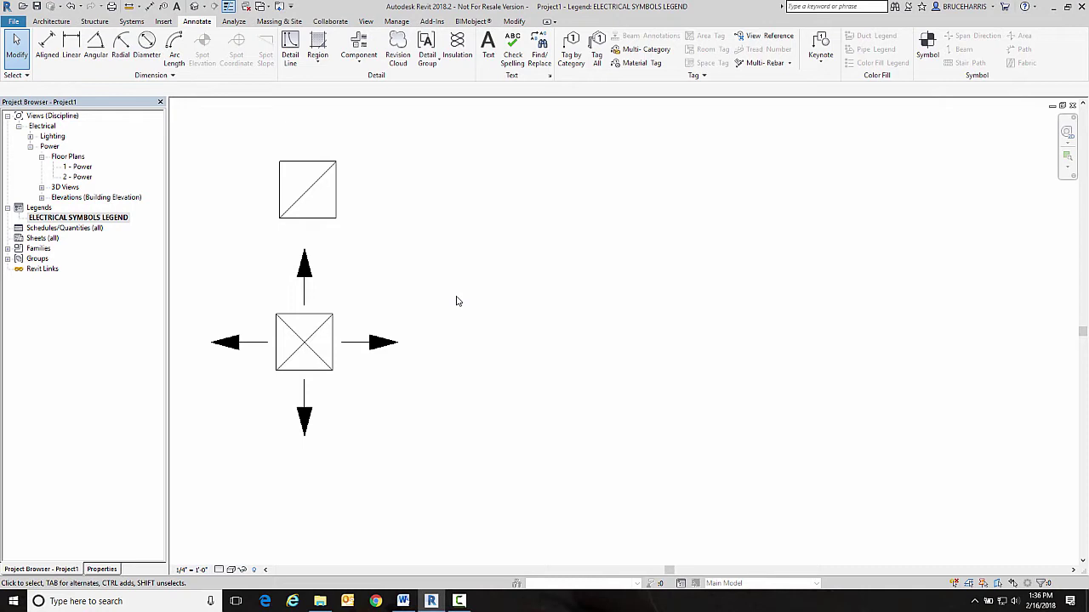
Step: Place a Duplex Receptacle : Standard legend component
left_click(359, 61)
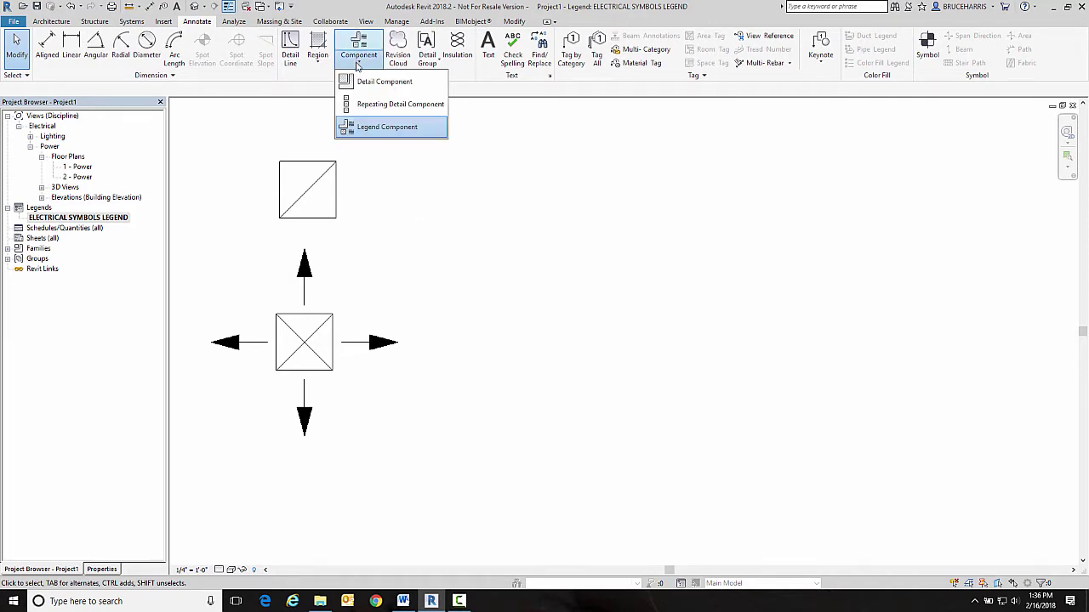
left_click(353, 126)
left_click(142, 89)
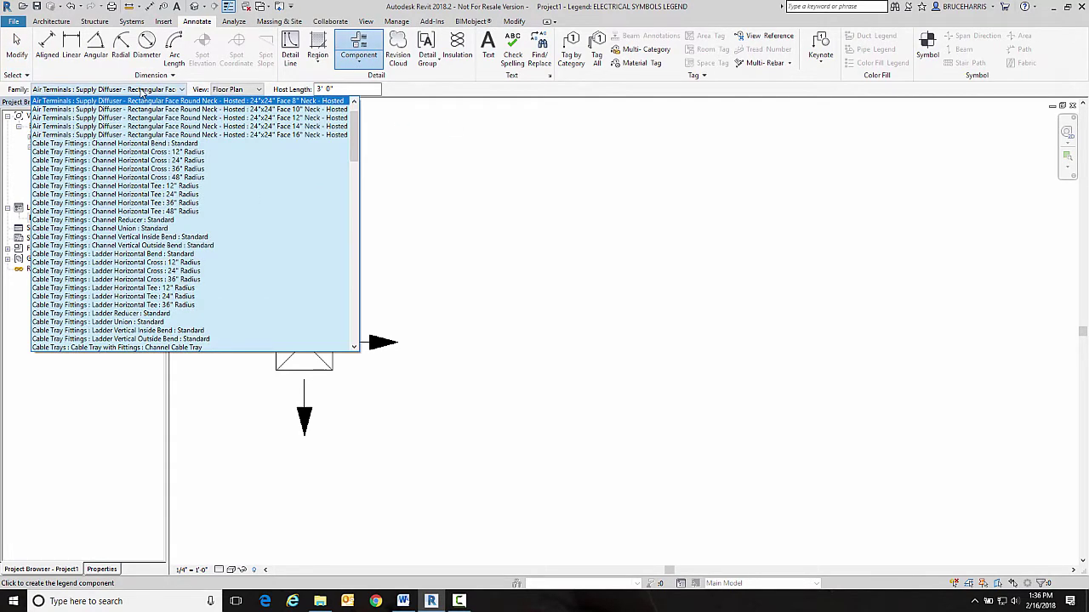
scroll(129, 230, "down", 20)
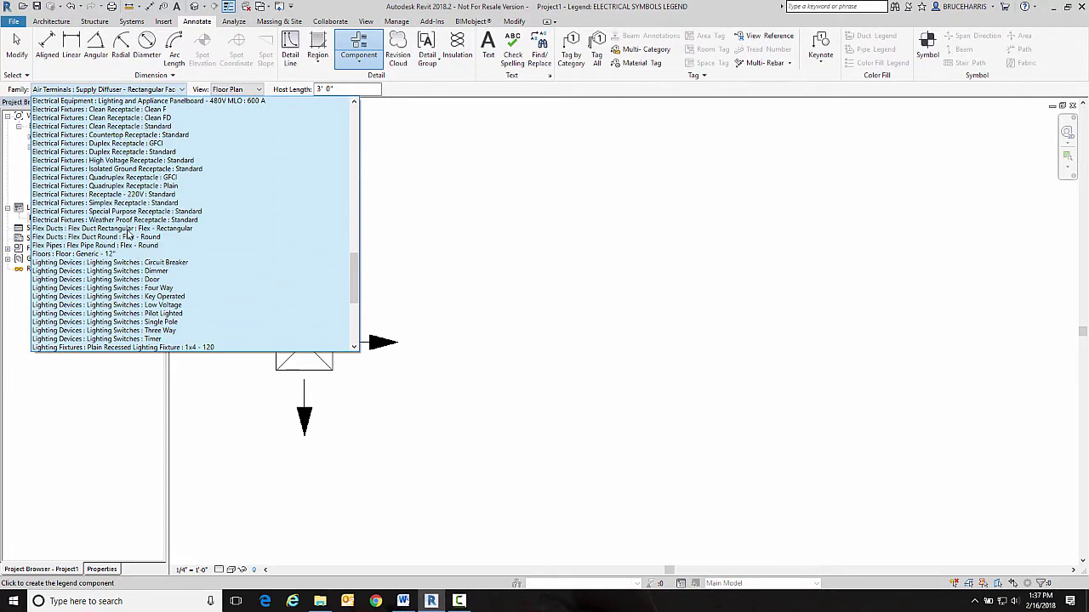
scroll(128, 234, "up", 4)
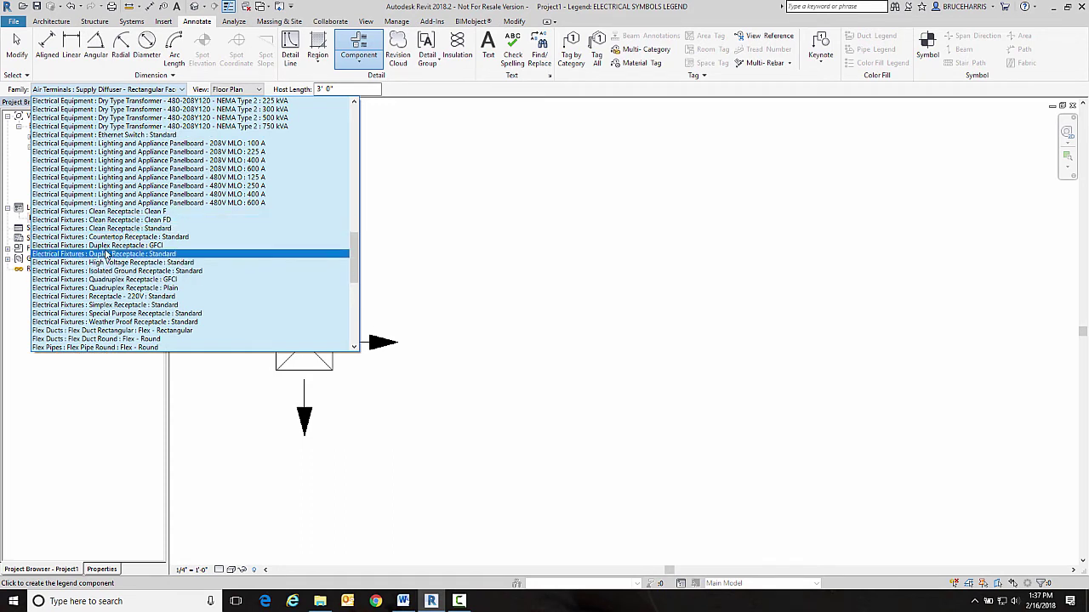
left_click(105, 255)
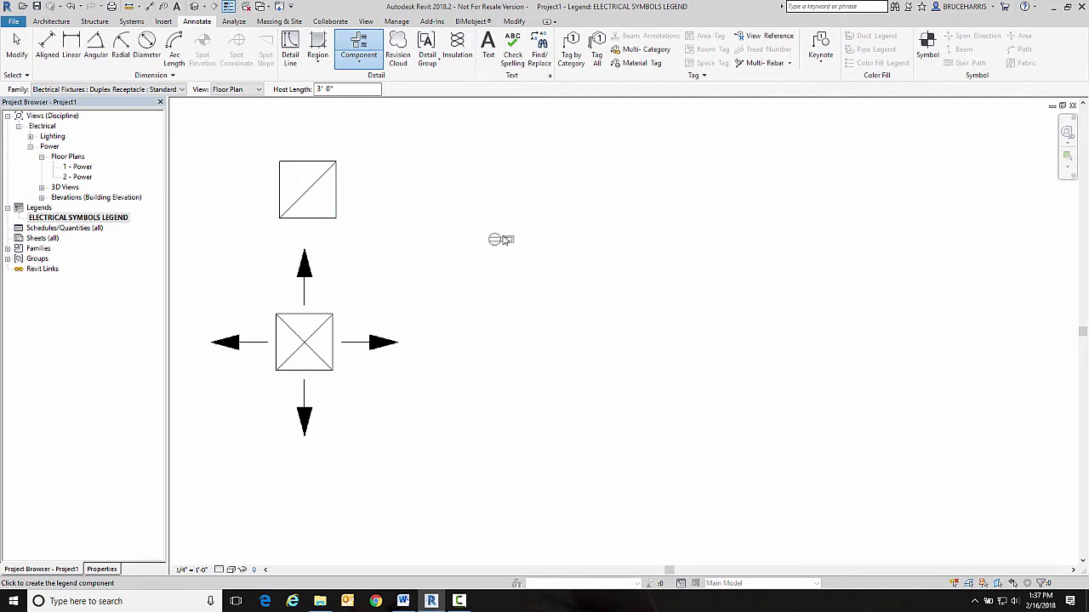
scroll(503, 239, "up", 3)
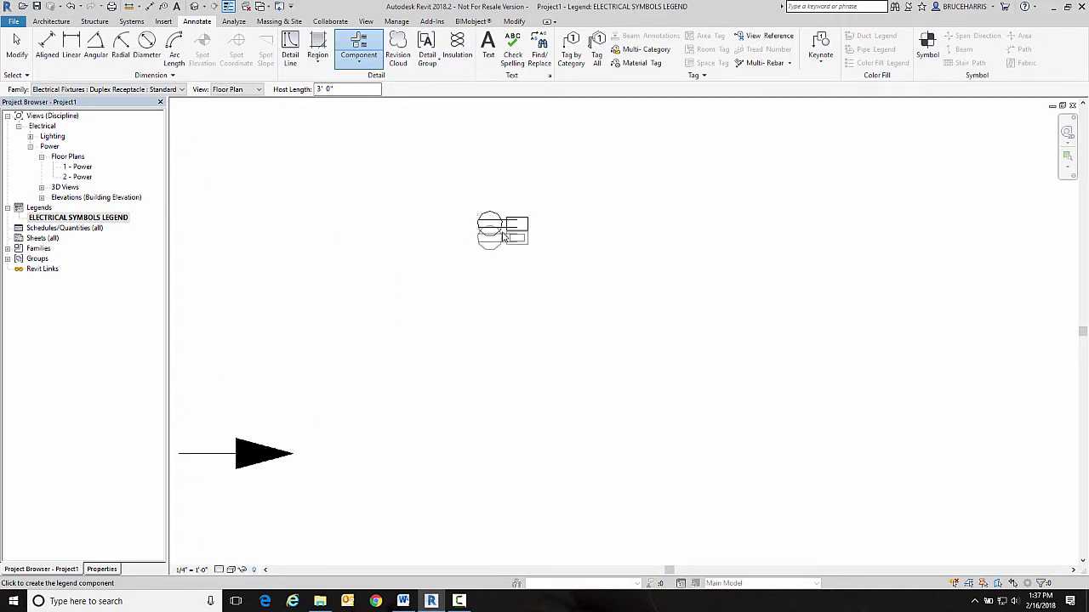
scroll(503, 237, "up", 4)
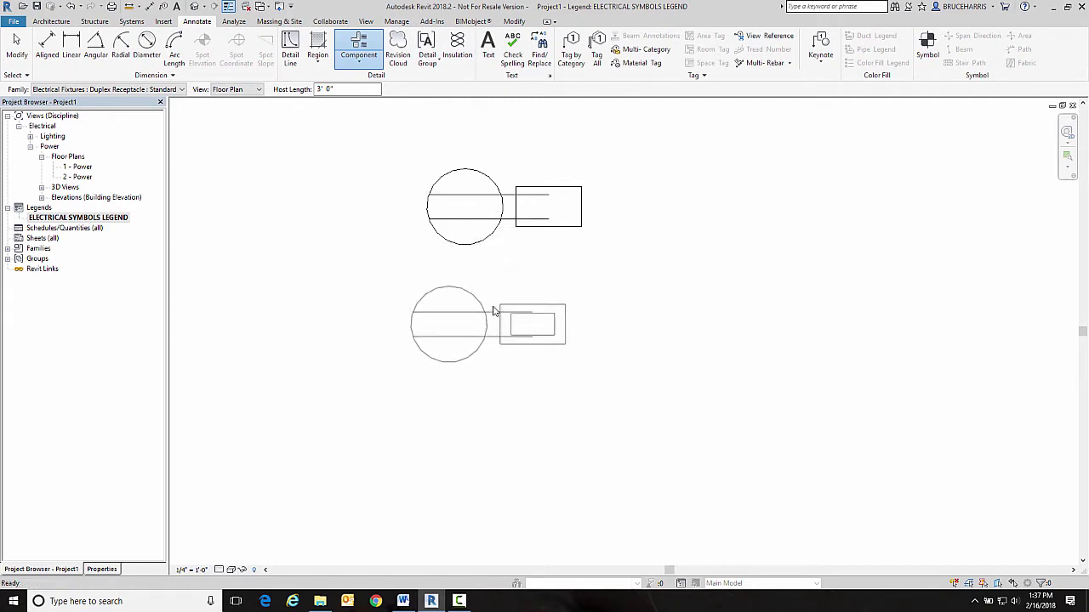
key("Escape")
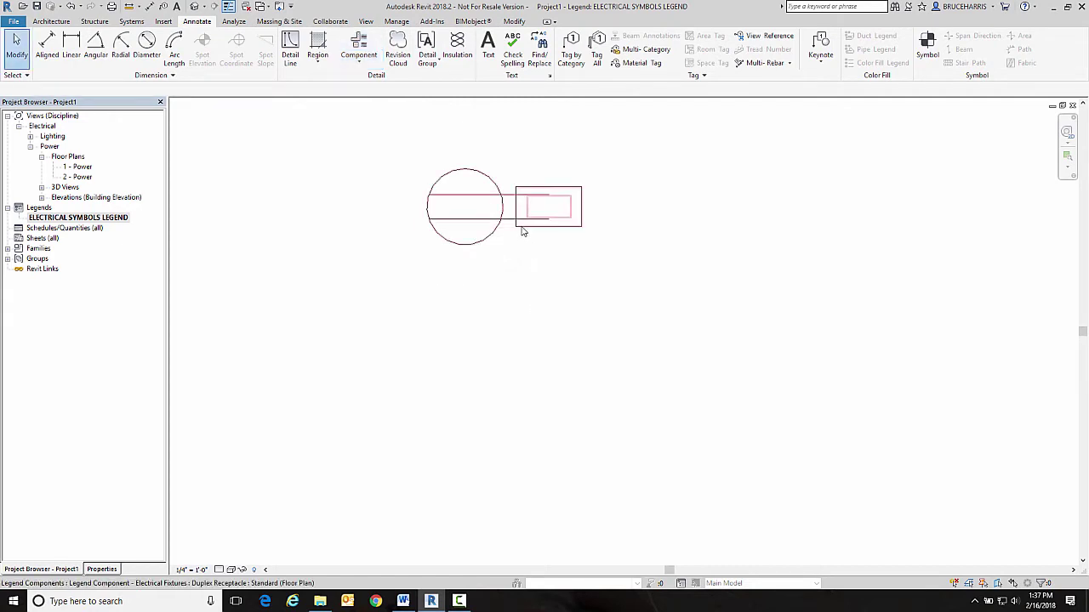
Step: Rotate the placed duplex receptacle symbol
left_click(524, 228)
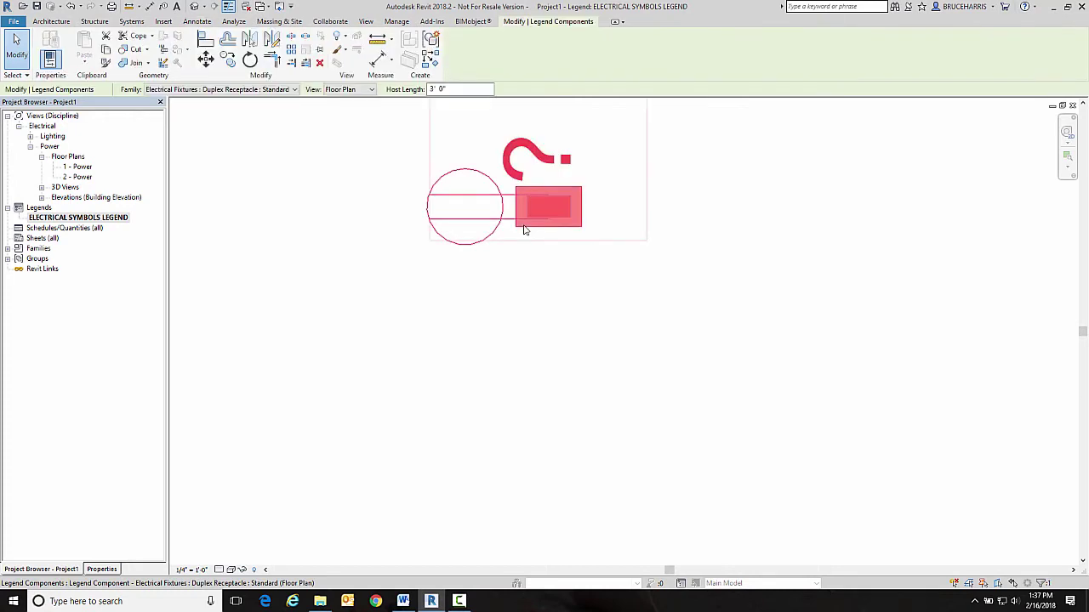
left_click(249, 59)
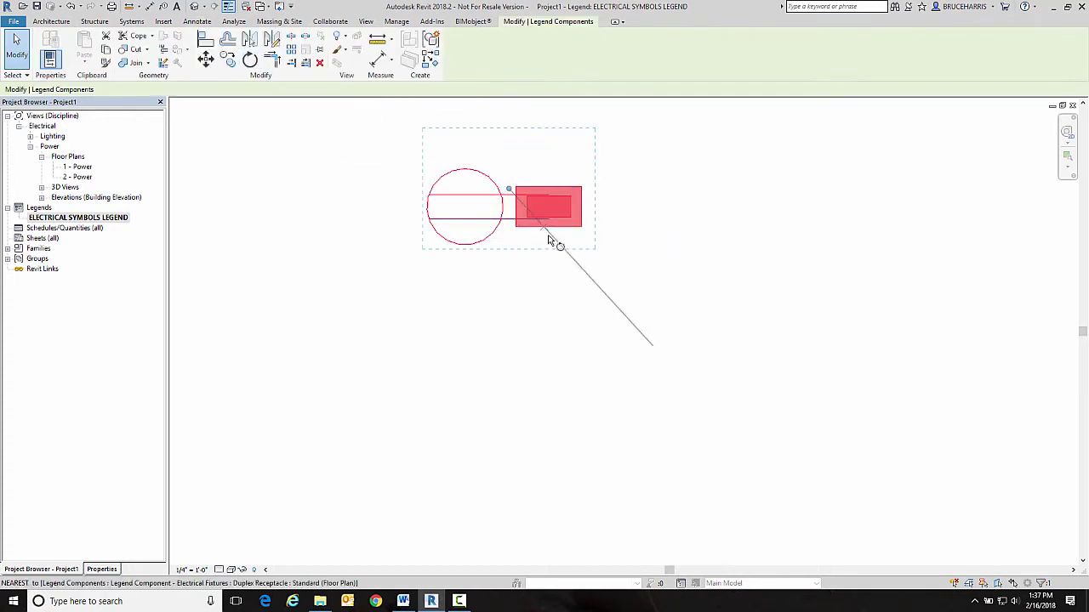
left_click(513, 147)
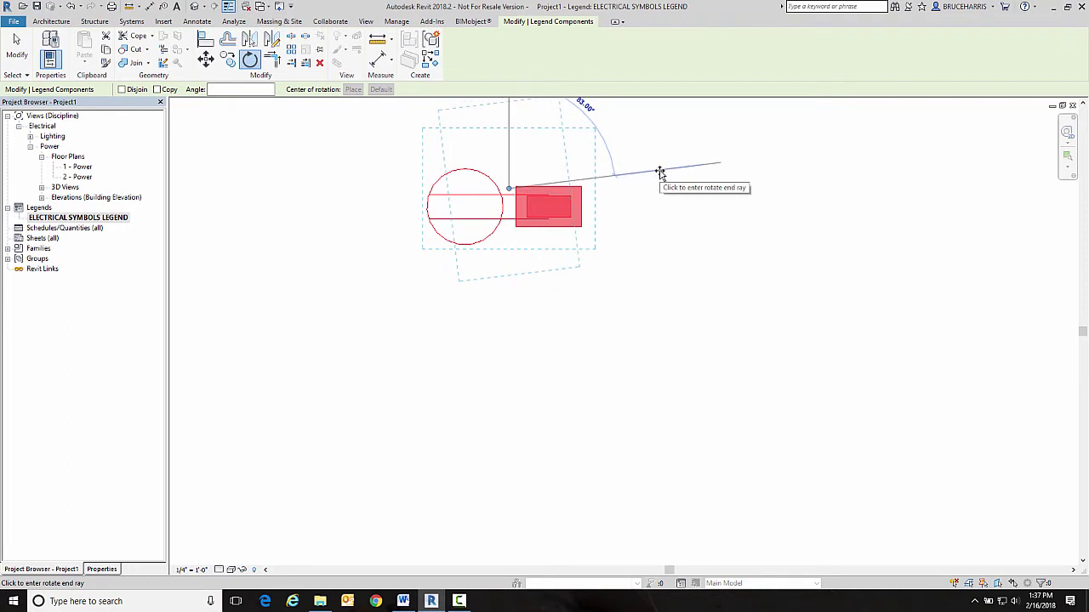
left_click(658, 198)
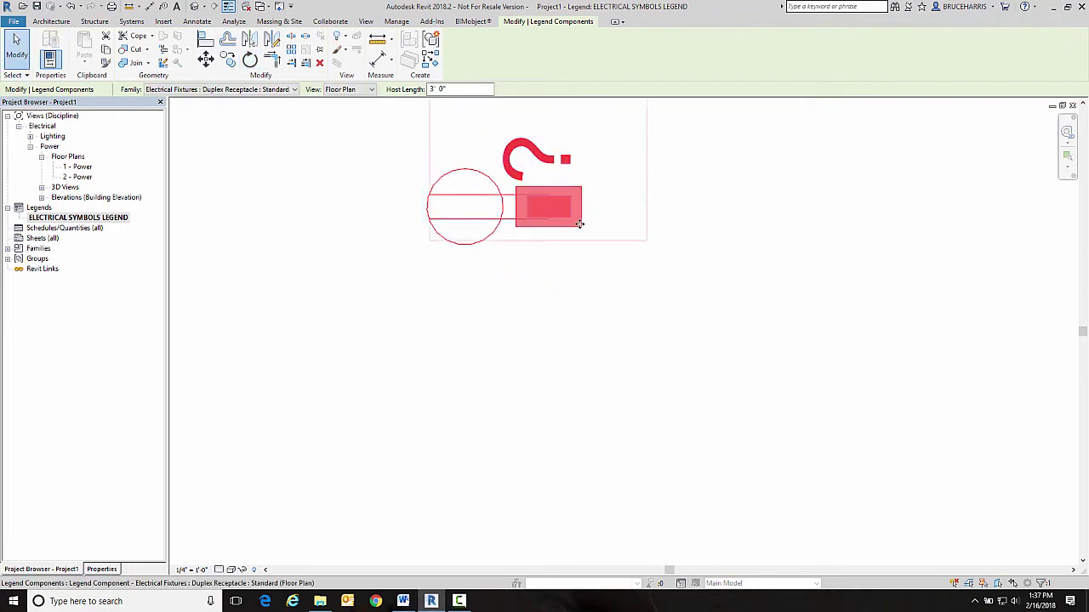
left_click(694, 348)
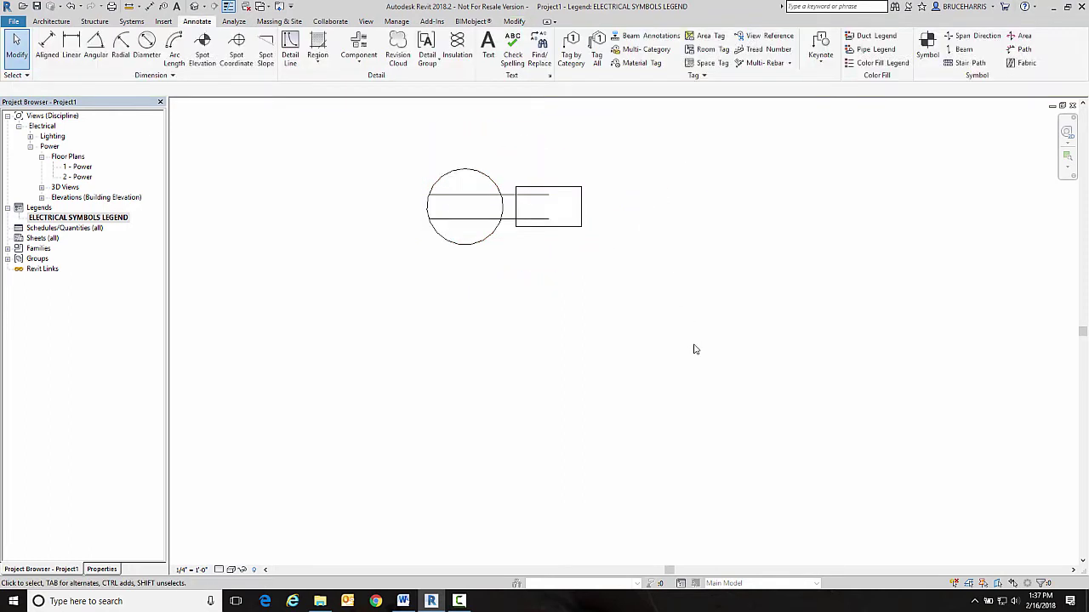
Step: Window-select every symbol in the legend
scroll(536, 300, "down", 6)
middle_click_drag(540, 316, 618, 291)
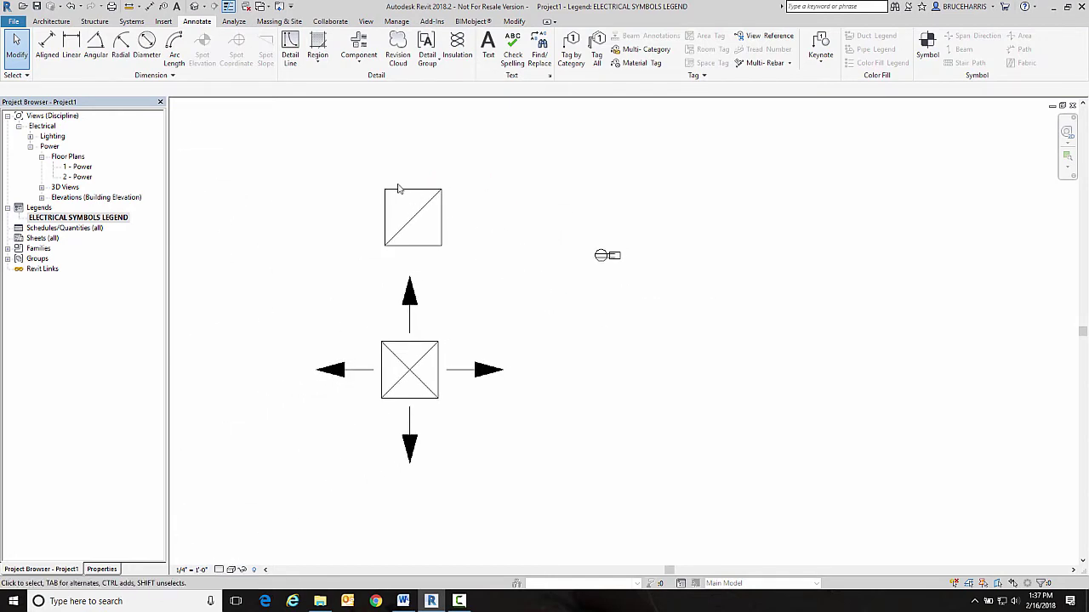
left_click_drag(283, 140, 752, 496)
Step: Delete the selected symbols and set the legend scale to 12" = 1'-0"
key("Delete")
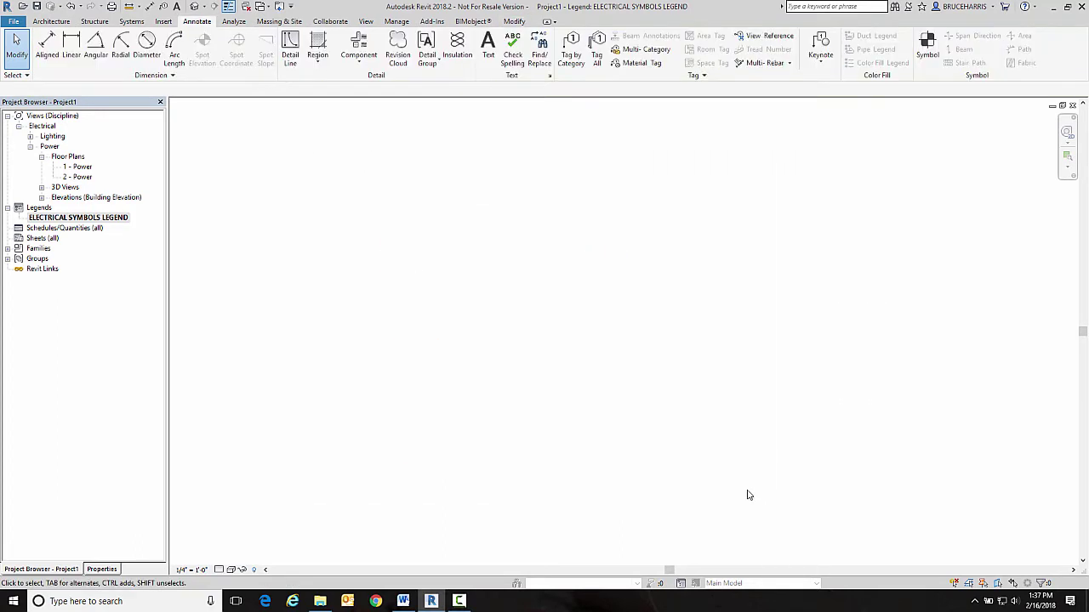
left_click(197, 571)
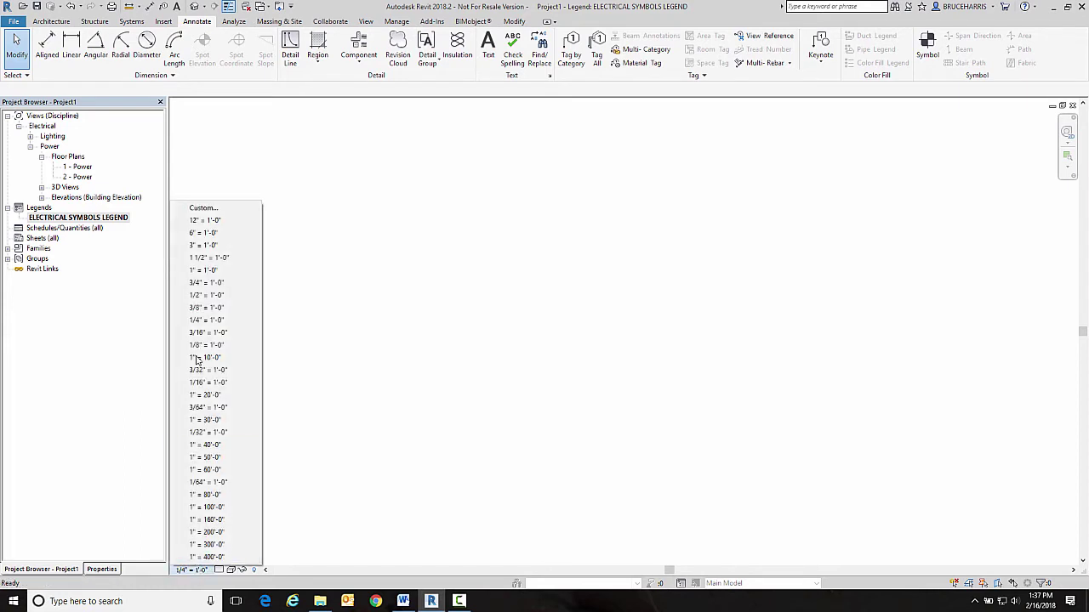
left_click(209, 221)
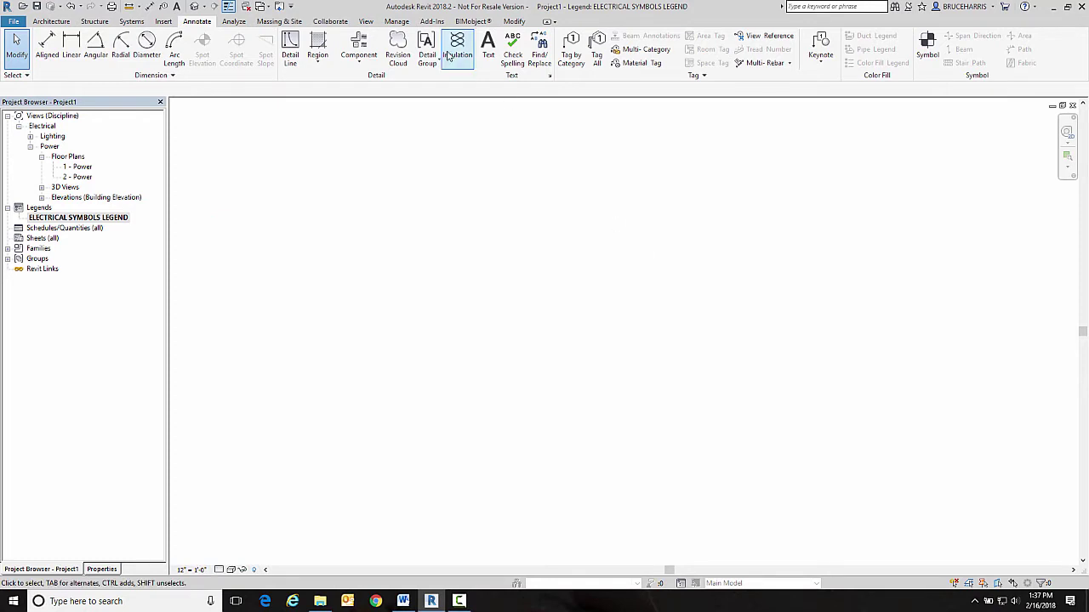
Step: Try a trial detail-line point, then cancel it
left_click(290, 47)
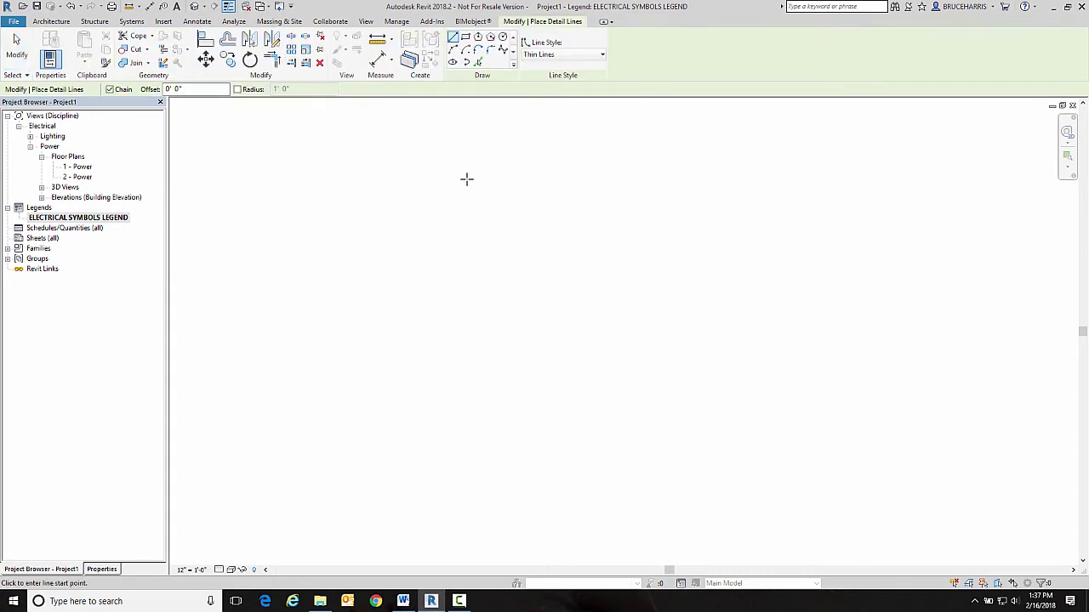
left_click(438, 175)
key("Escape")
key("Escape")
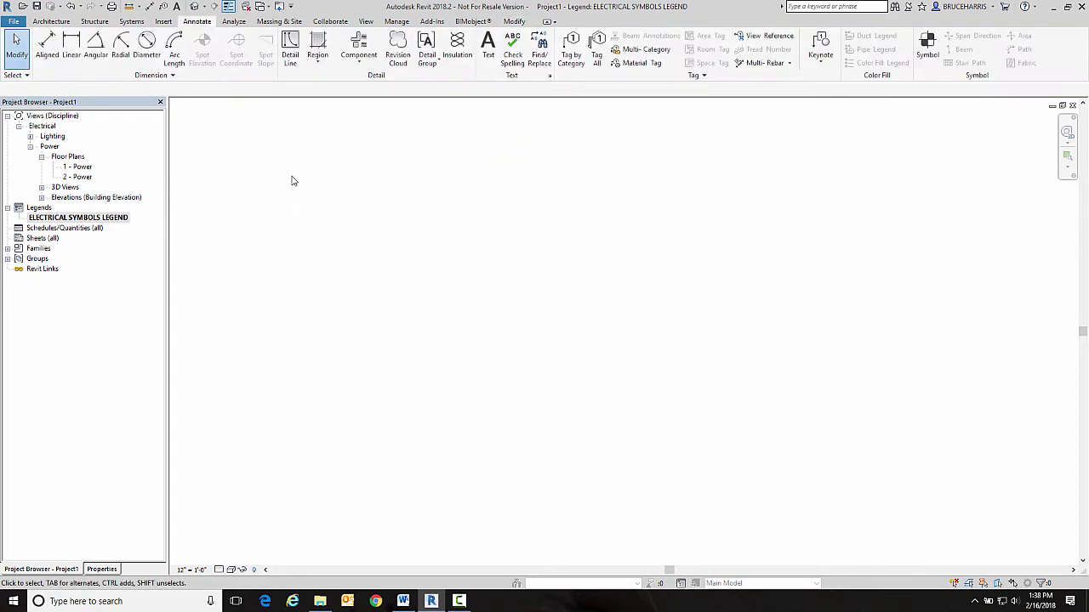
Step: Draw the table's outer frame as a detail-line rectangle
left_click(290, 44)
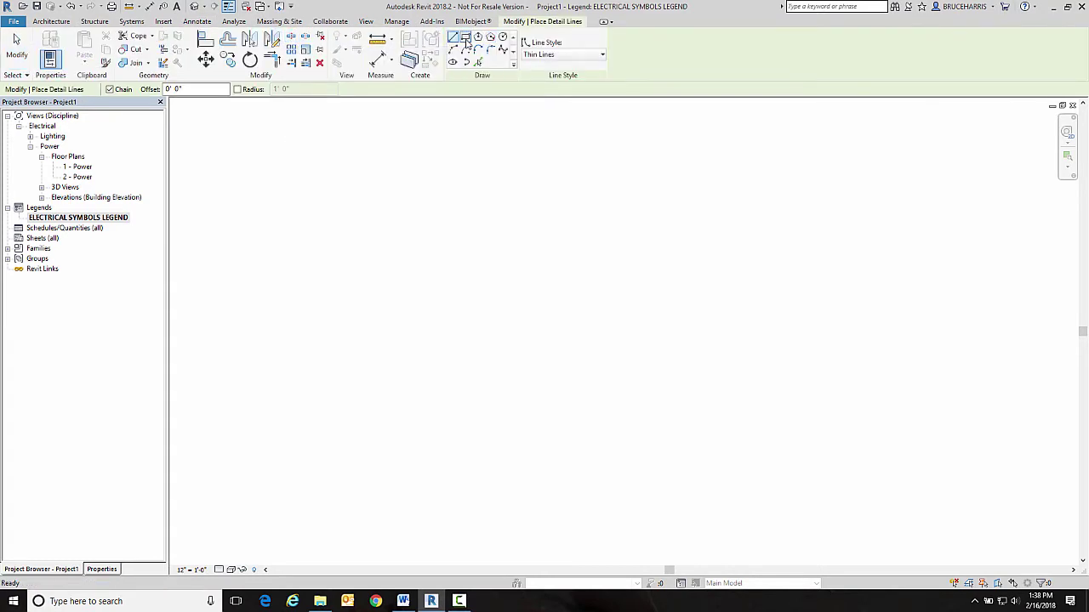
left_click(466, 41)
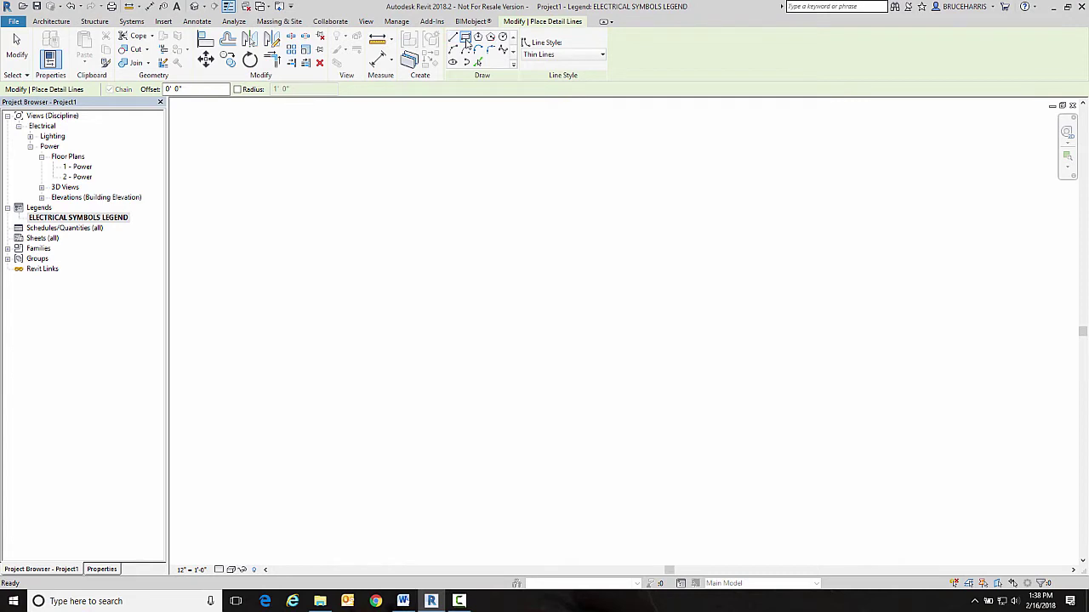
left_click(344, 146)
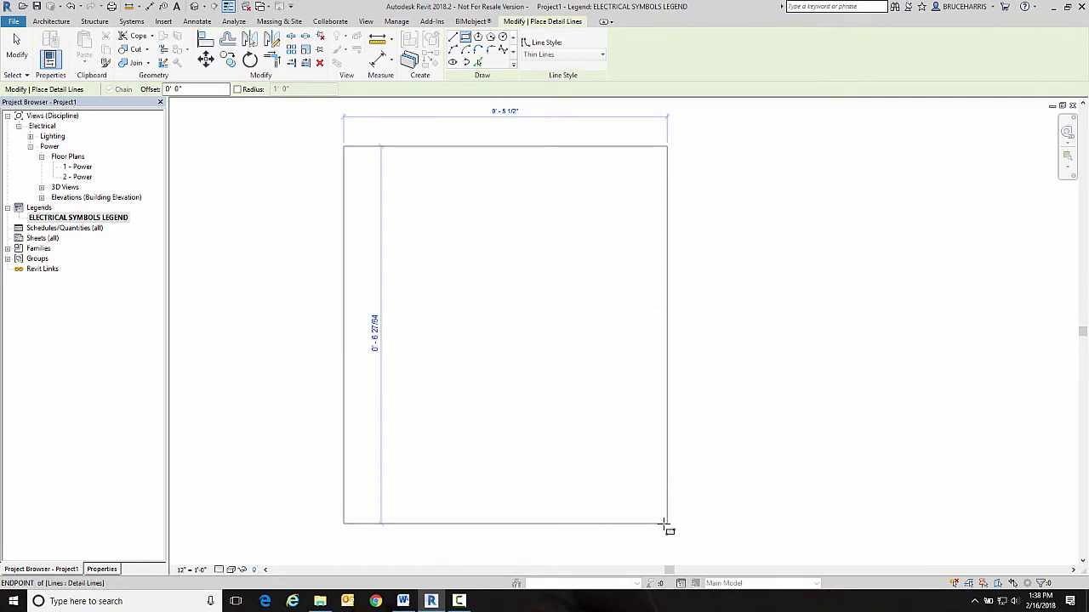
left_click(668, 523)
key("Escape")
key("Escape")
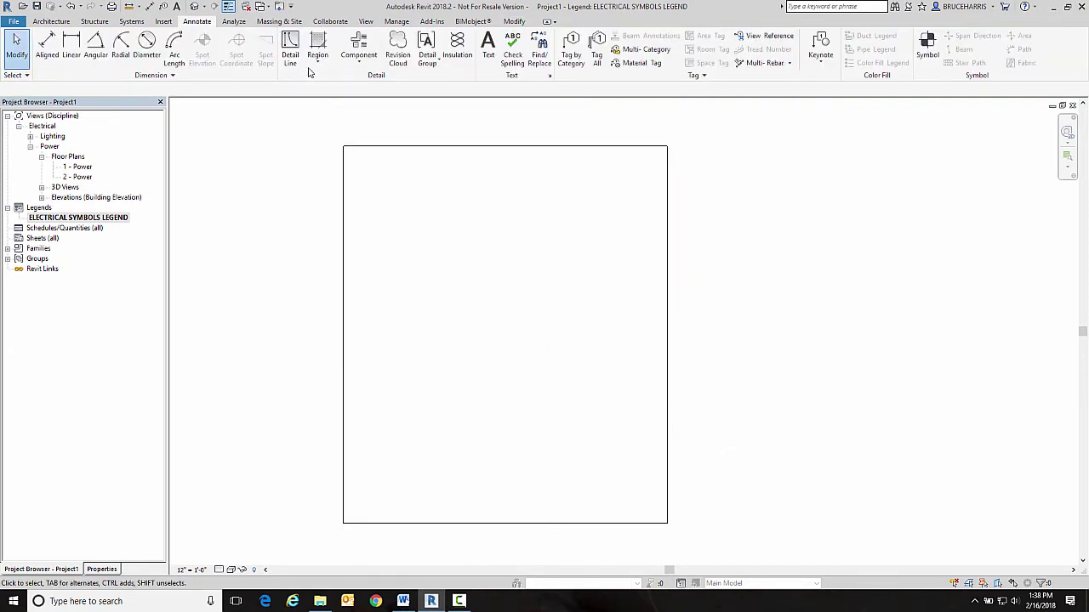
Step: Draw two horizontal lines across the frame to form the header band
left_click(290, 45)
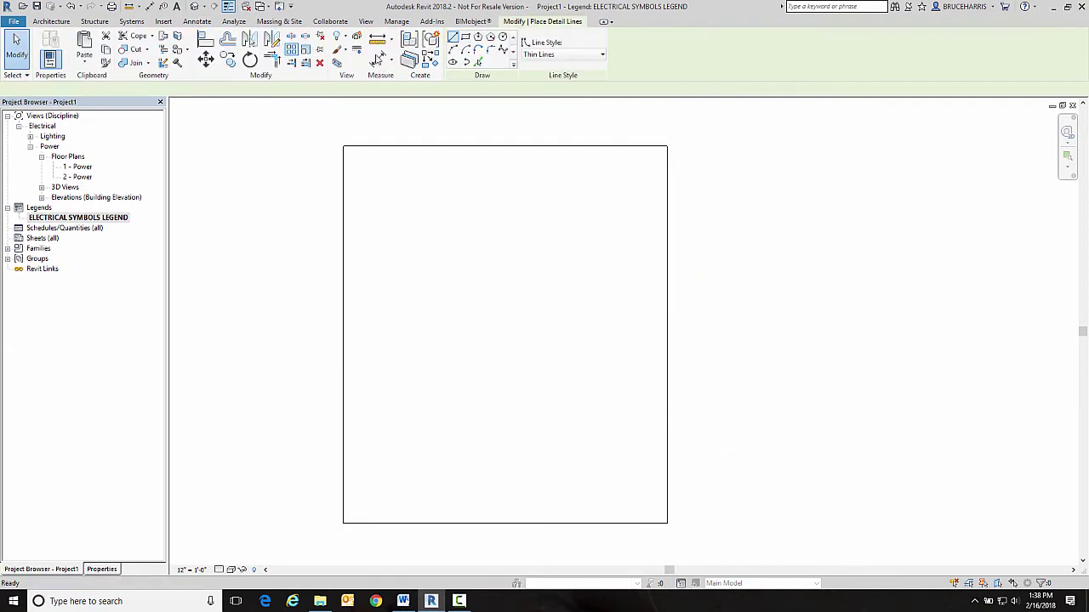
left_click(453, 38)
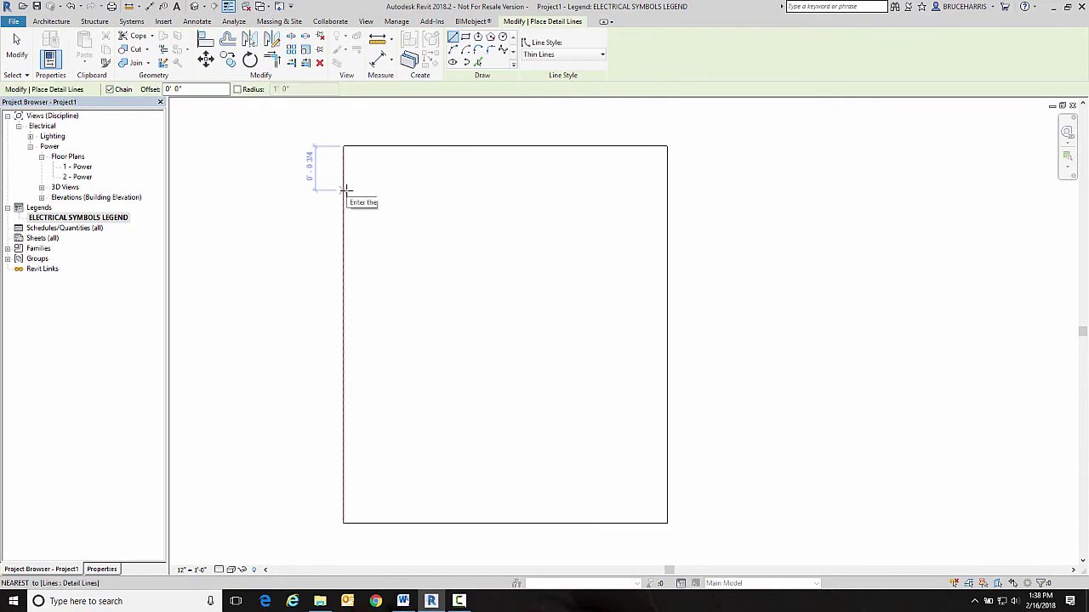
left_click(346, 187)
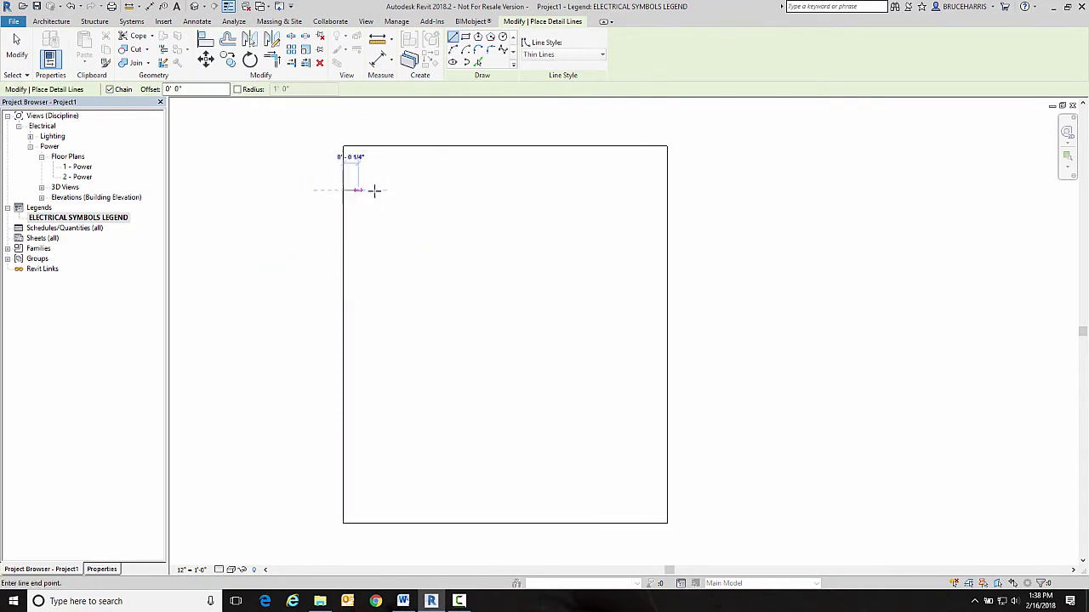
left_click(669, 190)
key("Escape")
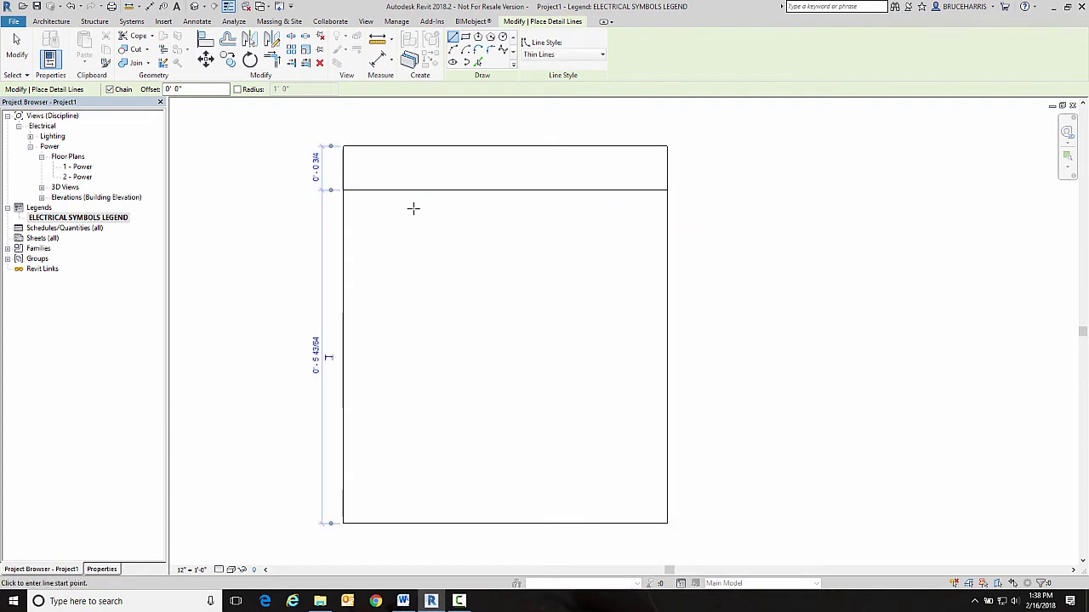
left_click(342, 220)
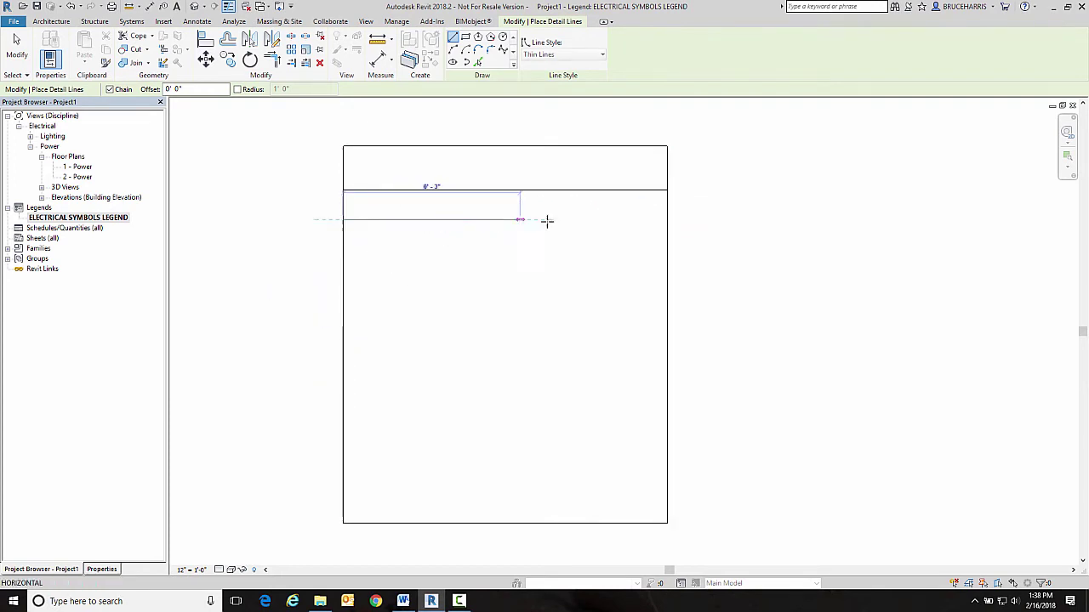
left_click(666, 220)
key("Escape")
key("Escape")
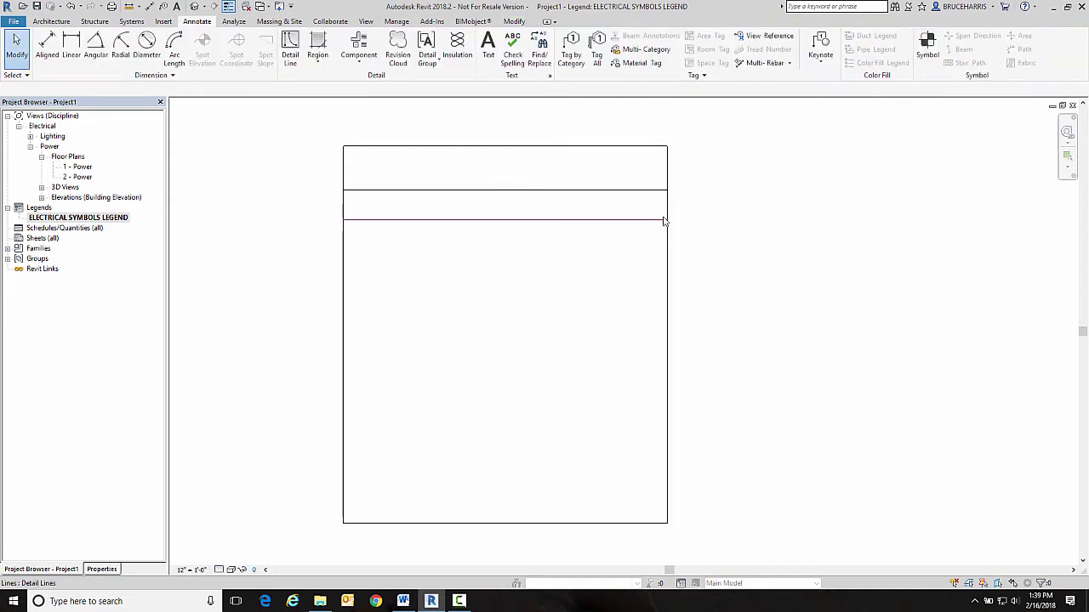
Step: Draw a vertical divider from the second horizontal line to the bottom edge for the symbol column
left_click(290, 47)
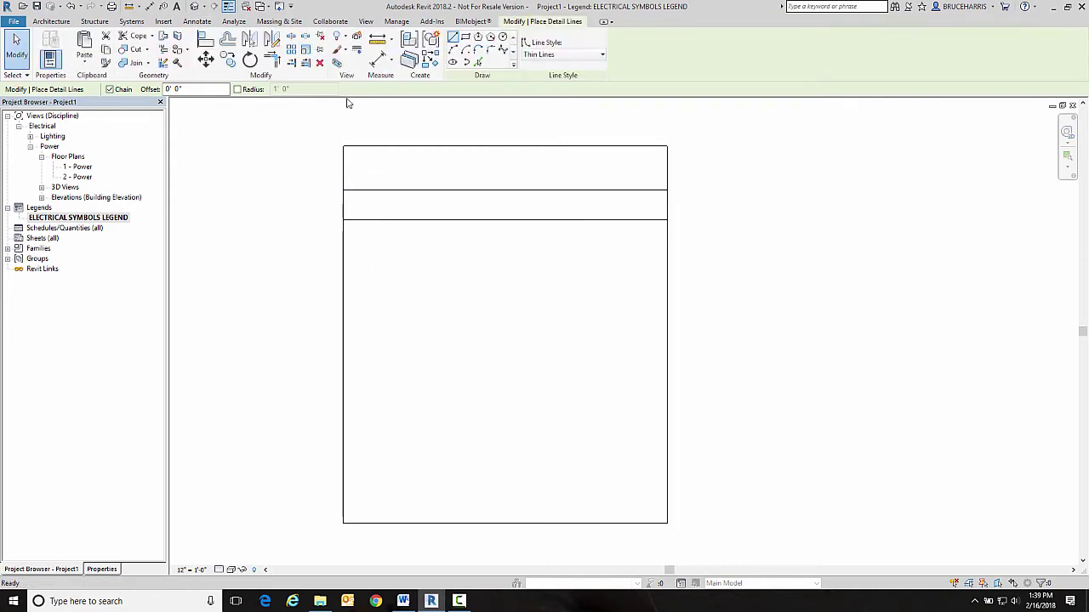
left_click(401, 146)
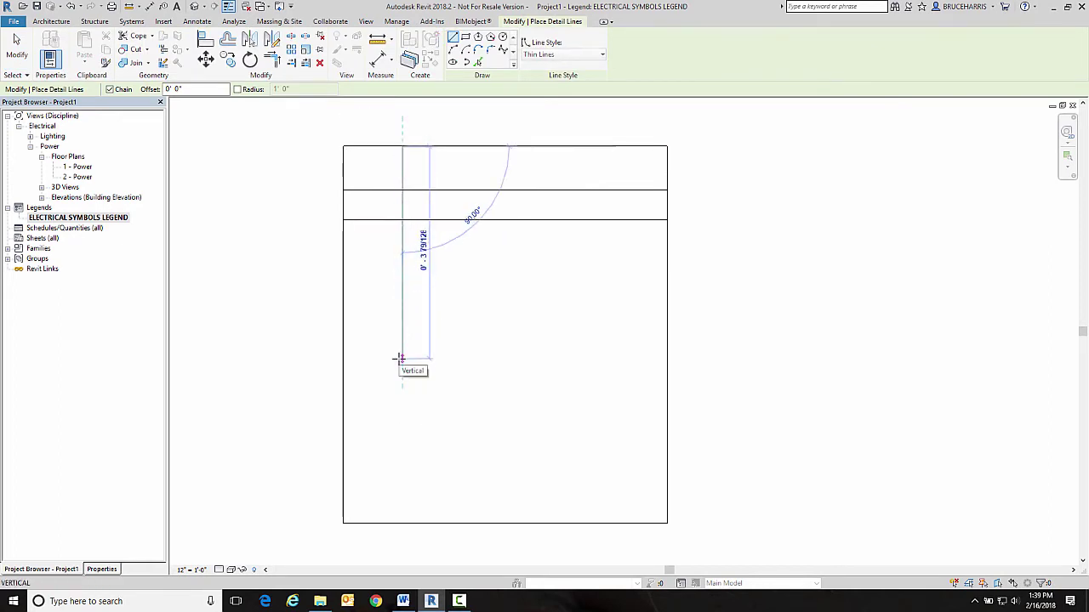
key("Escape")
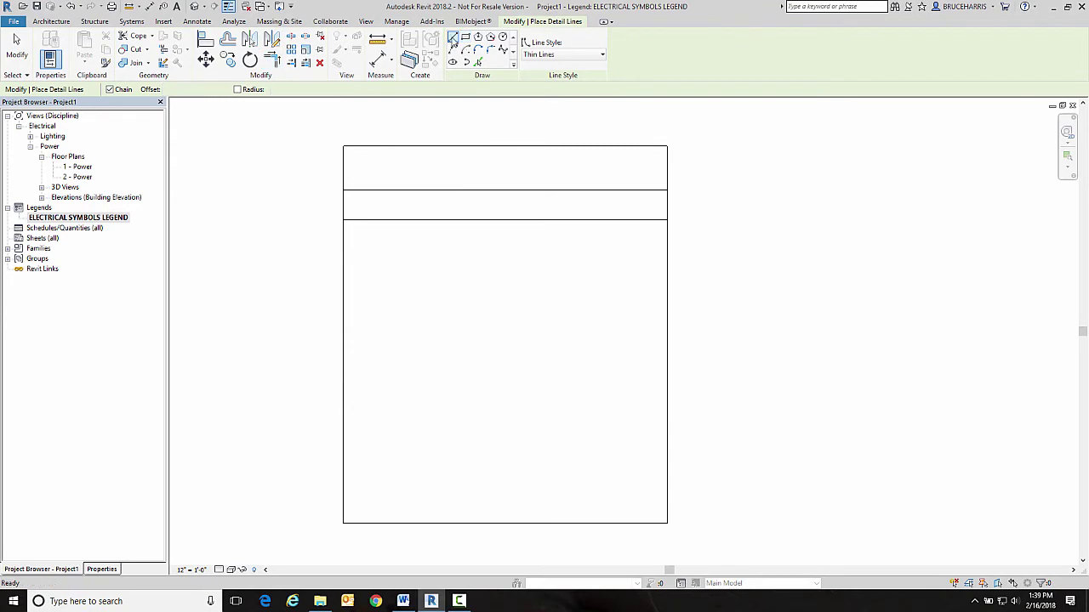
left_click(401, 190)
left_click(401, 522)
key("Escape")
key("Escape")
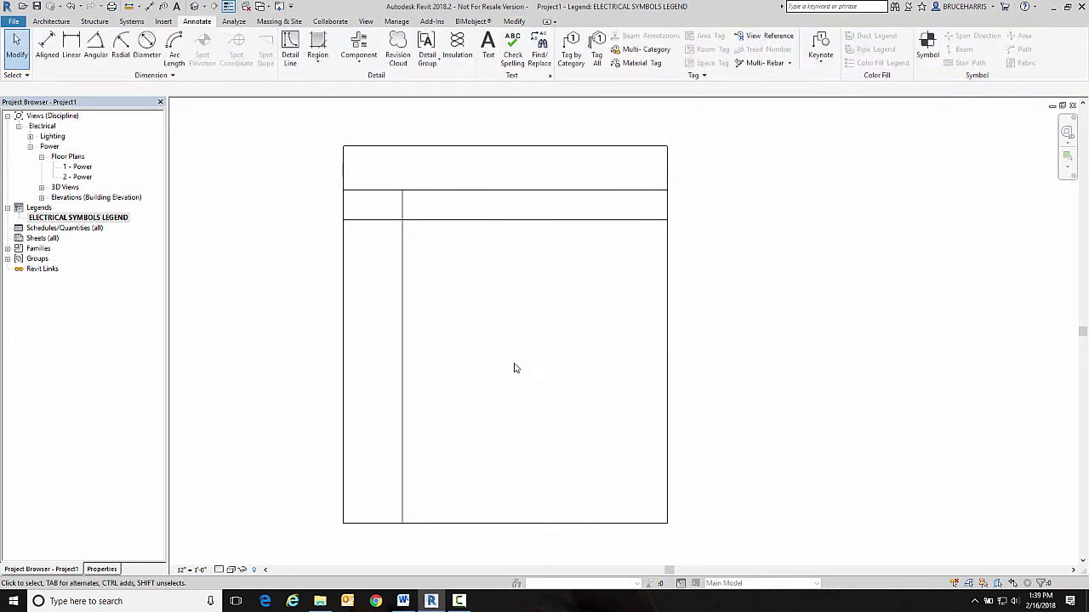
Step: Copy the row line down the frame with Multiple checked to create evenly spaced rows
left_click(370, 220)
left_click(227, 59)
left_click(342, 189)
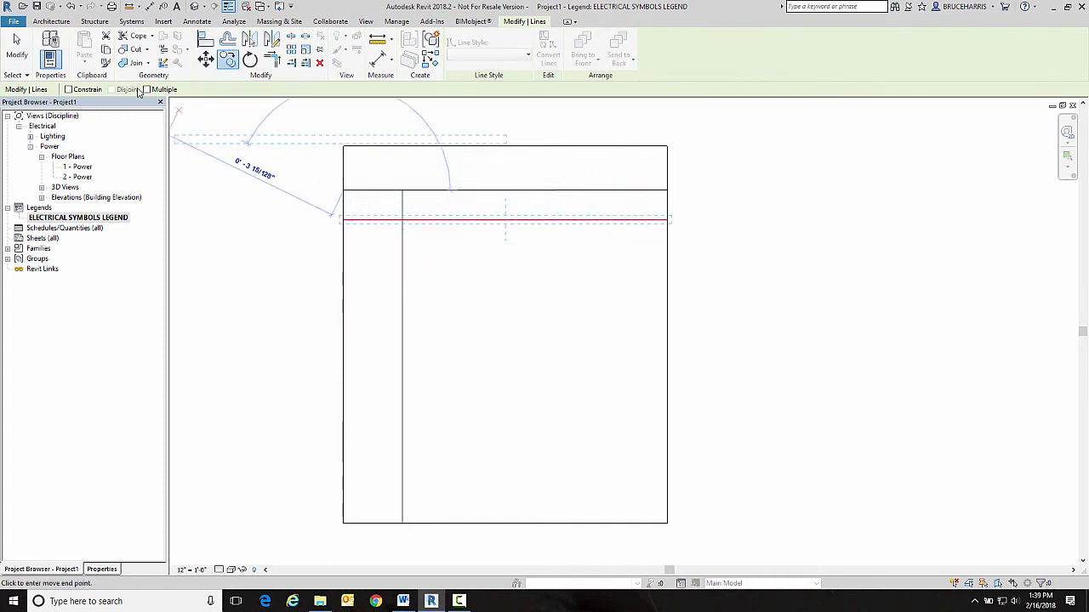
left_click(147, 90)
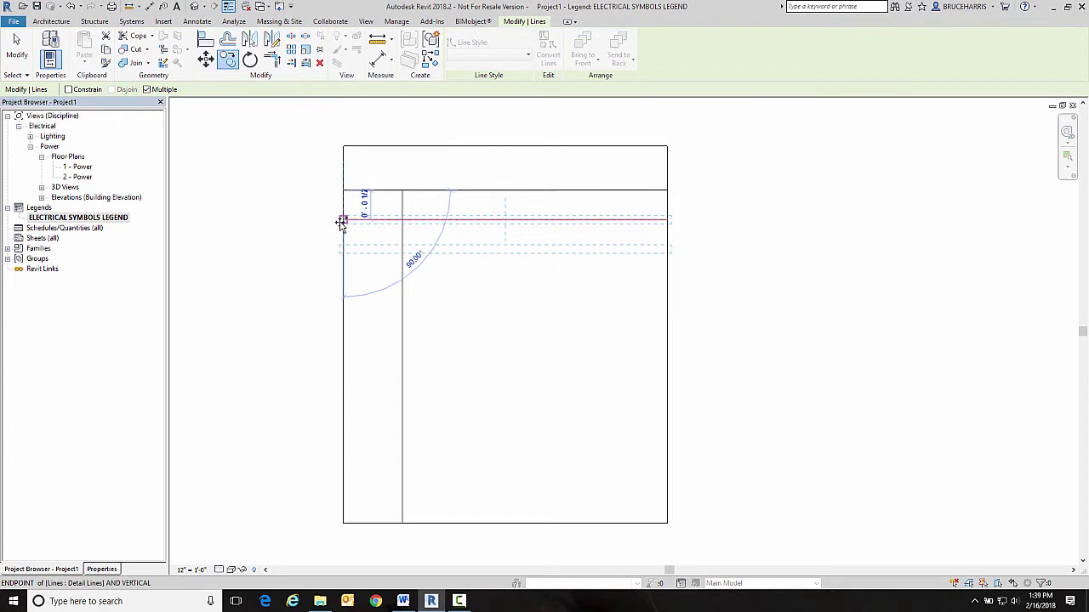
left_click(342, 248)
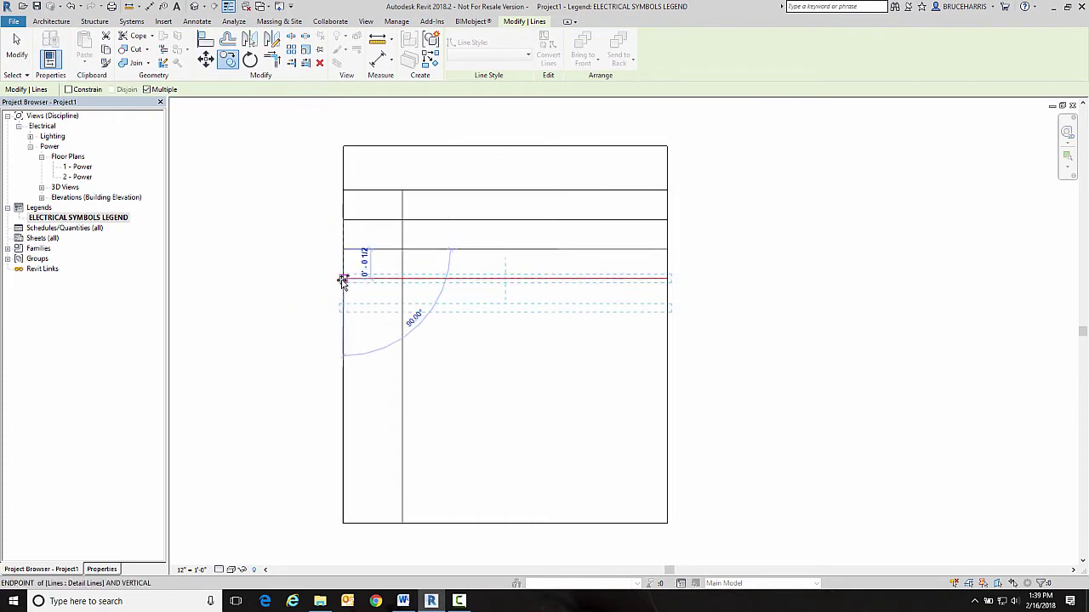
left_click(343, 278)
left_click(342, 308)
left_click(343, 338)
left_click(342, 367)
left_click(343, 396)
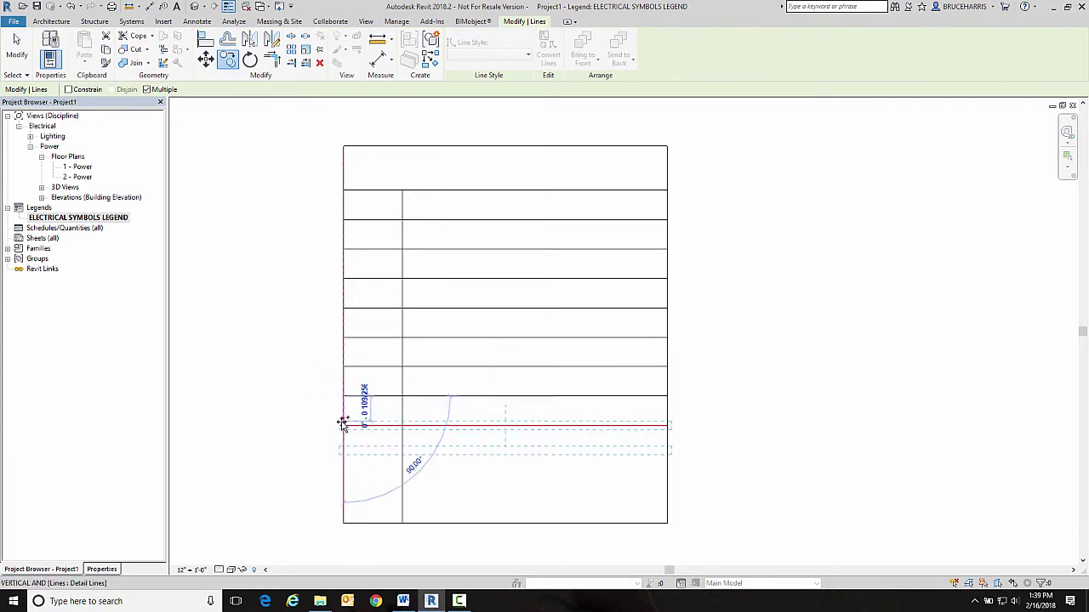
left_click(343, 425)
left_click(344, 456)
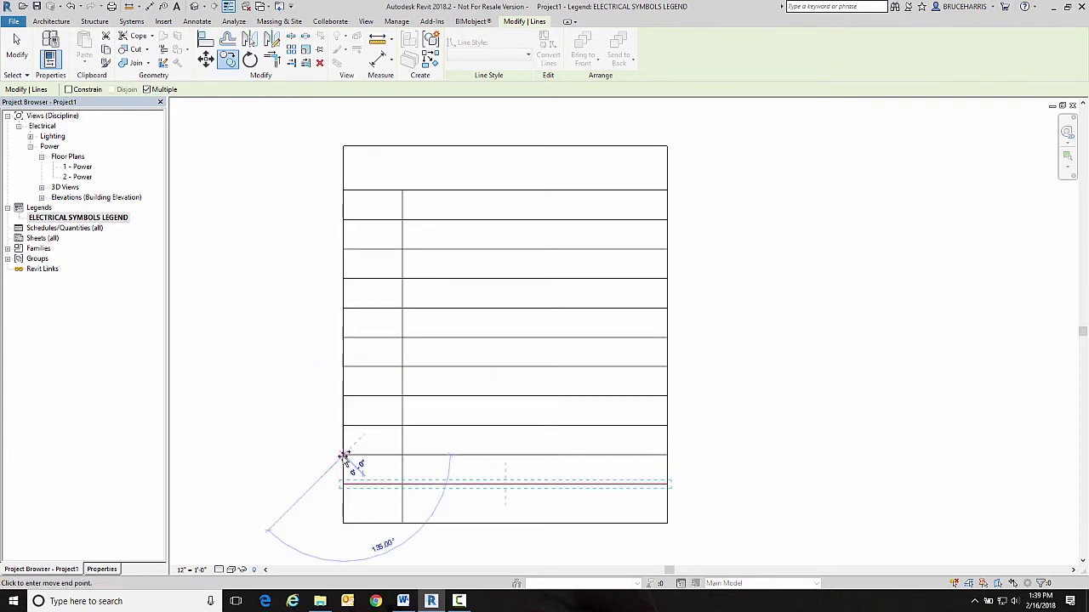
left_click(344, 483)
key("Escape")
key("Escape")
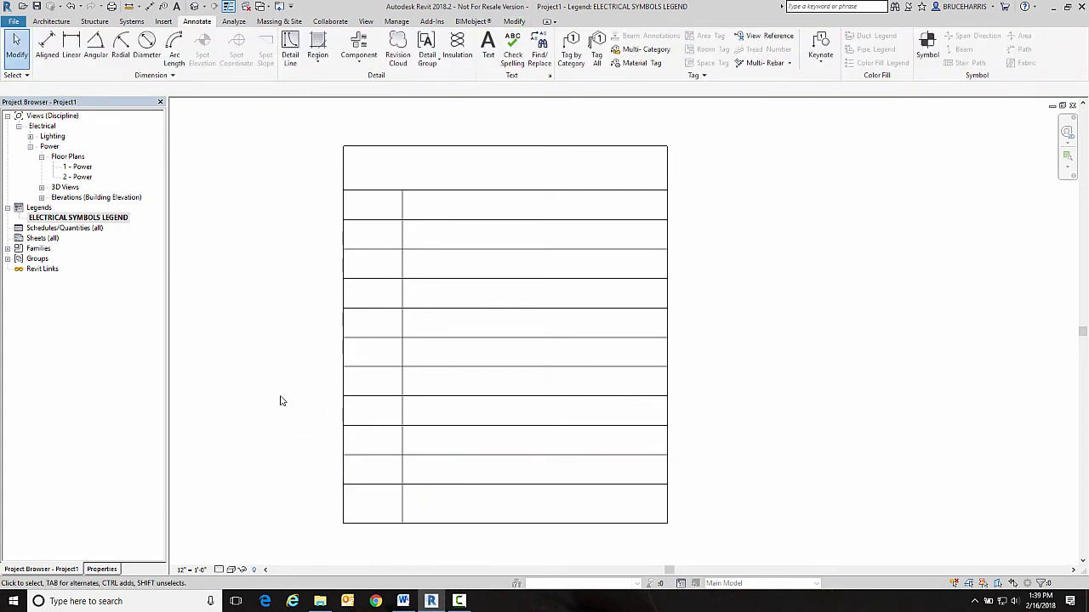
middle_click_drag(284, 309, 451, 287)
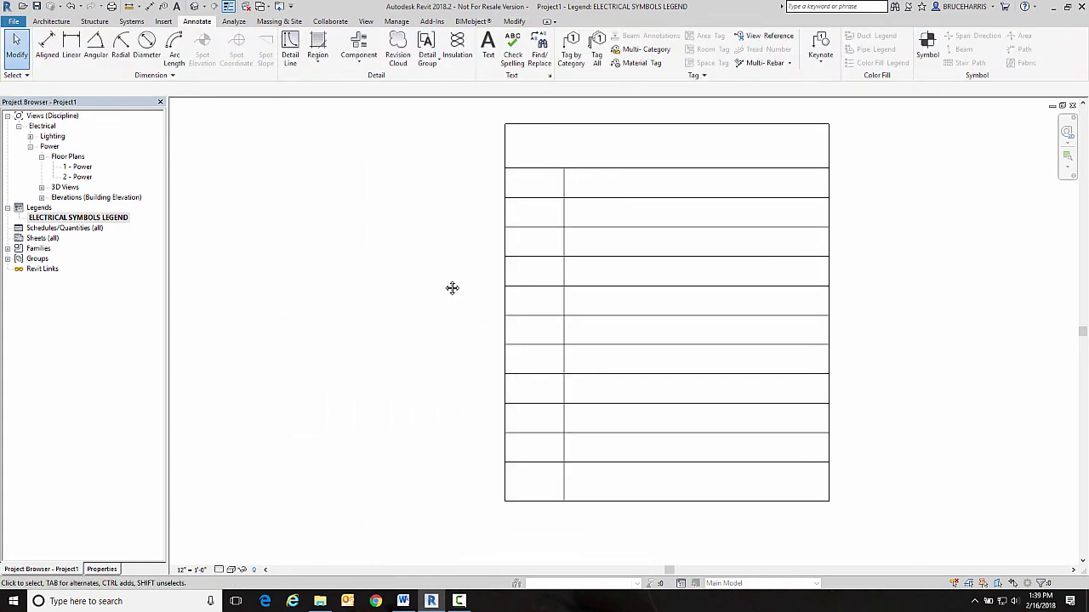
Step: Drag the Duplex Receptacle : Standard type from Electrical Fixtures into the legend beside the table
left_click(7, 249)
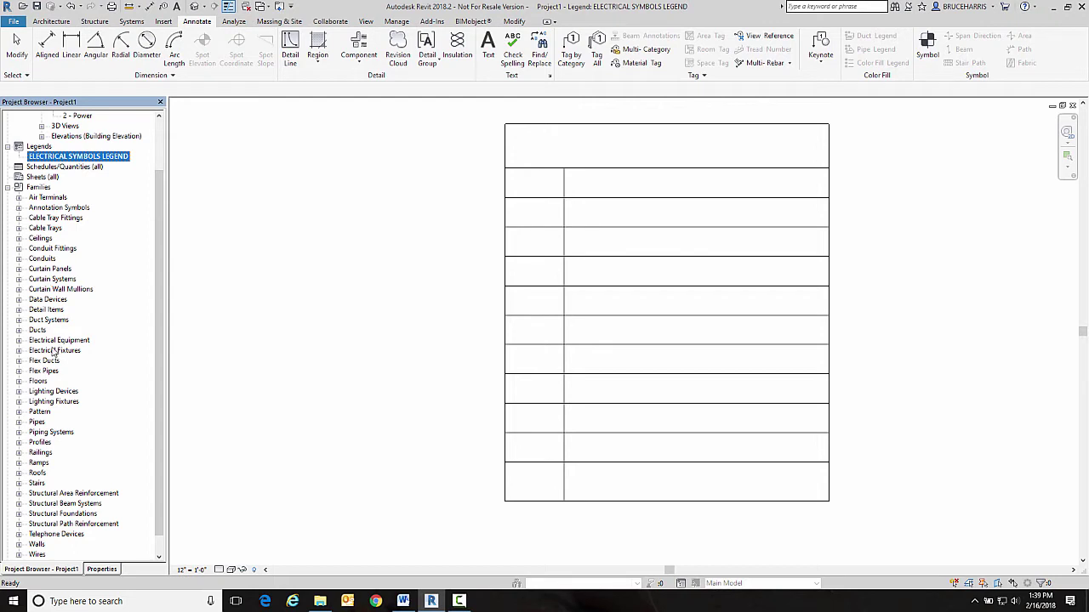
left_click(19, 351)
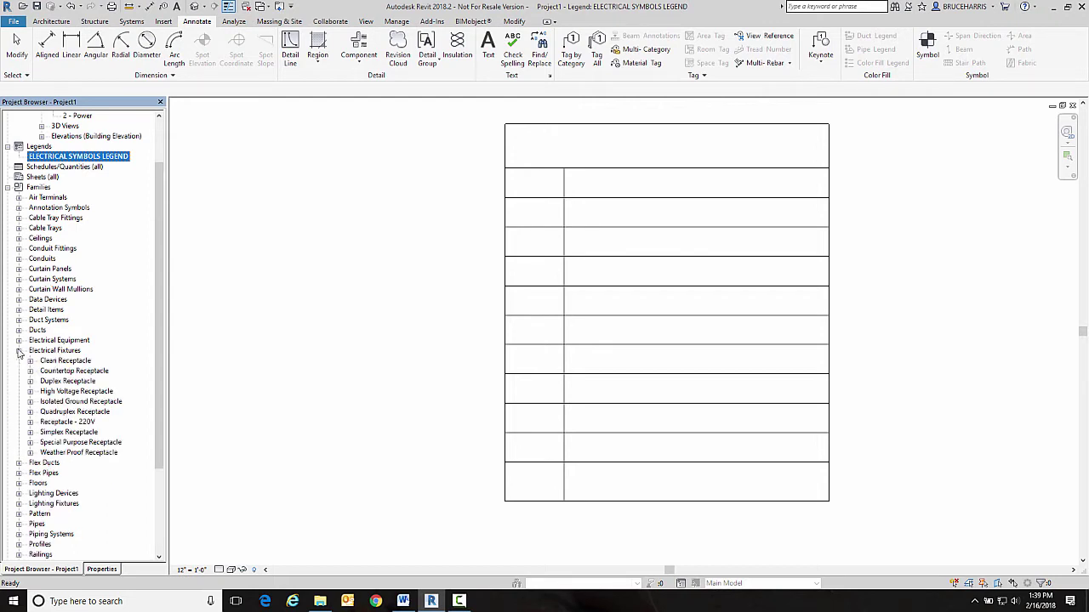
double_click(53, 382)
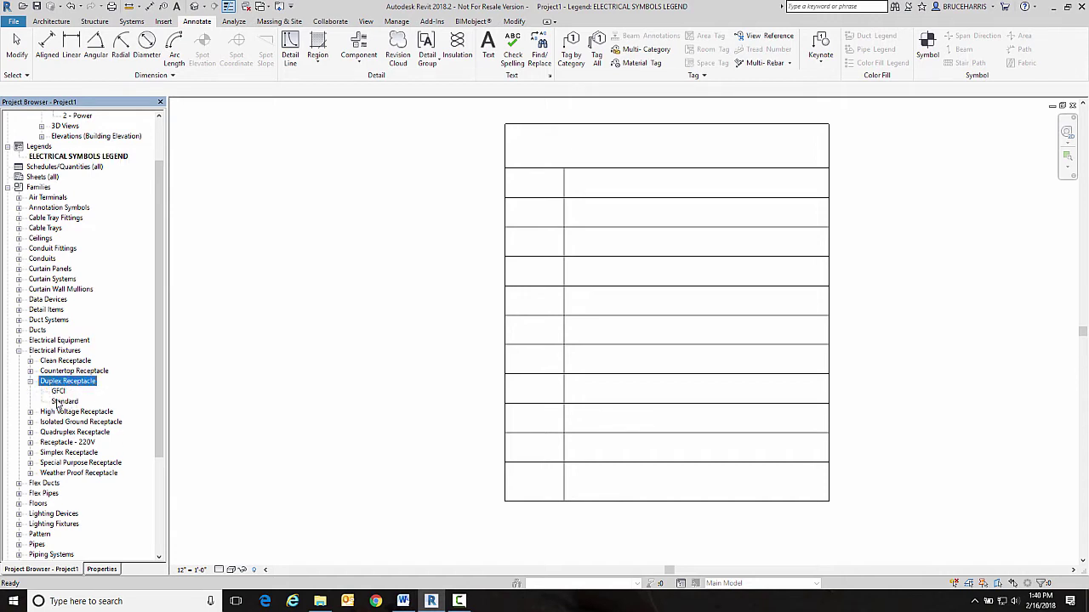
left_click(59, 401)
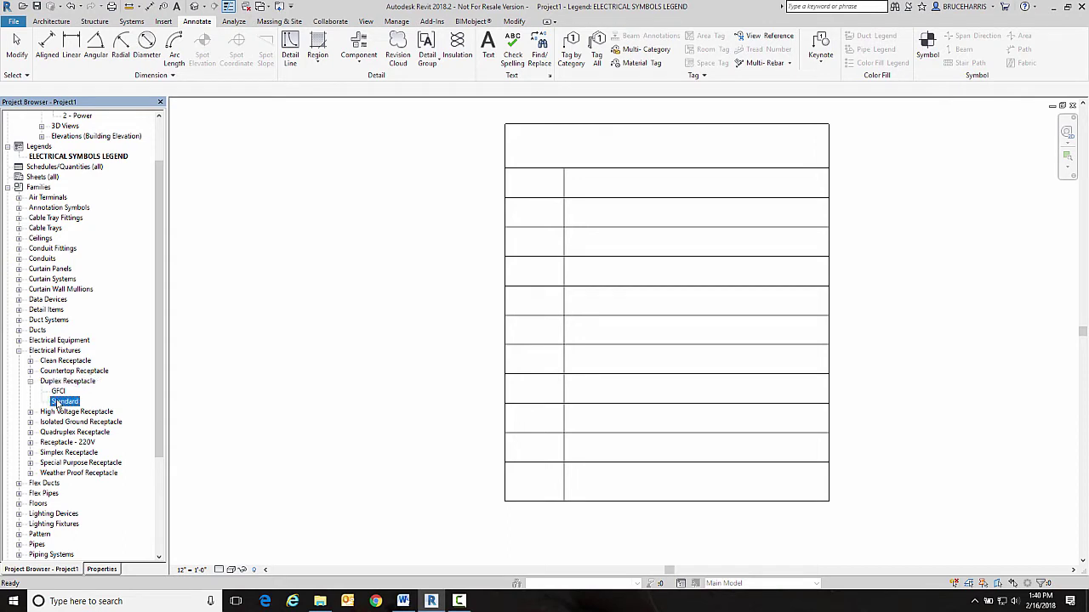
left_click_drag(65, 402, 336, 340)
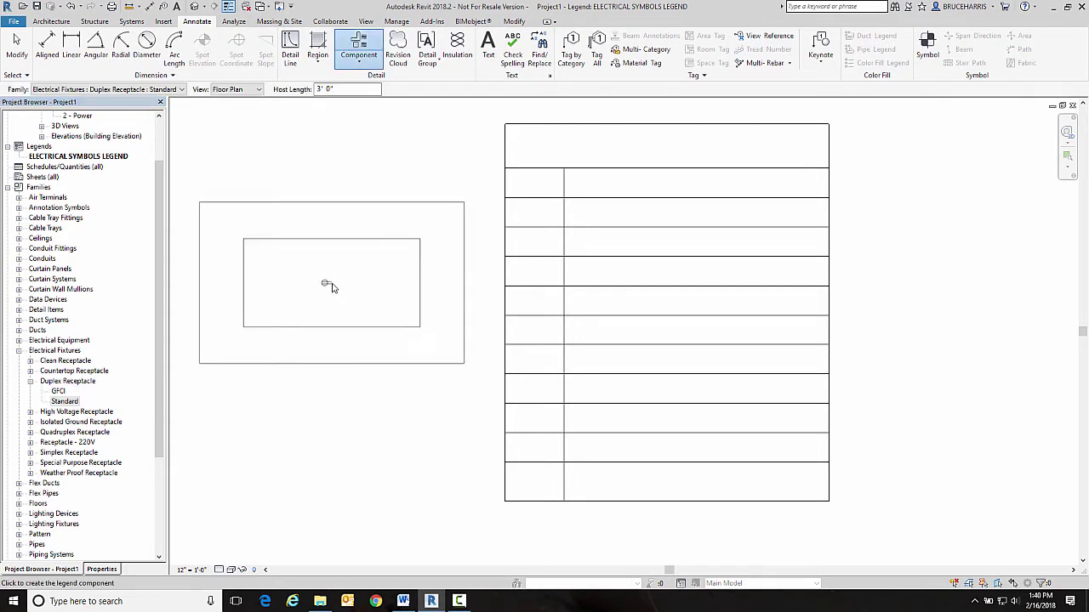
left_click(332, 287)
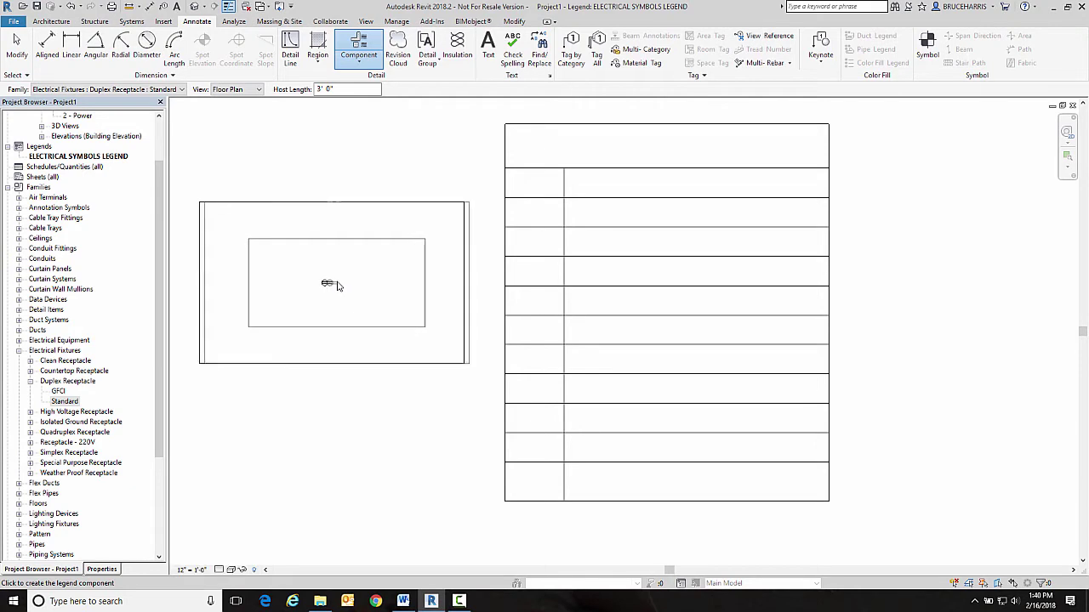
key("Escape")
key("Escape")
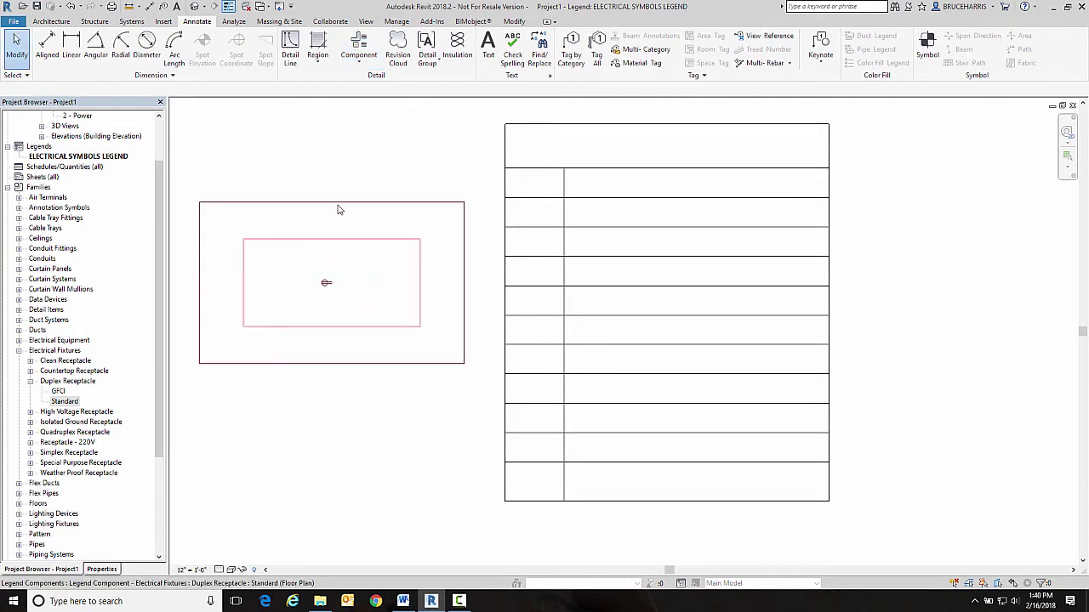
Step: Delete the placed duplex receptacle symbol from the legend
left_click(338, 209)
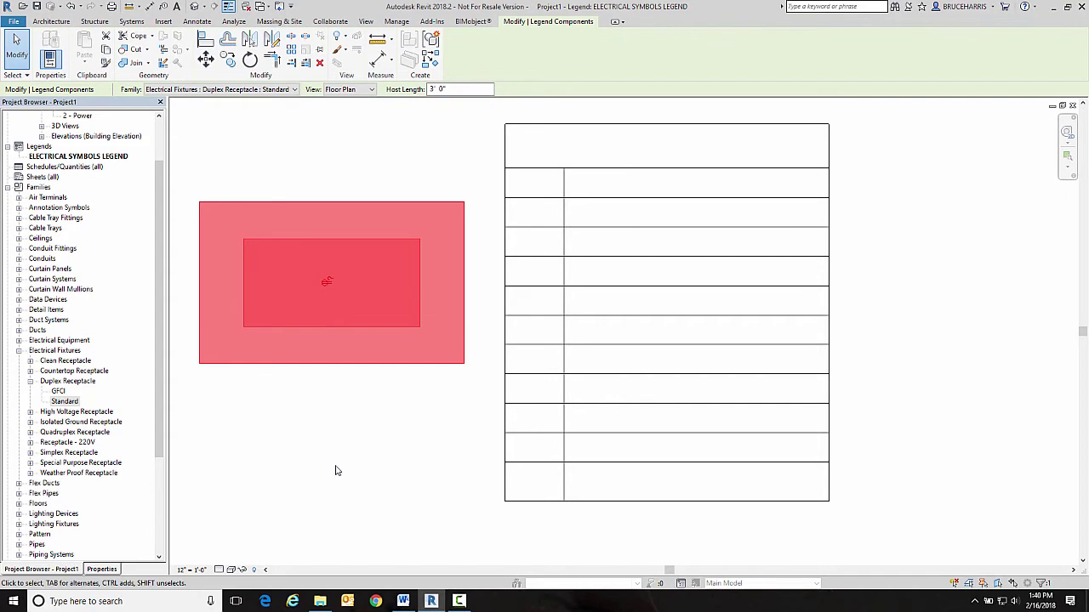
key("Delete")
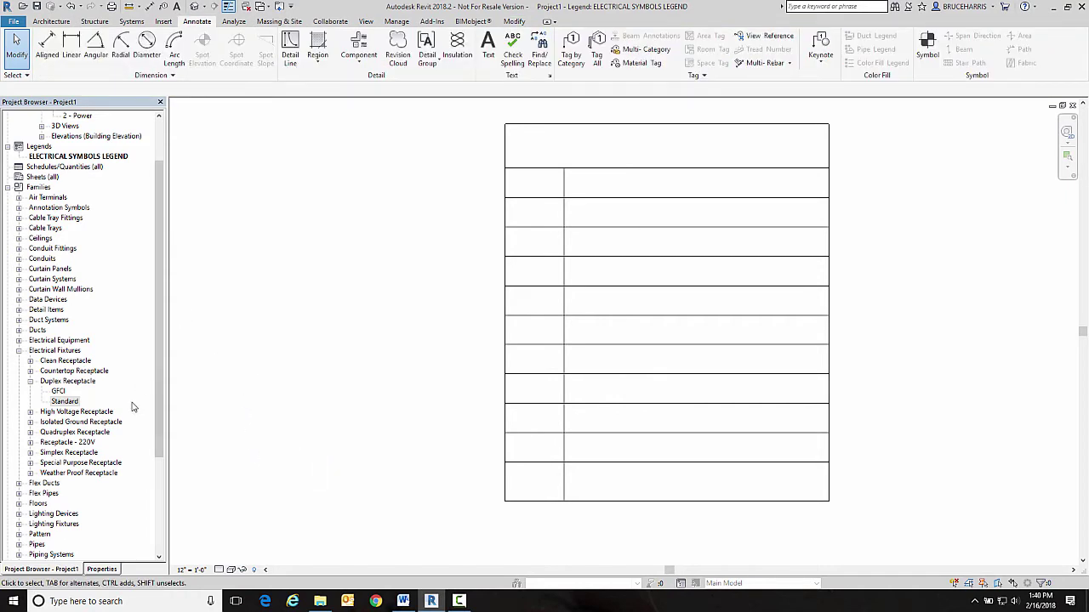
left_click_drag(157, 324, 160, 283)
Step: In the 1 - Power plan, select the simplex receptacle and open its family for editing
key("ctrl+Tab")
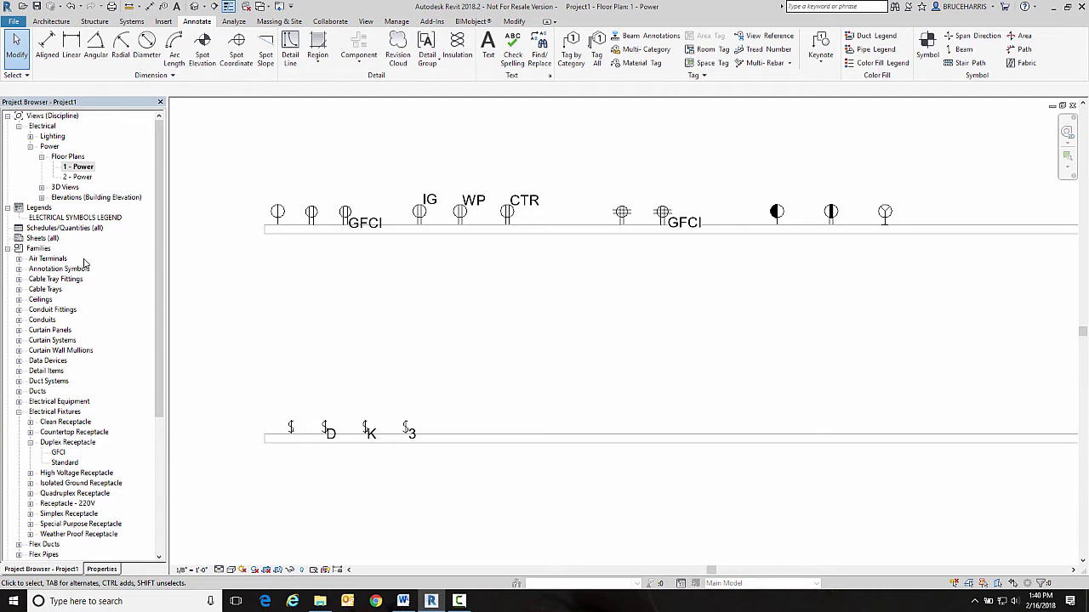
left_click(18, 268)
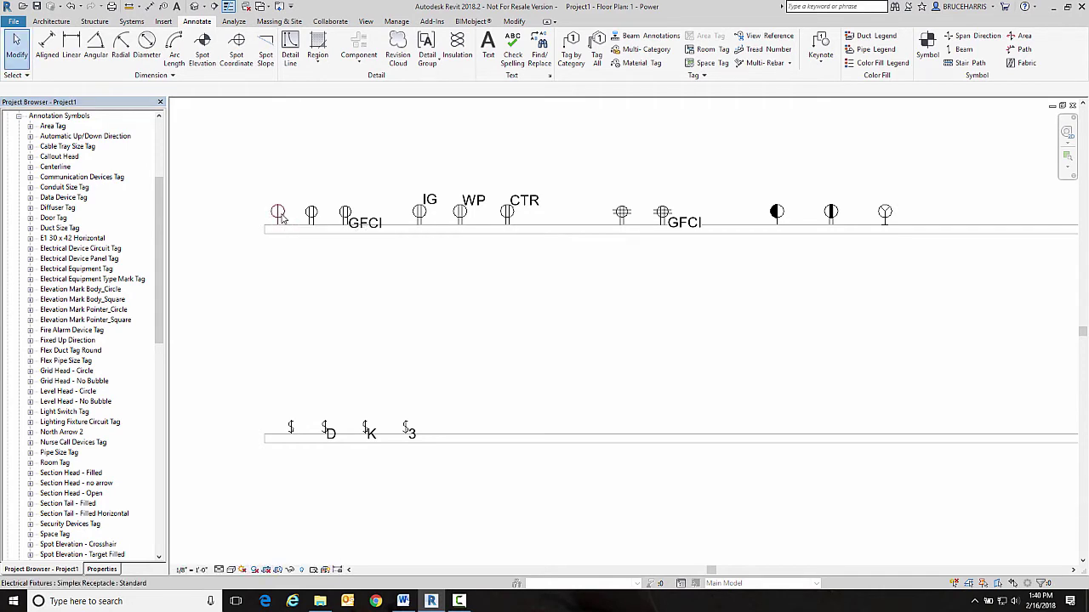
left_click(279, 214)
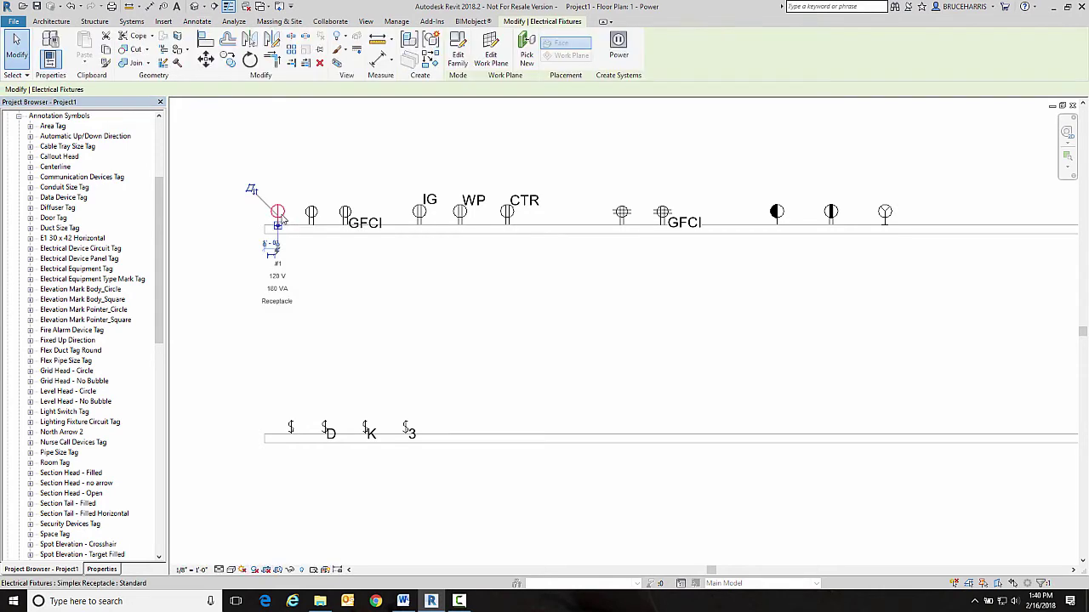
left_click(456, 50)
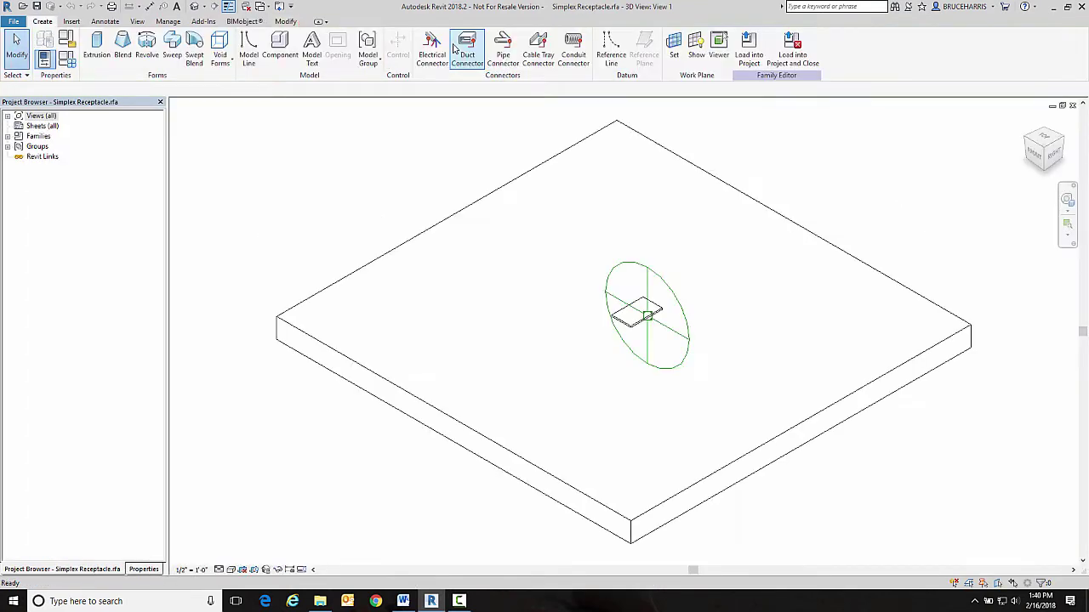
Step: Open the family's Ref. Level plan and edit the receptacle's annotation symbol family
left_click(7, 116)
left_click(43, 127)
double_click(43, 128)
double_click(53, 136)
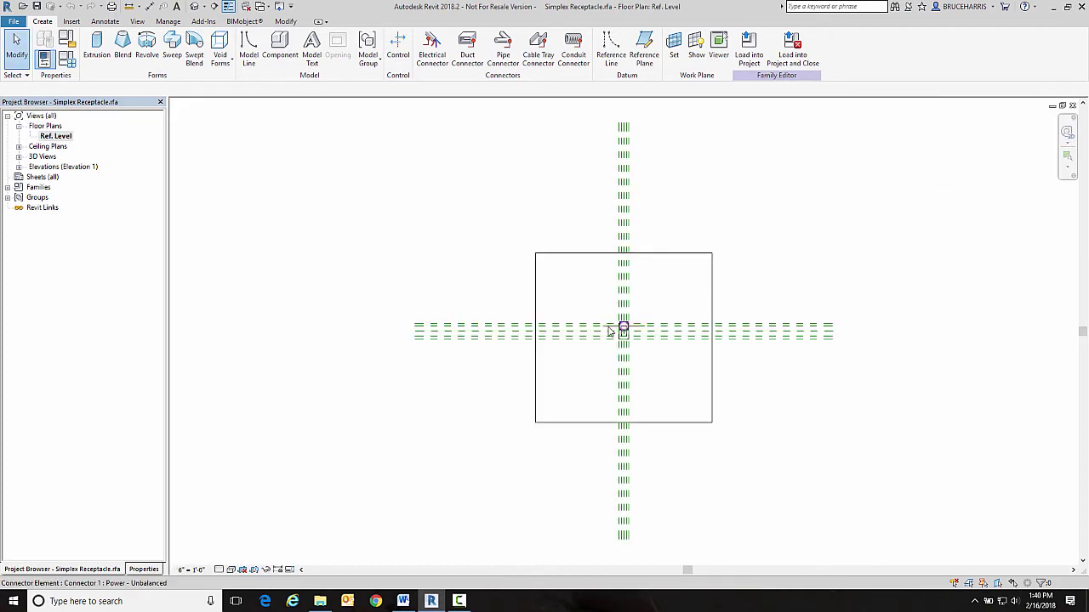
scroll(662, 327, "up", 5)
scroll(650, 326, "up", 1)
middle_click_drag(718, 388, 695, 244)
left_click(681, 347)
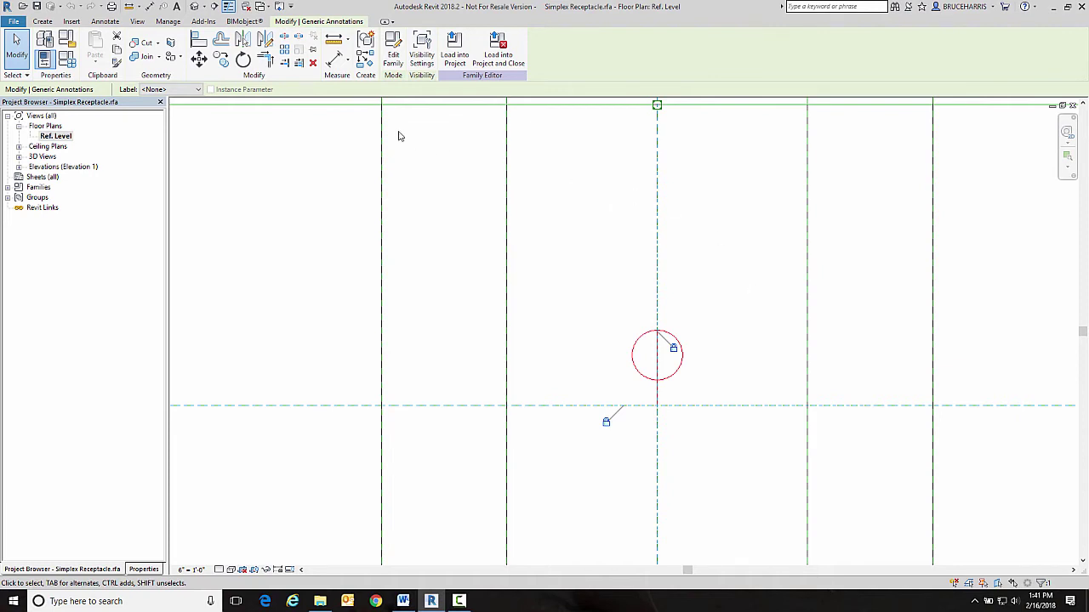
left_click(395, 54)
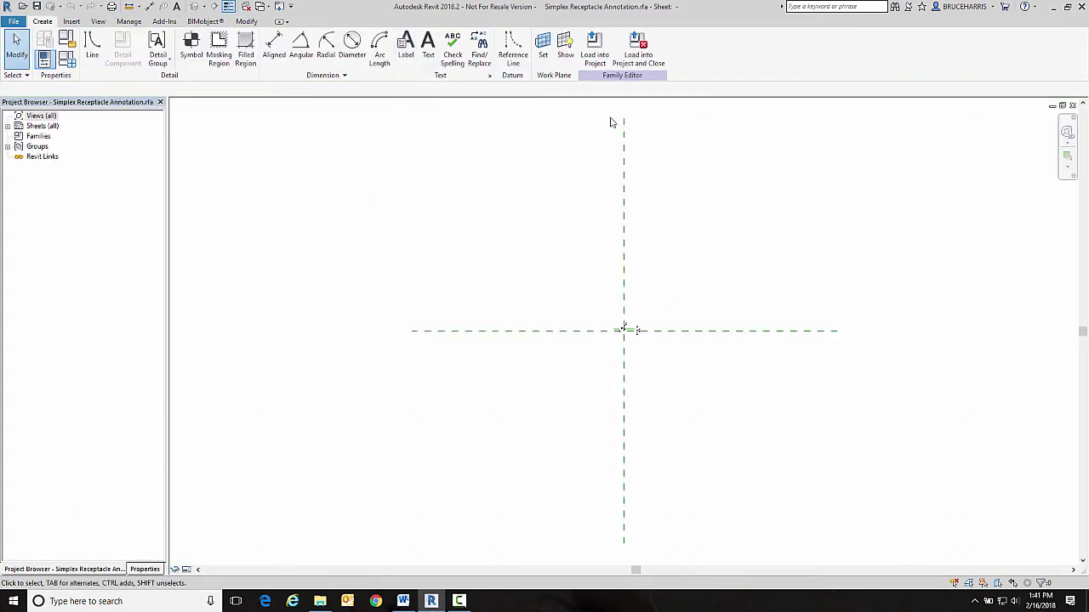
Step: Load the Simplex Receptacle Annotation into Project1 and close it without saving
left_click(635, 65)
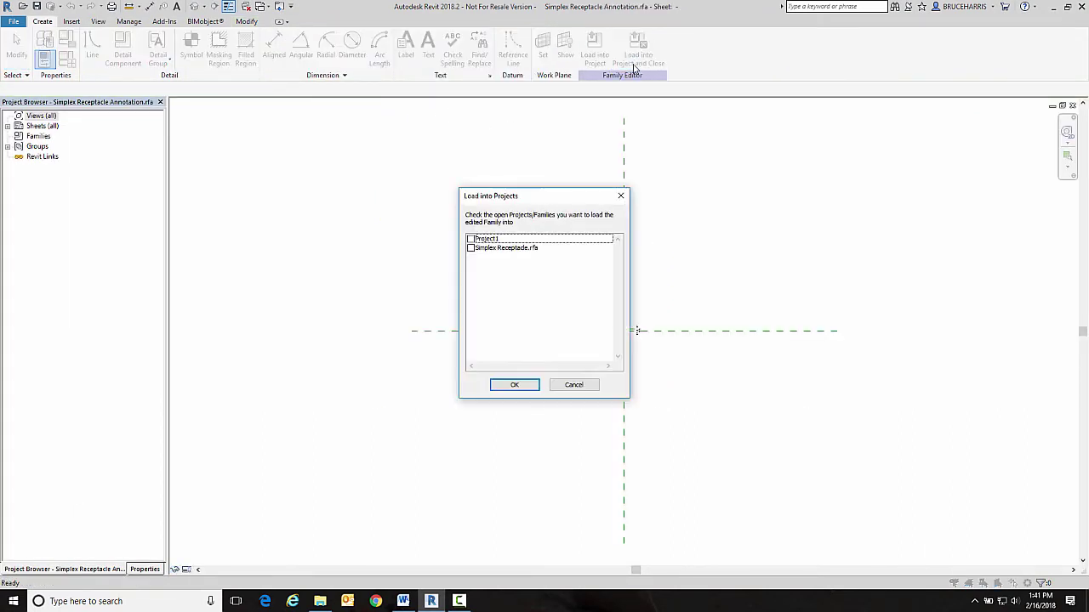
left_click(471, 240)
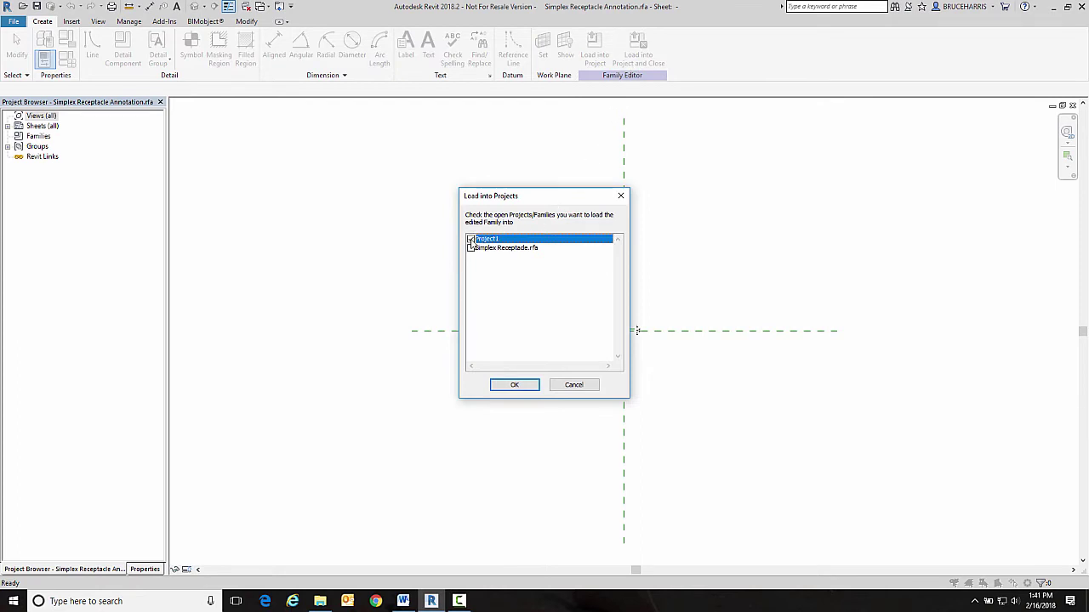
left_click(513, 385)
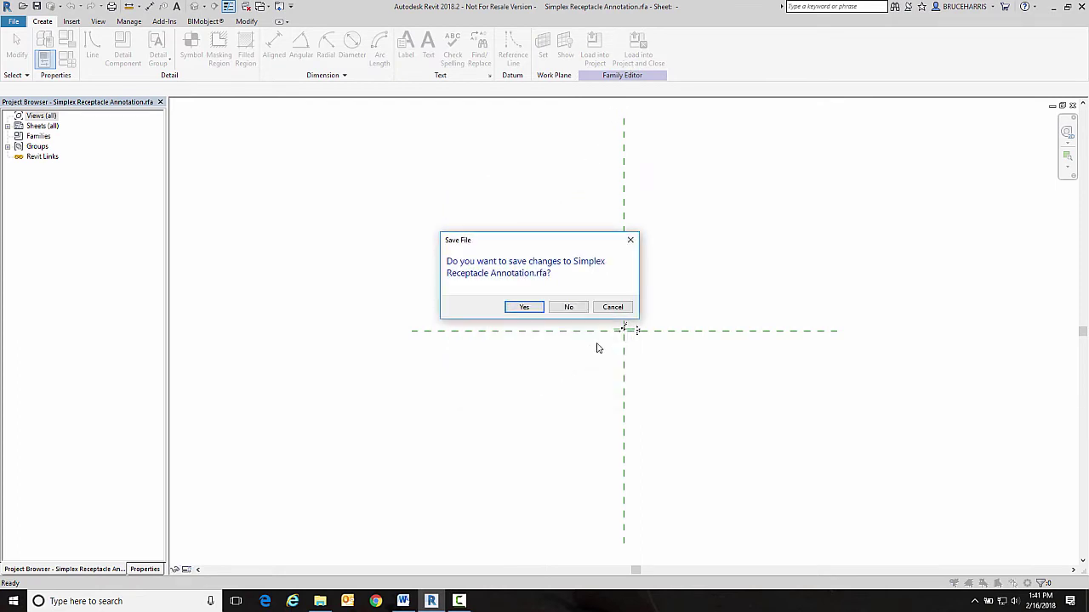
left_click(579, 308)
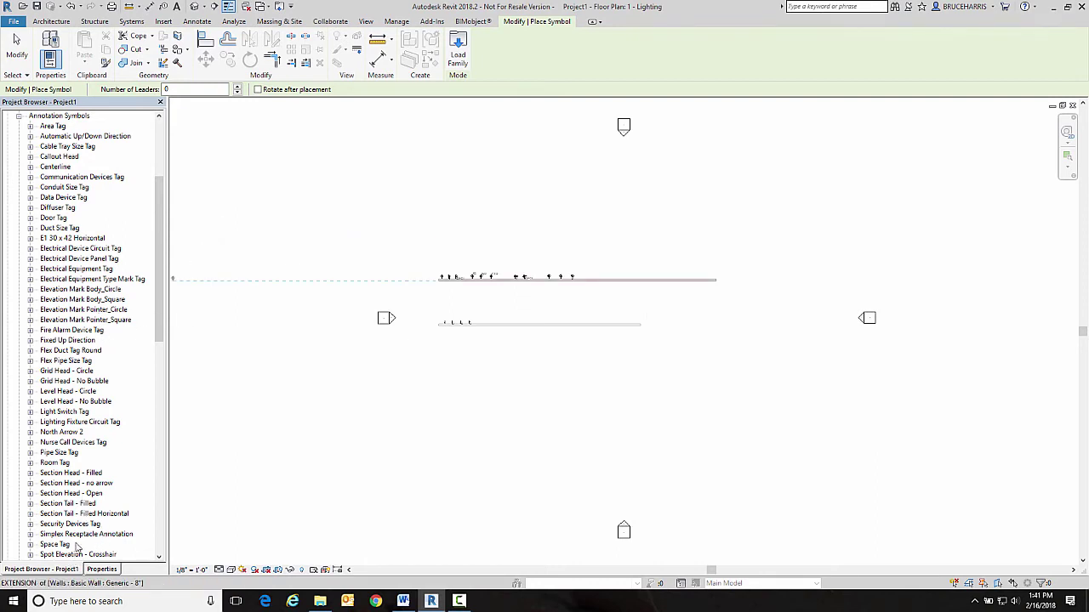
Step: Expand the Simplex Receptacle Annotation family and open the ELECTRICAL SYMBOLS LEGEND view
left_click(30, 534)
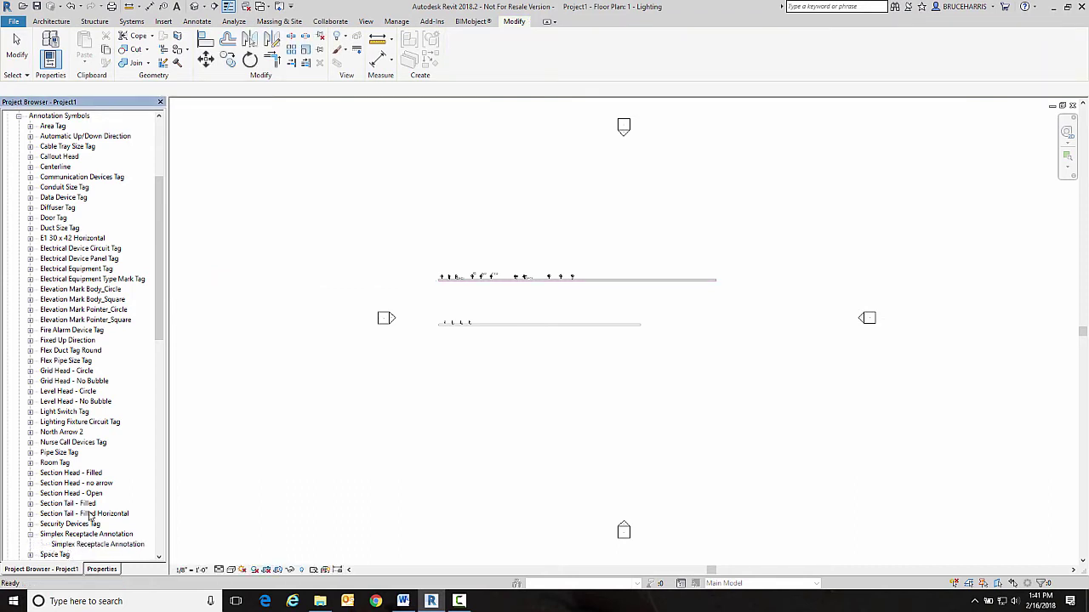
mouse_move(158, 255)
left_mouse_down()
mouse_move(163, 193)
mouse_move(158, 301)
left_mouse_up()
double_click(72, 218)
Step: Drag the Simplex Receptacle Annotation type into the first row's symbol cell
left_click(81, 361)
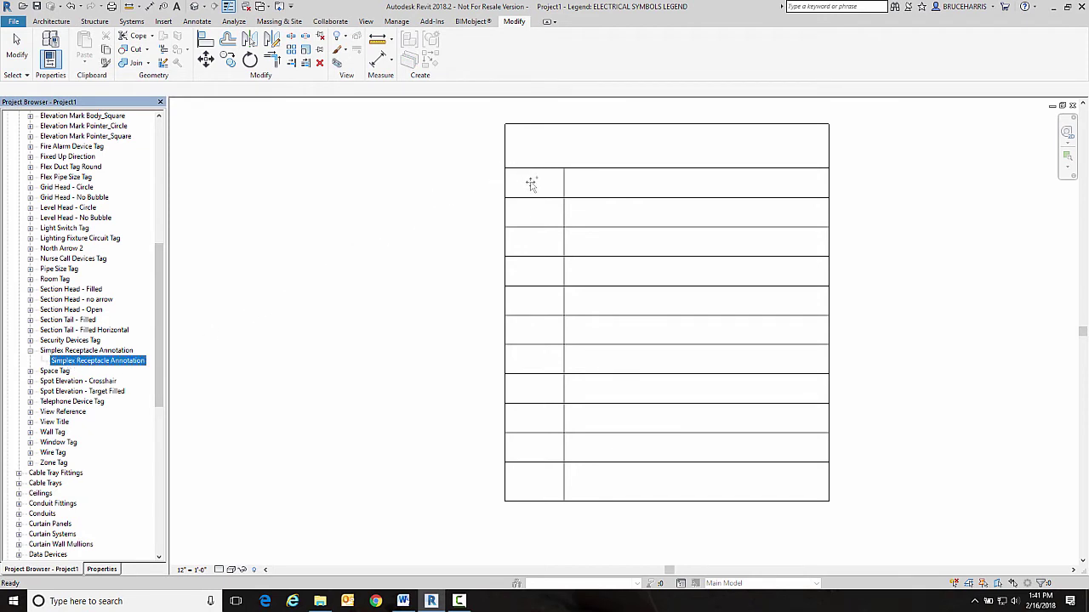
left_click_drag(530, 184, 526, 181)
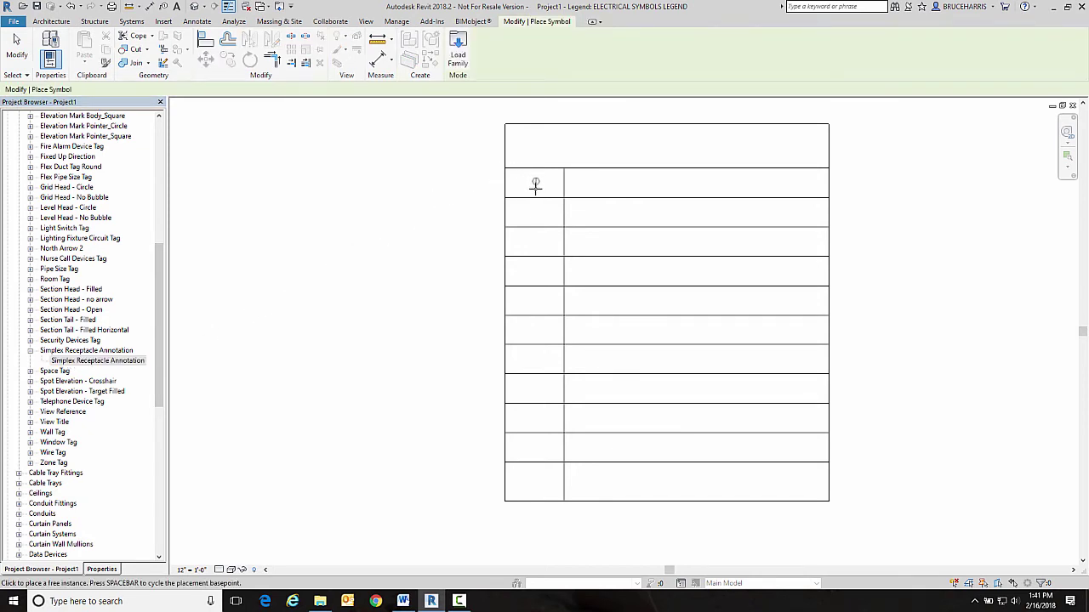
left_click(534, 186)
key("Escape")
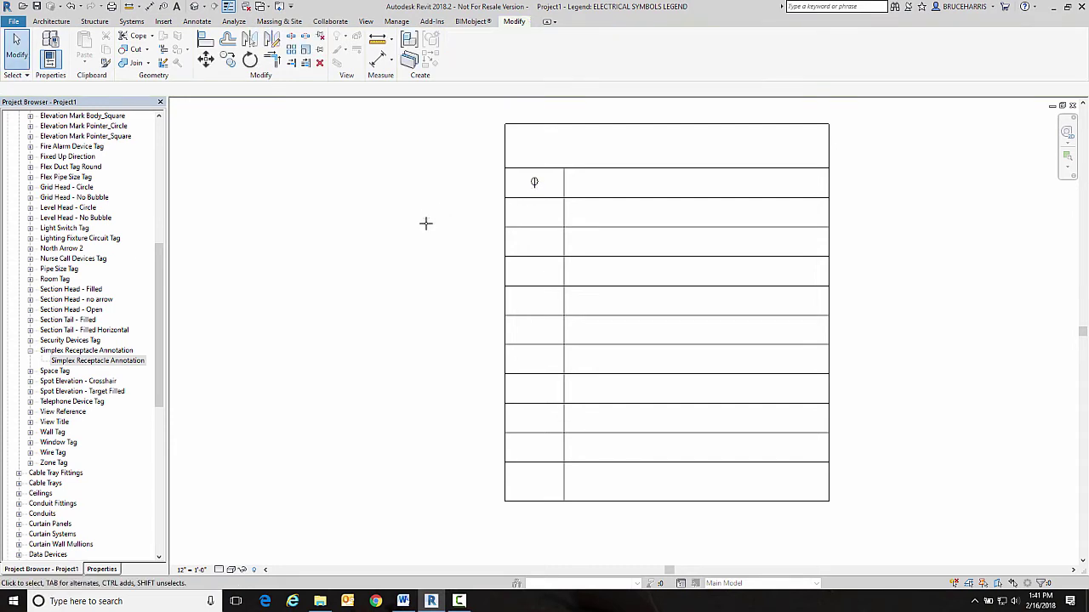
scroll(524, 190, "up", 4)
middle_click_drag(510, 185, 401, 235)
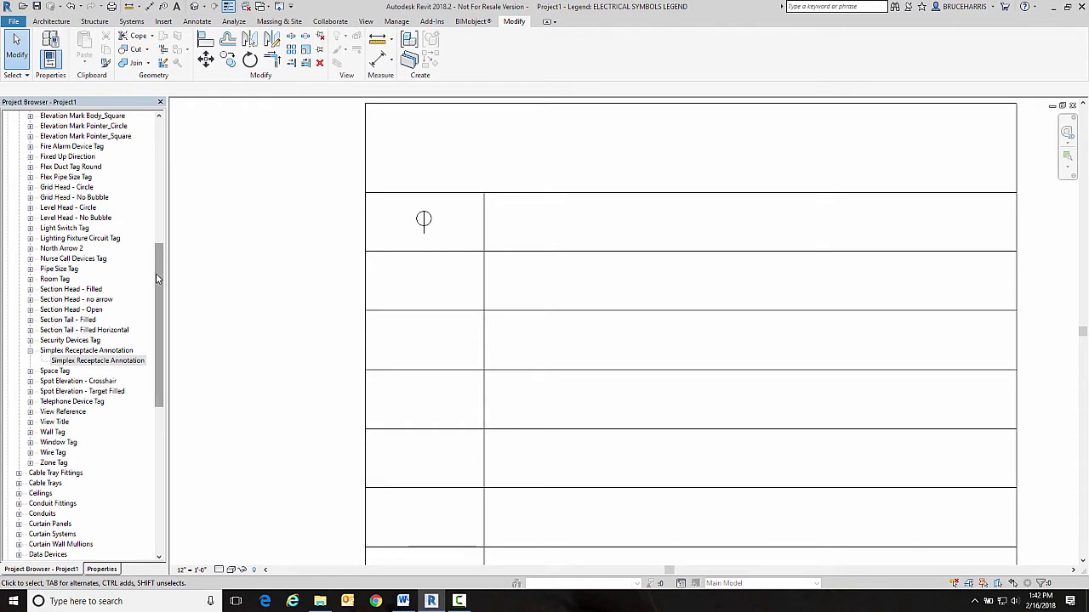
left_click_drag(157, 273, 160, 145)
Step: Edit the duplex receptacle family from 1 - Power and open its Ref. Level plan
double_click(81, 167)
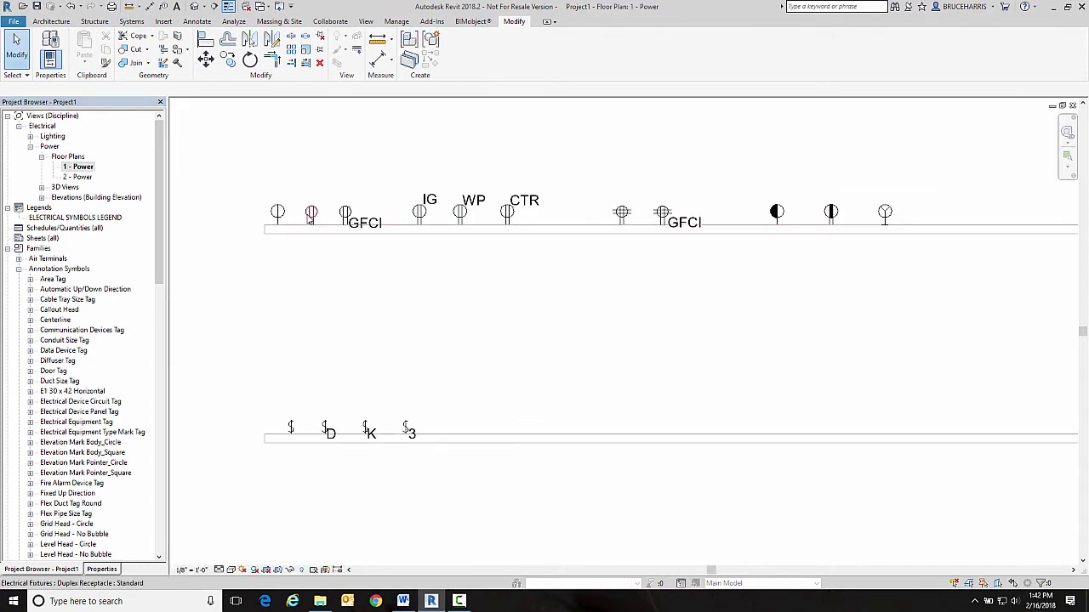
left_click(310, 215)
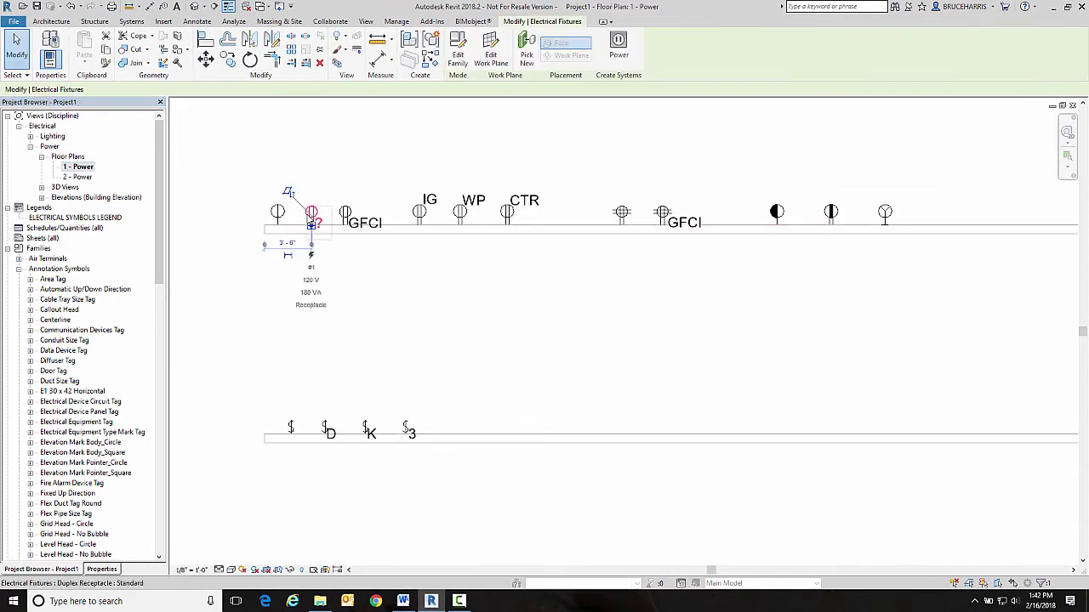
left_click(459, 56)
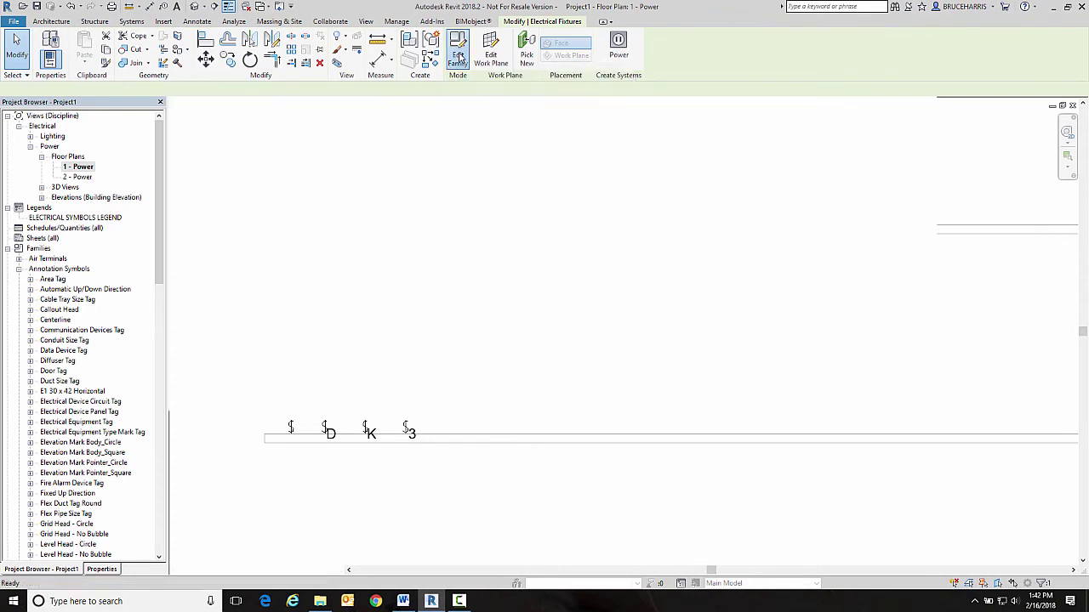
left_click(8, 117)
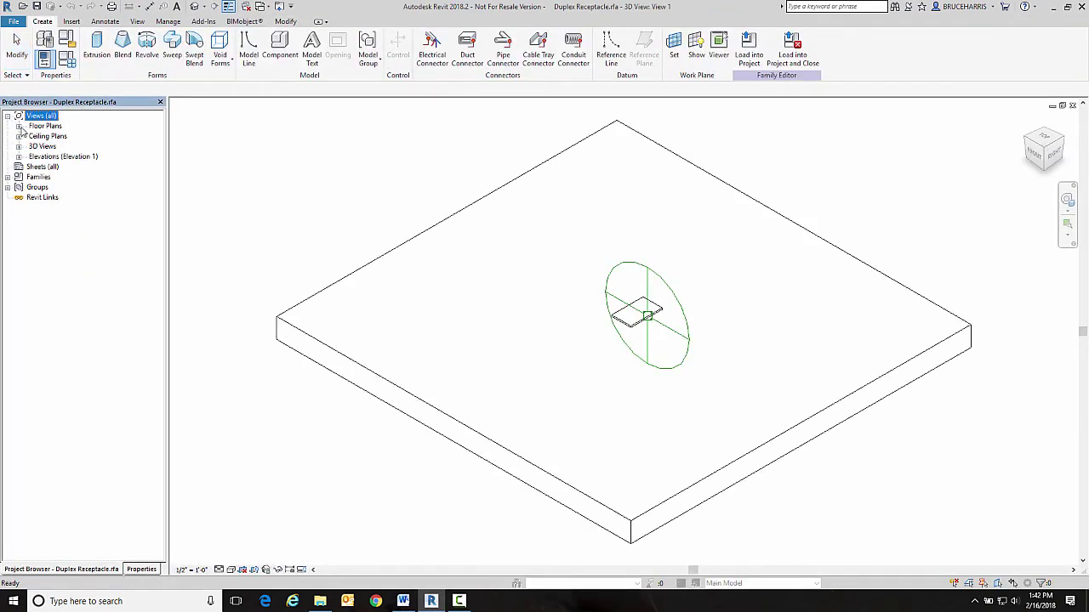
left_click(19, 125)
double_click(54, 137)
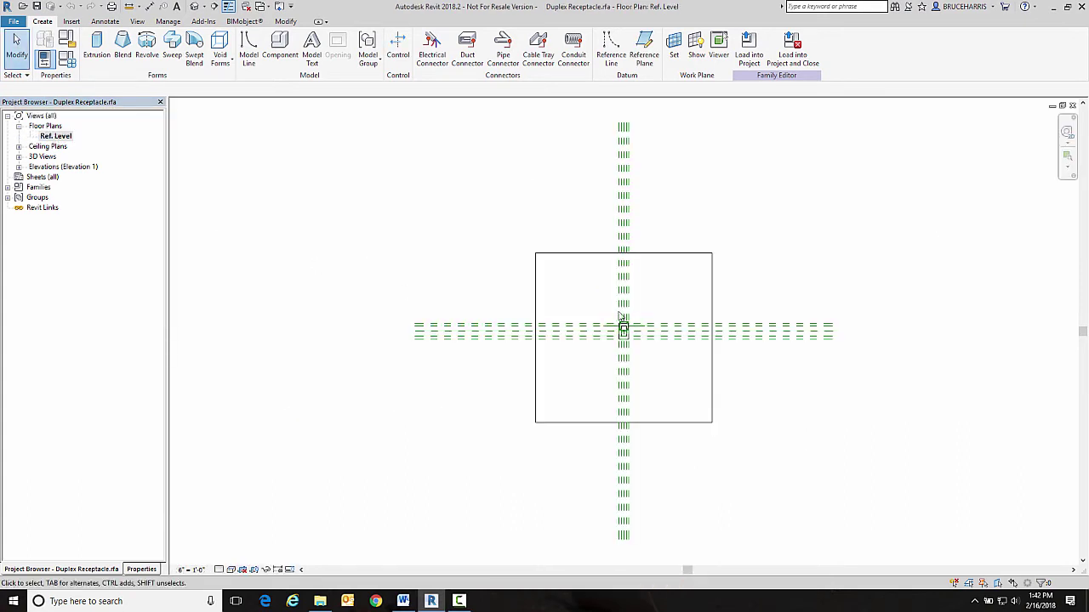
Step: Edit the Duplex Annotation family and load it into Project1 without saving
scroll(631, 331, "up", 5)
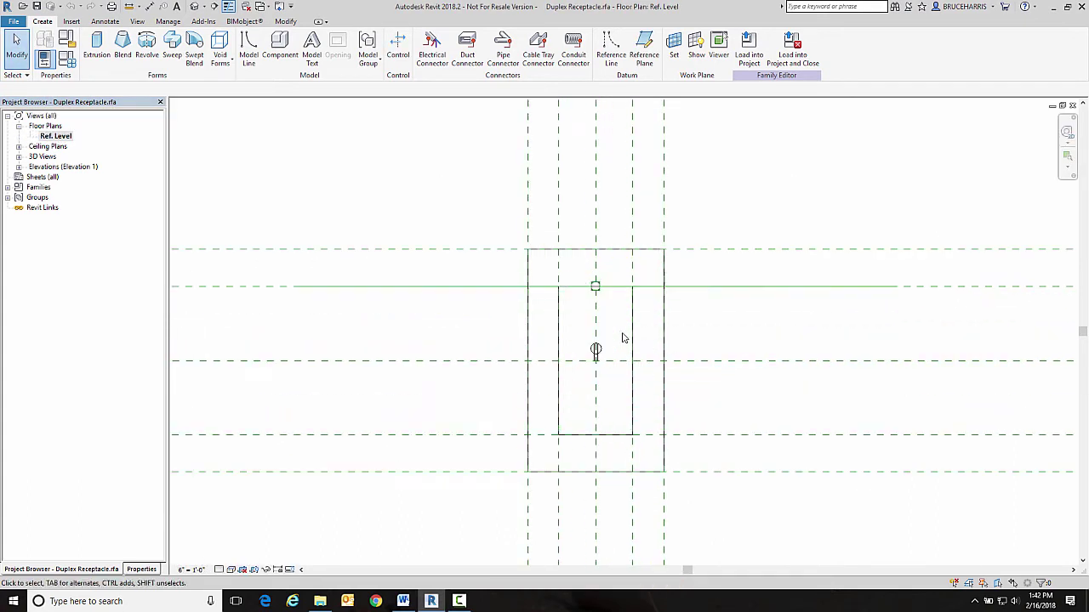
scroll(621, 338, "up", 4)
left_click(562, 378)
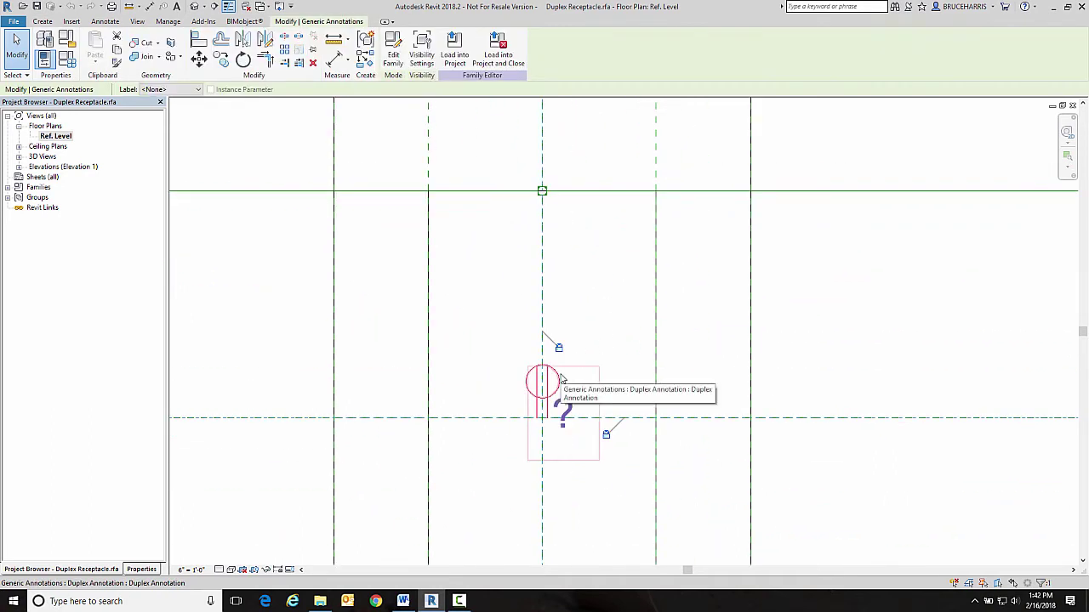
left_click(393, 51)
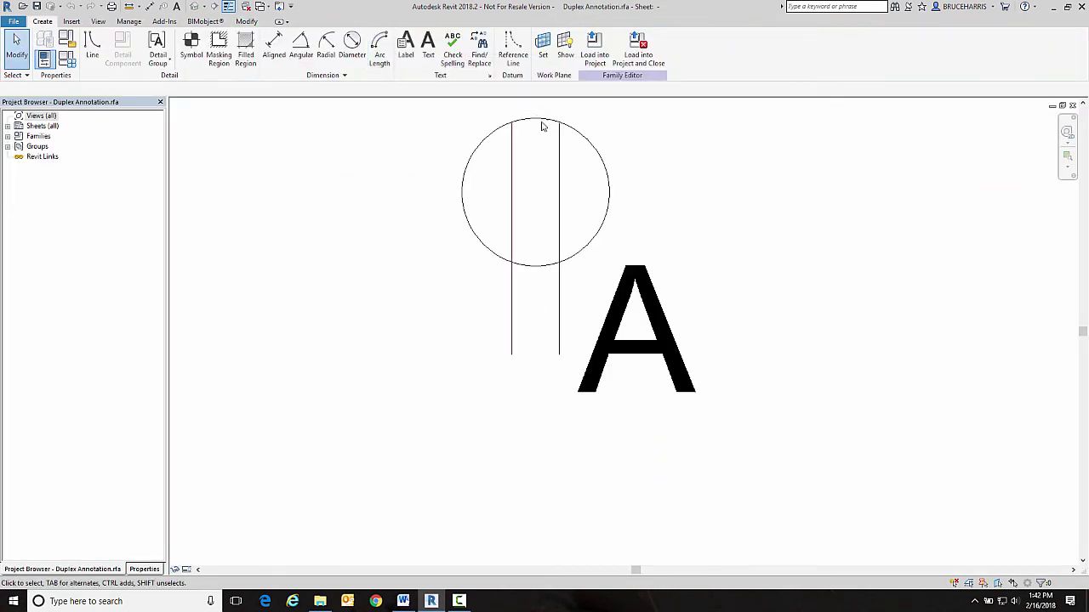
left_click(628, 62)
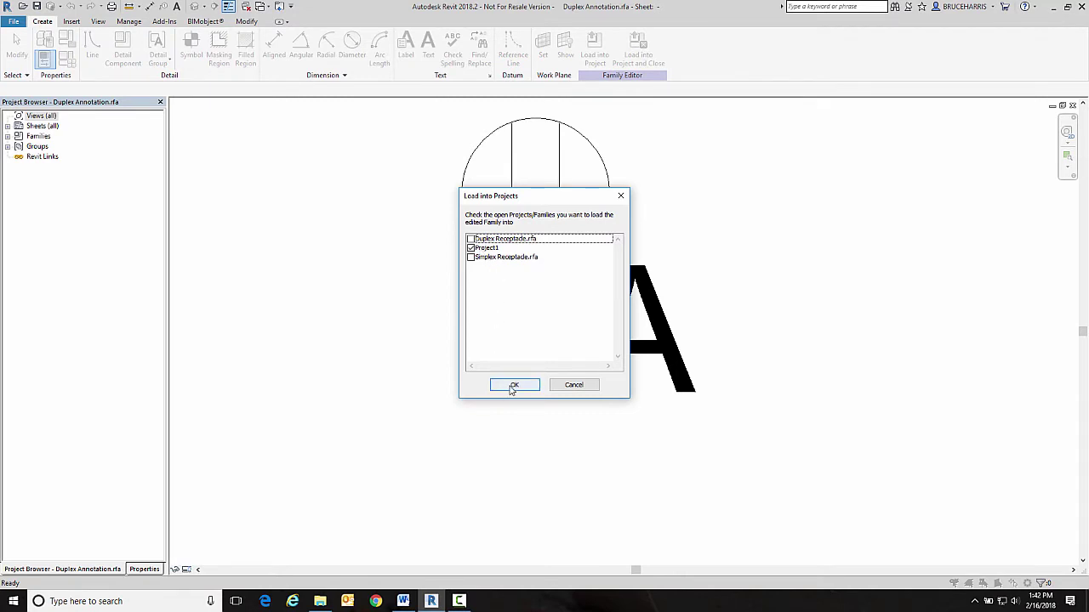
left_click(513, 387)
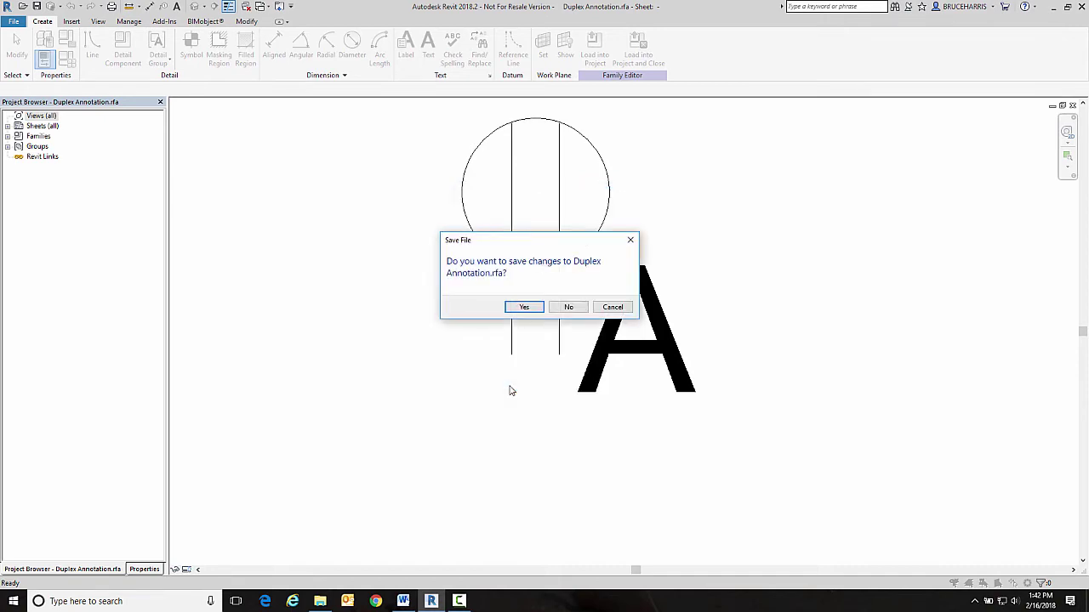
left_click(567, 307)
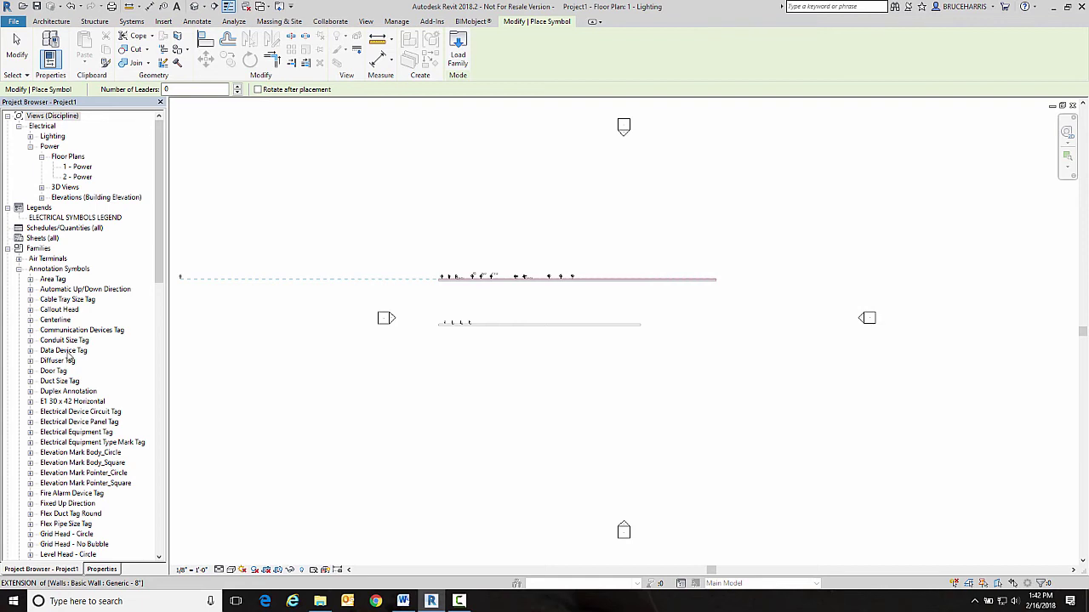
Step: Drag the Duplex Annotation type into the legend's second row, below the simplex symbol
left_click(31, 391)
left_click(68, 403)
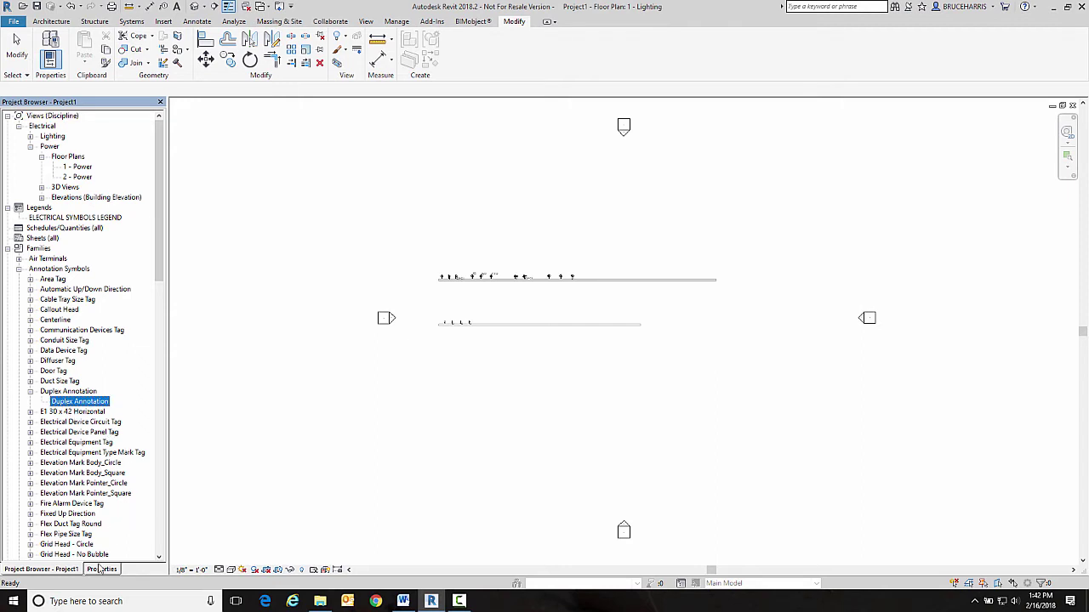
double_click(86, 219)
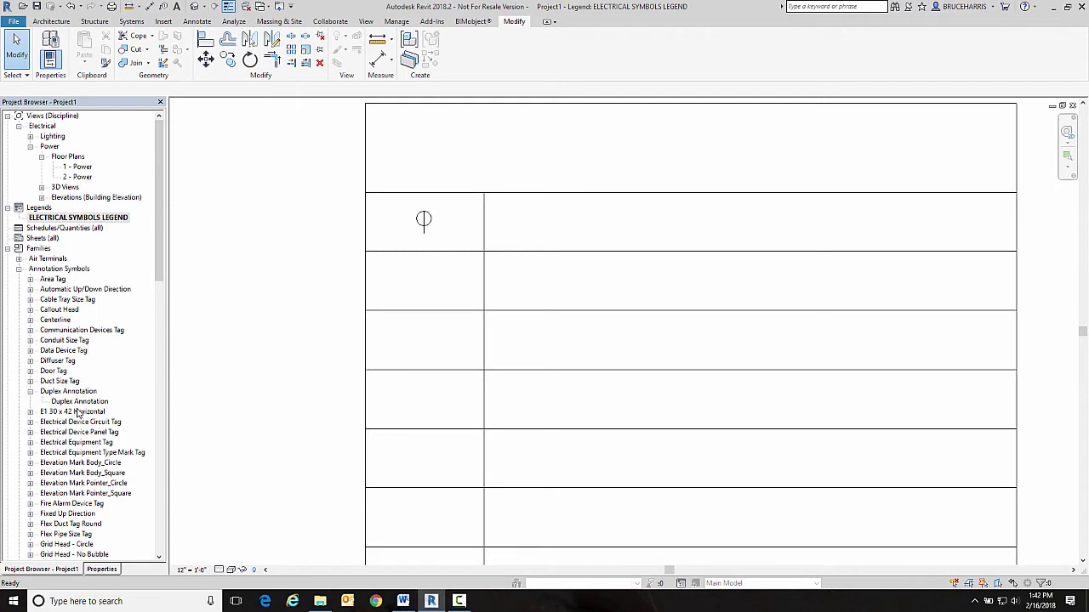
mouse_move(77, 403)
left_mouse_down()
mouse_move(312, 296)
mouse_move(451, 281)
mouse_move(438, 280)
left_mouse_up()
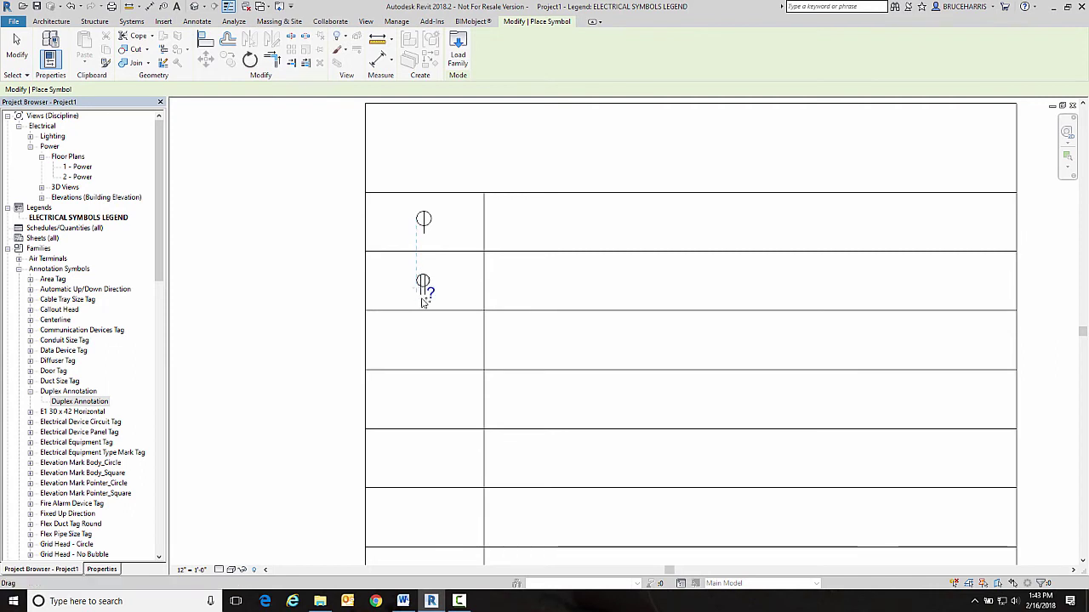
left_click(421, 293)
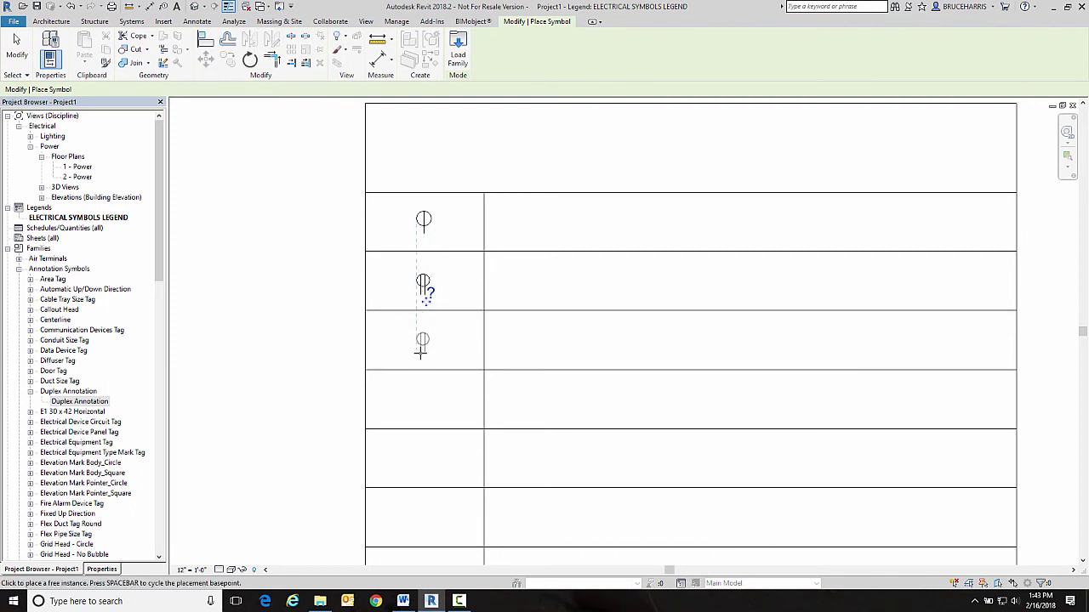
Step: Place a Duplex Annotation symbol in the legend's third row and label it GFCI
left_click(419, 352)
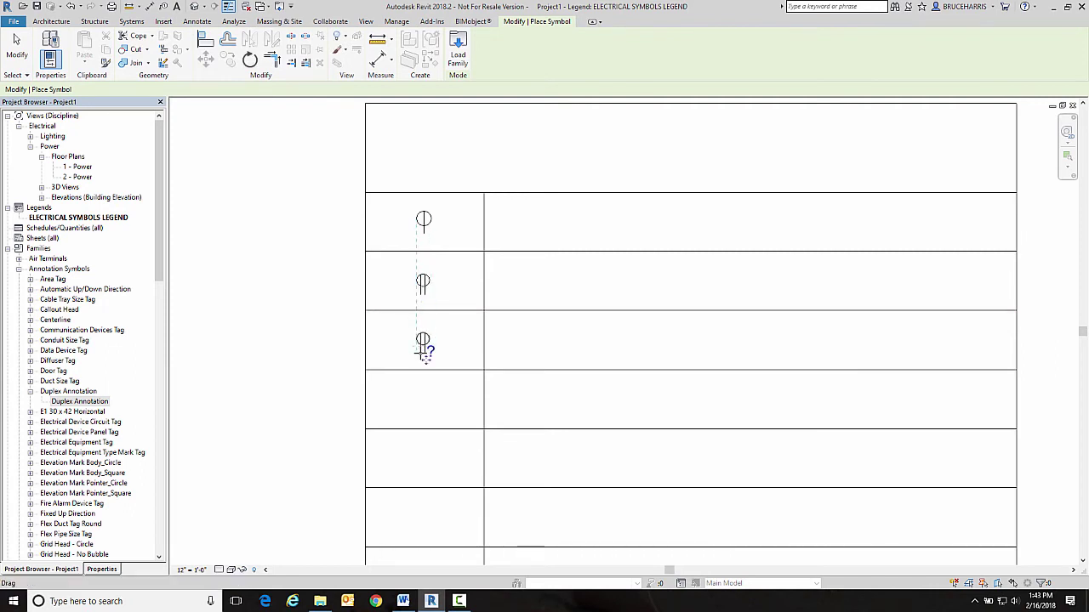
key("Escape")
left_click(430, 354)
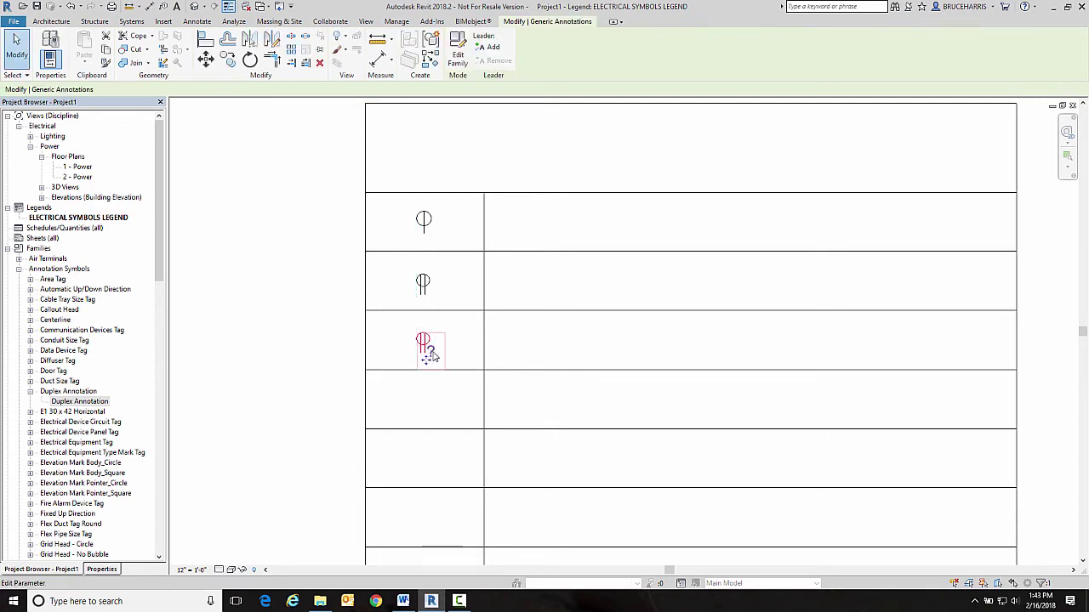
left_click(429, 351)
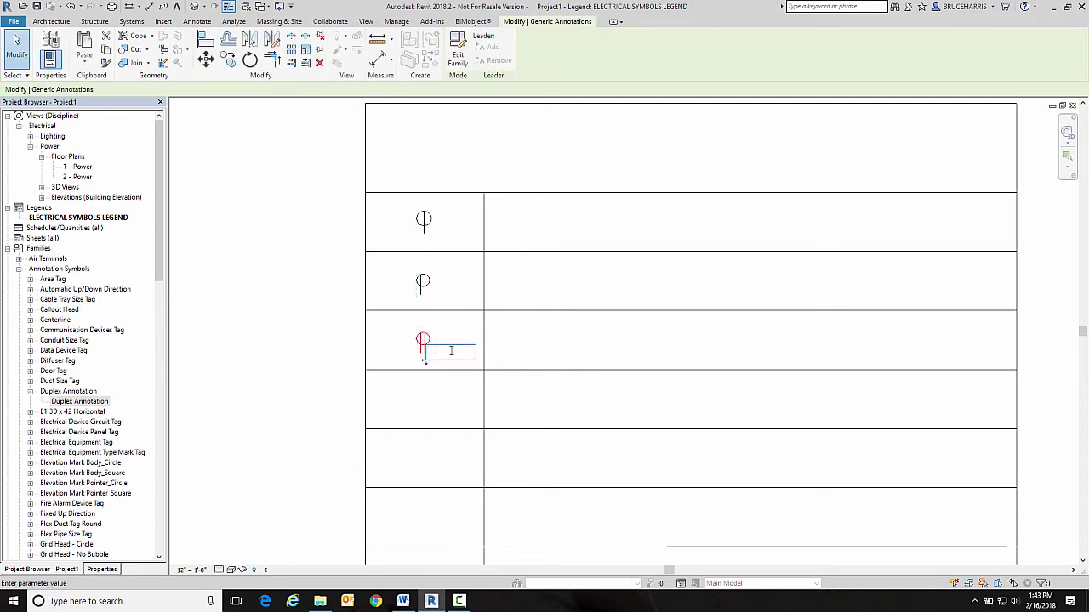
type("g")
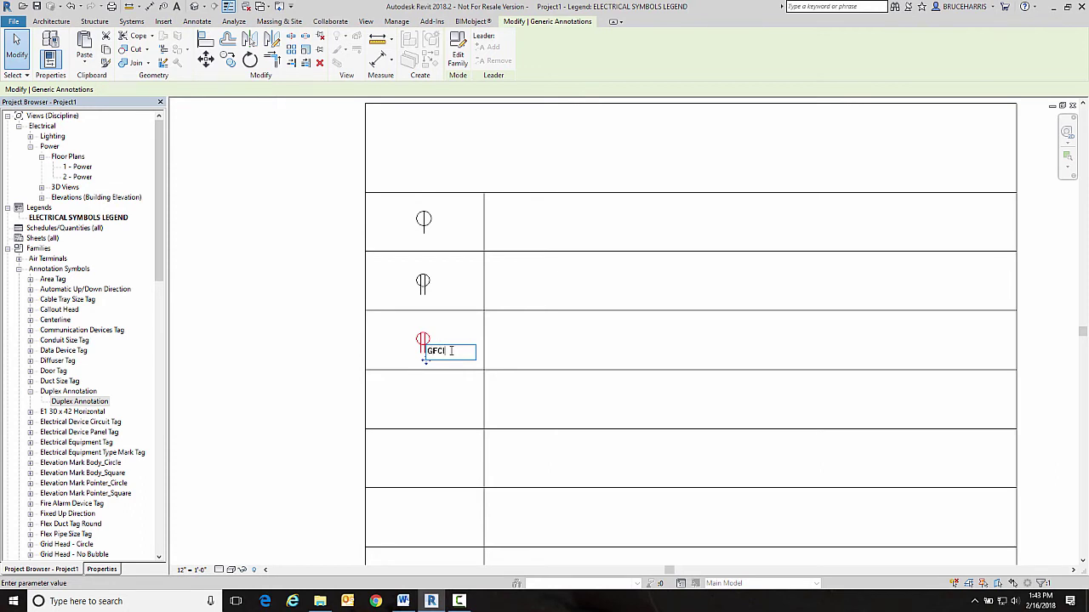
key("Return")
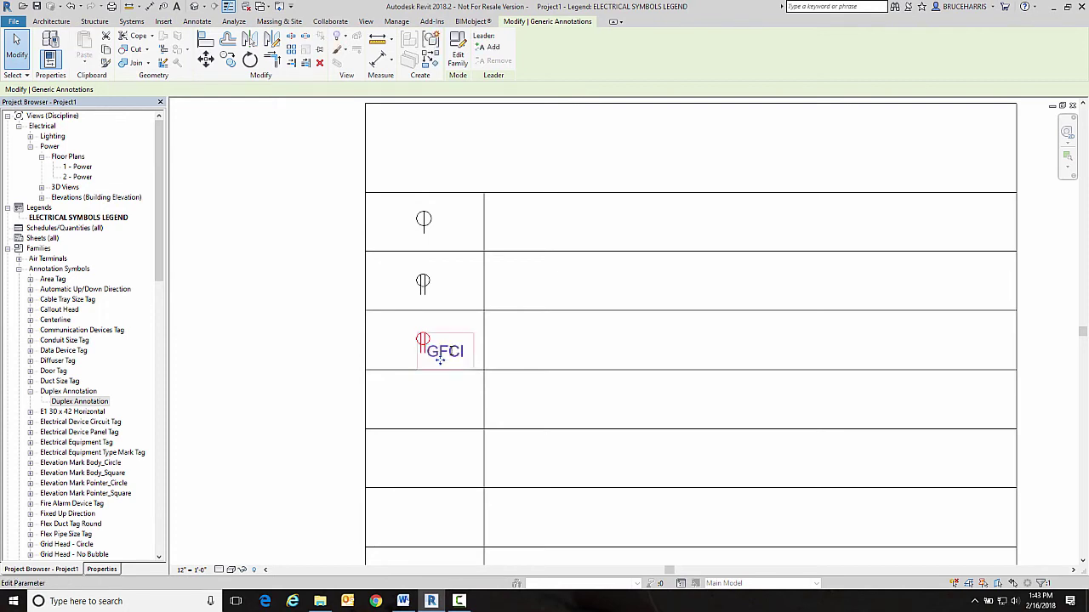
left_click(445, 397)
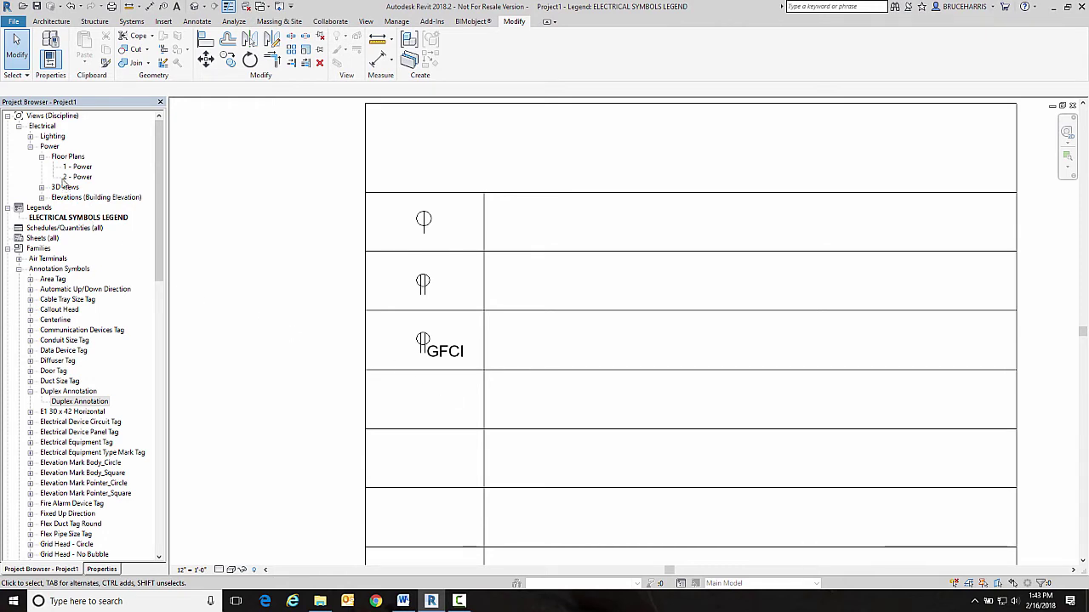
Step: Edit the IG receptacle's family from 1 - Power and open its Ref. Level plan
double_click(84, 168)
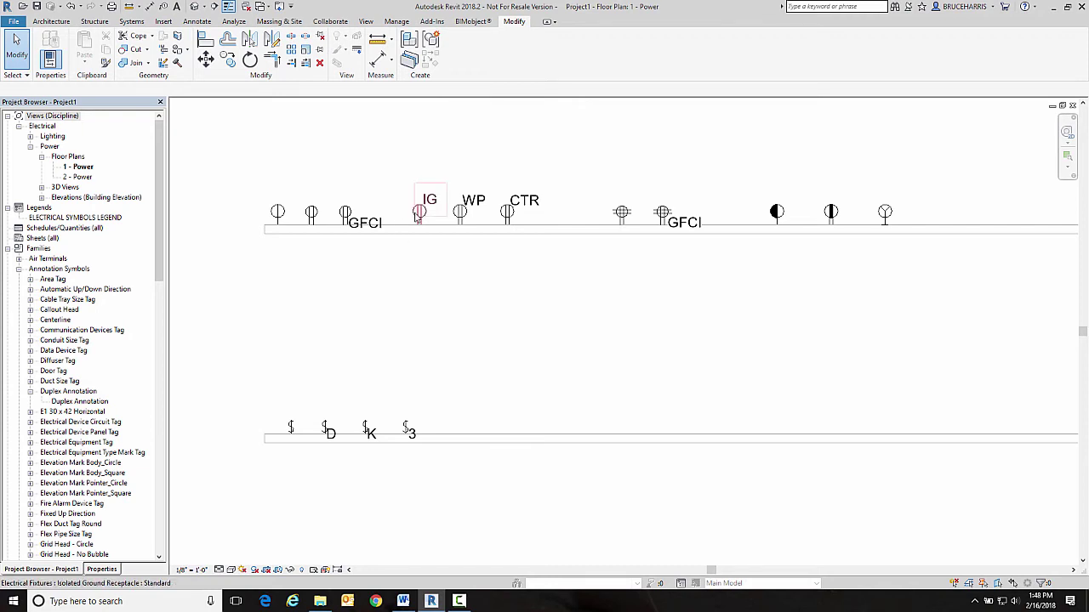
left_click(419, 213)
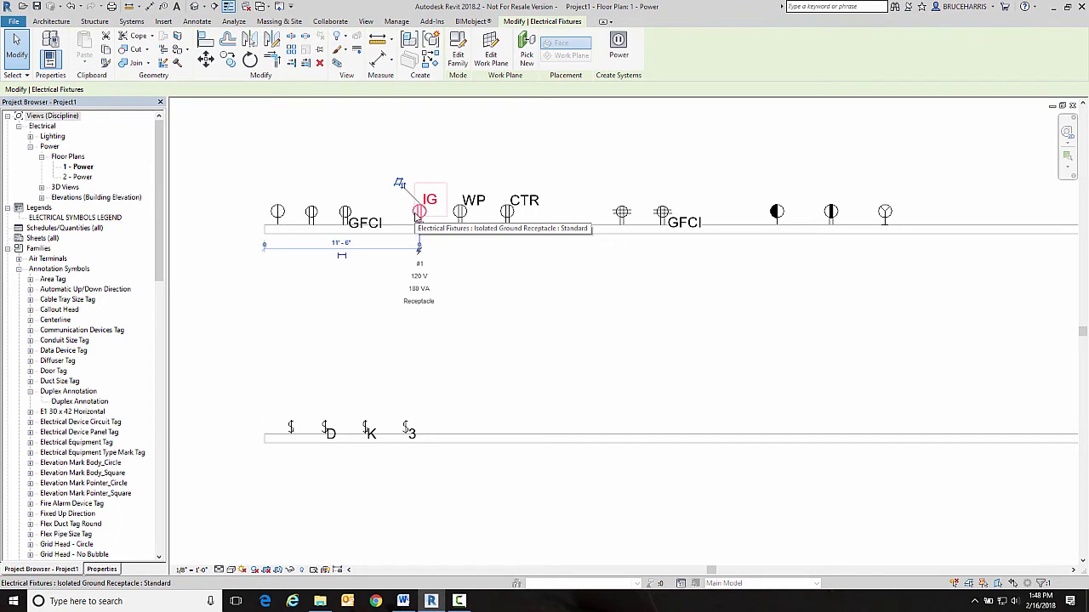
left_click(457, 53)
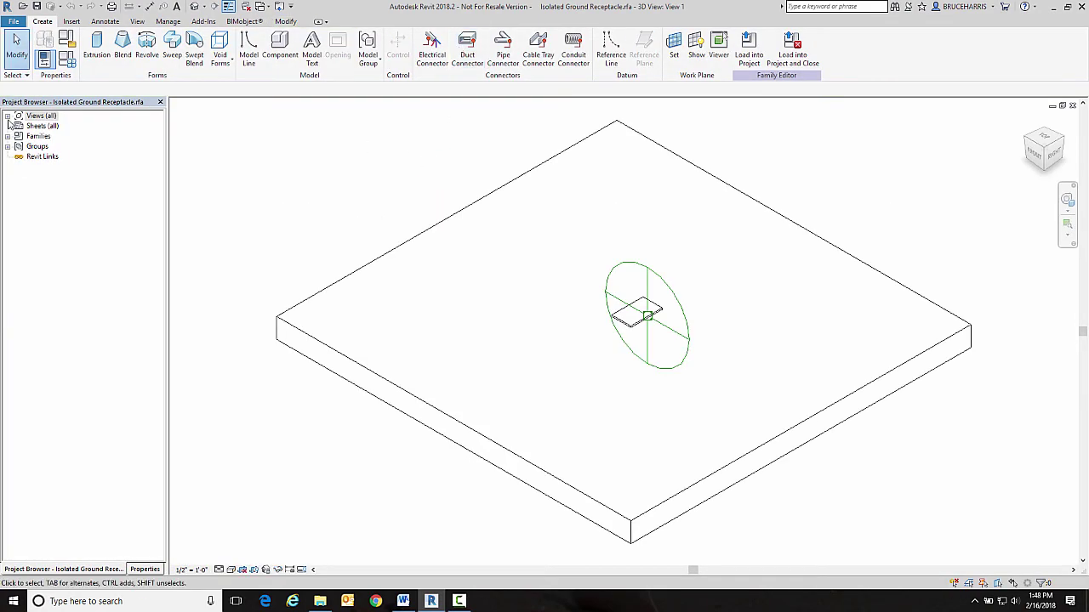
left_click(7, 116)
left_click(18, 126)
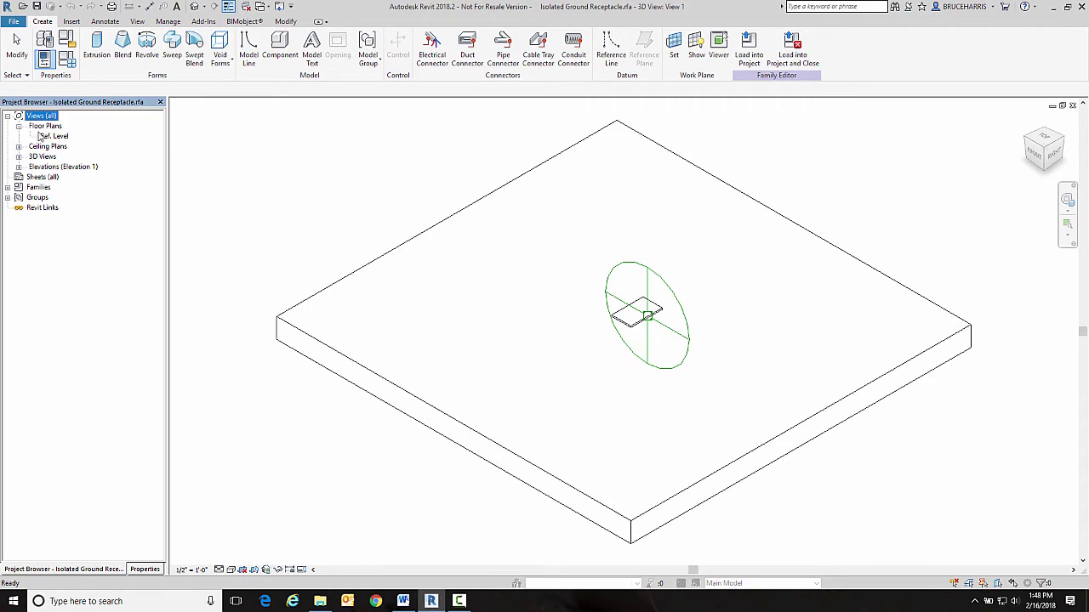
double_click(41, 136)
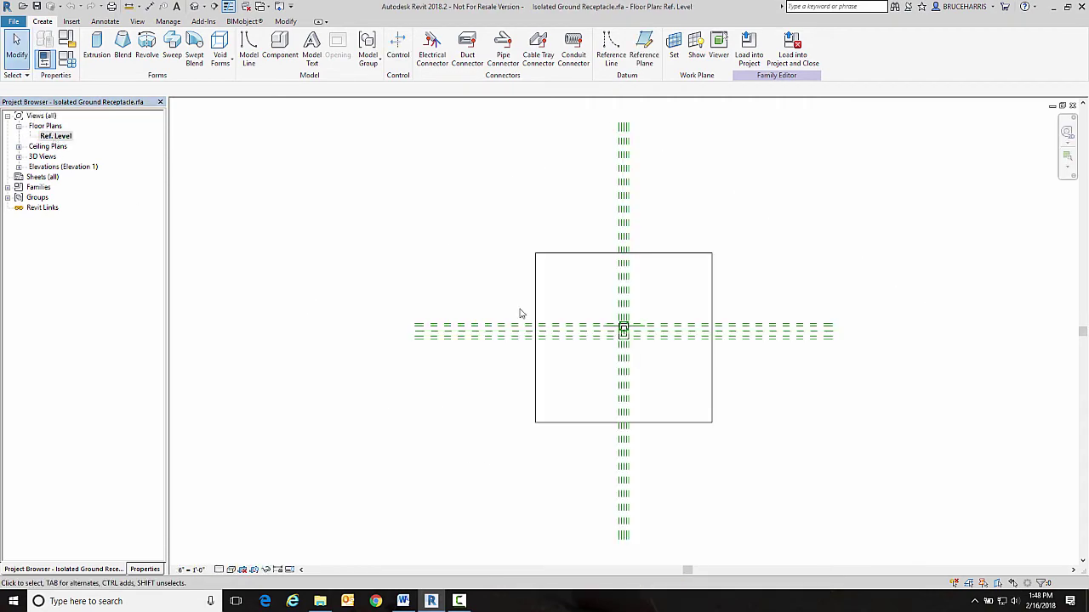
Step: Edit the IG annotation family and load it into Project1 without saving
scroll(620, 318, "up", 6)
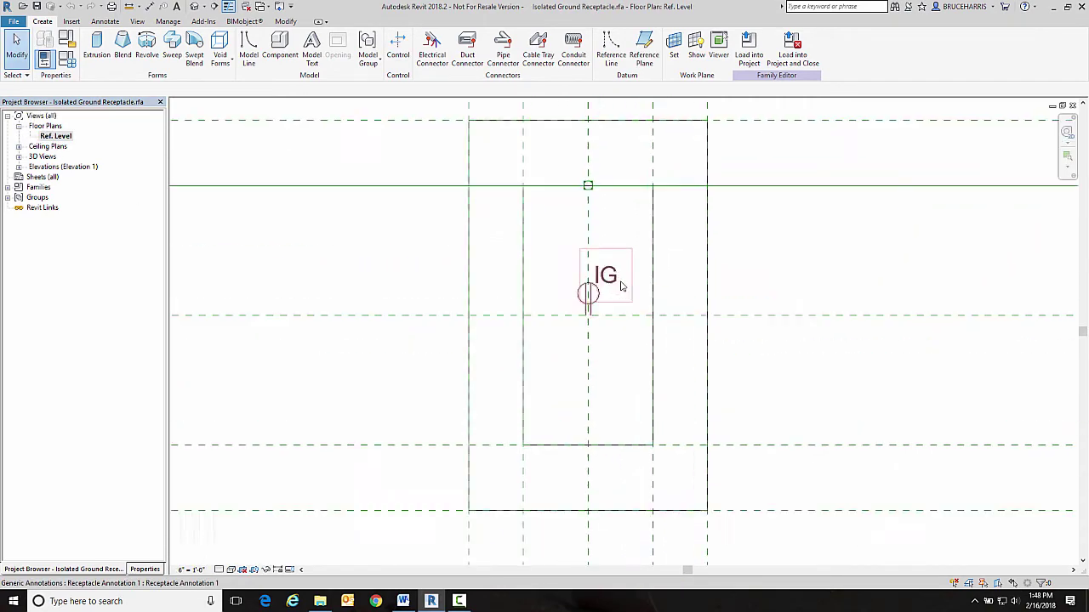
scroll(620, 287, "up", 4)
left_click(549, 337)
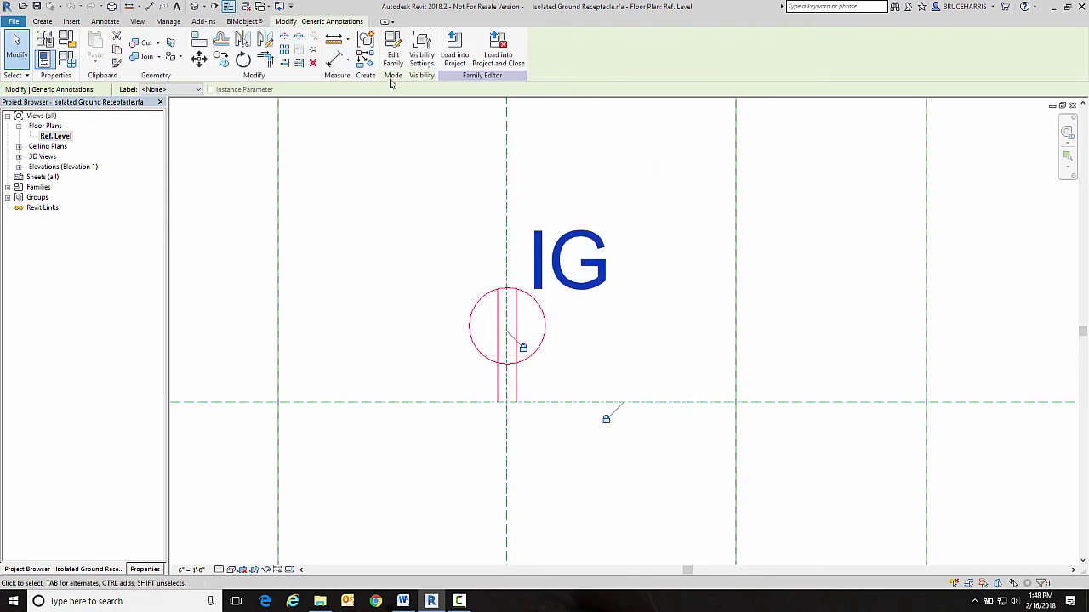
left_click(394, 50)
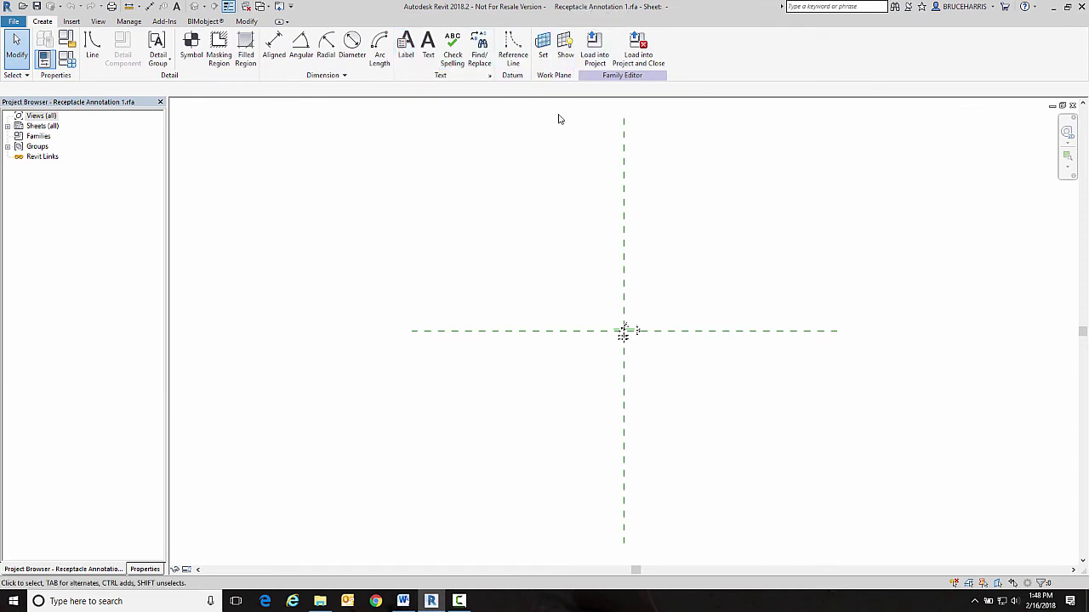
left_click(630, 57)
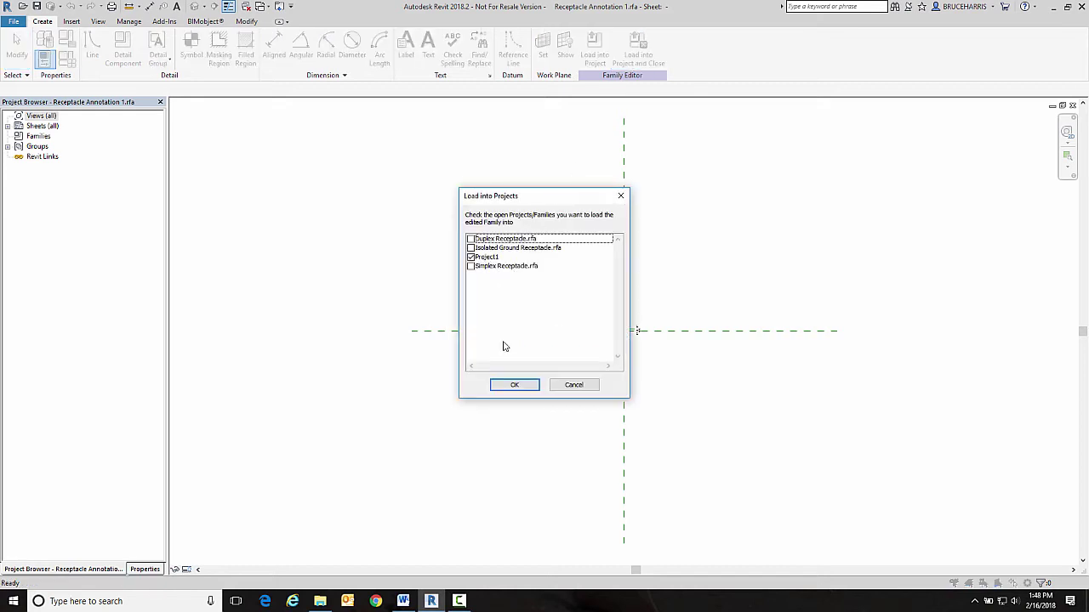
left_click(514, 385)
left_click(565, 307)
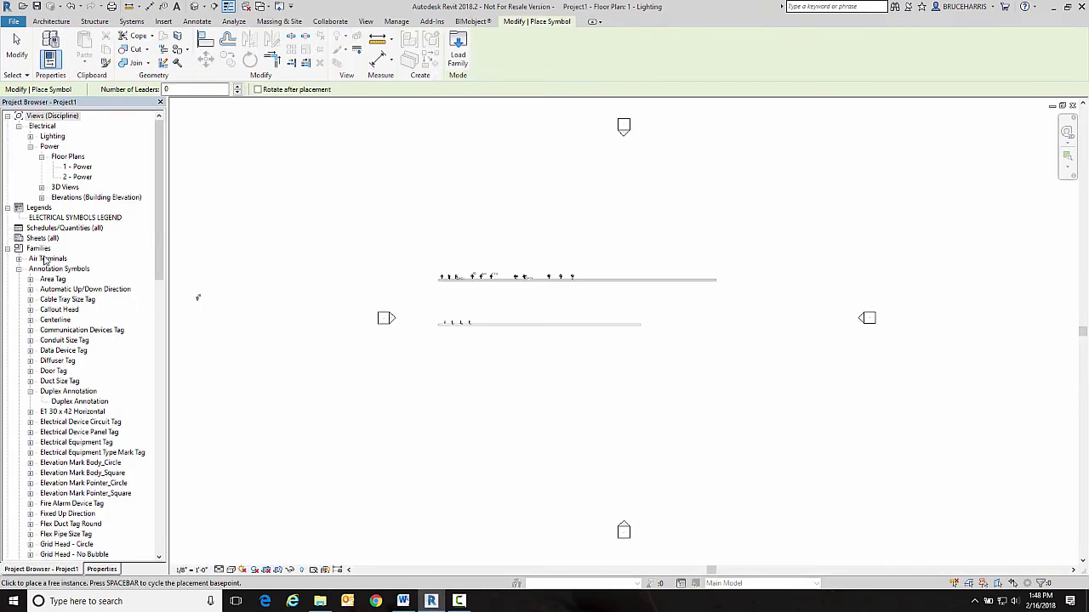
Step: Place Receptacle Annotation 1 symbols in the legend's fourth and fifth rows
double_click(57, 219)
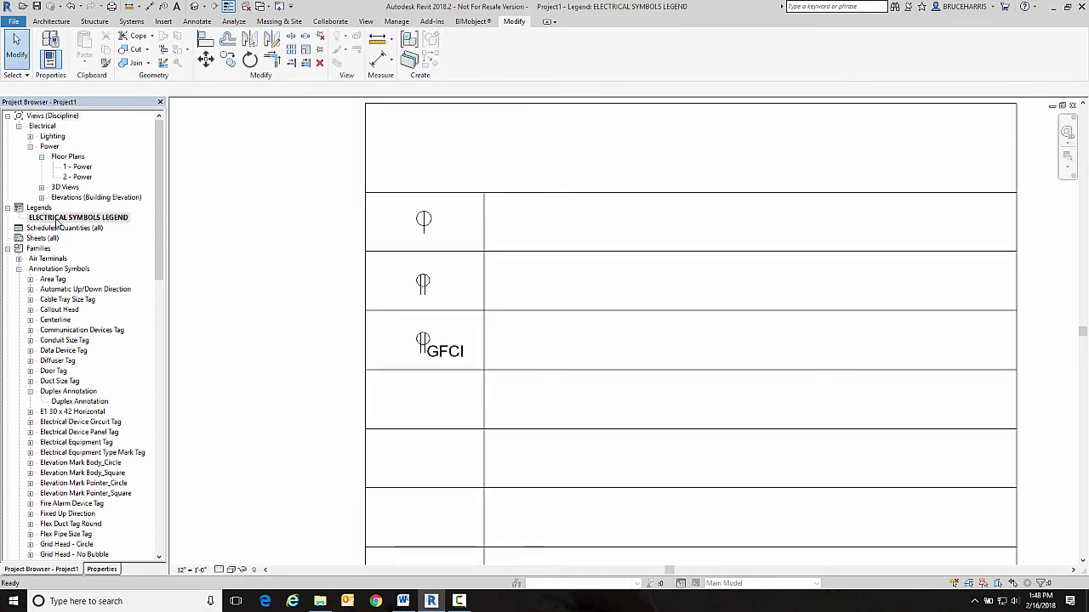
scroll(95, 472, "down", 3)
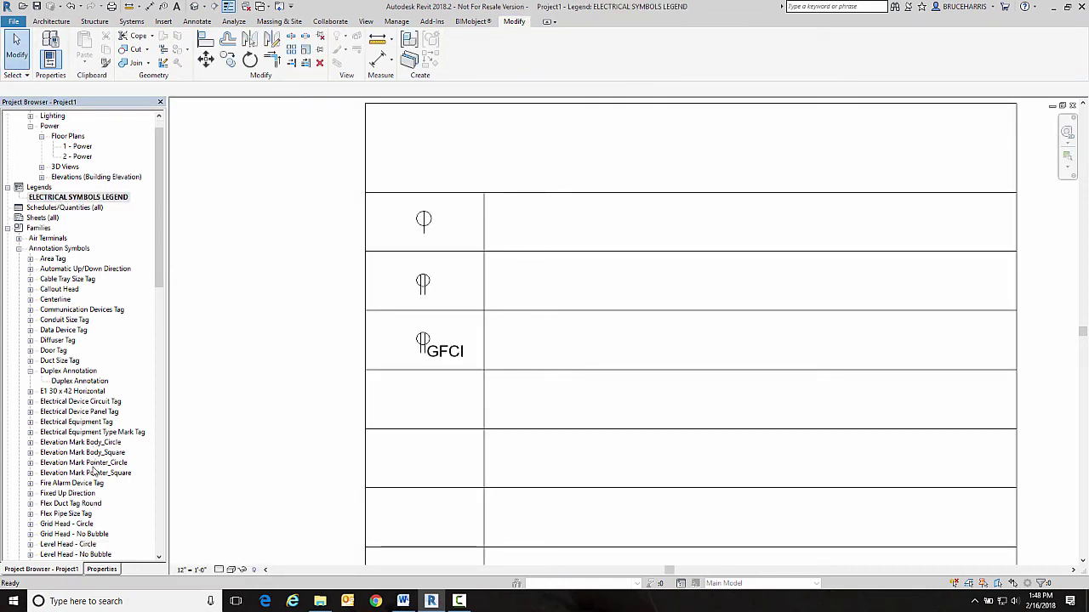
scroll(95, 472, "down", 5)
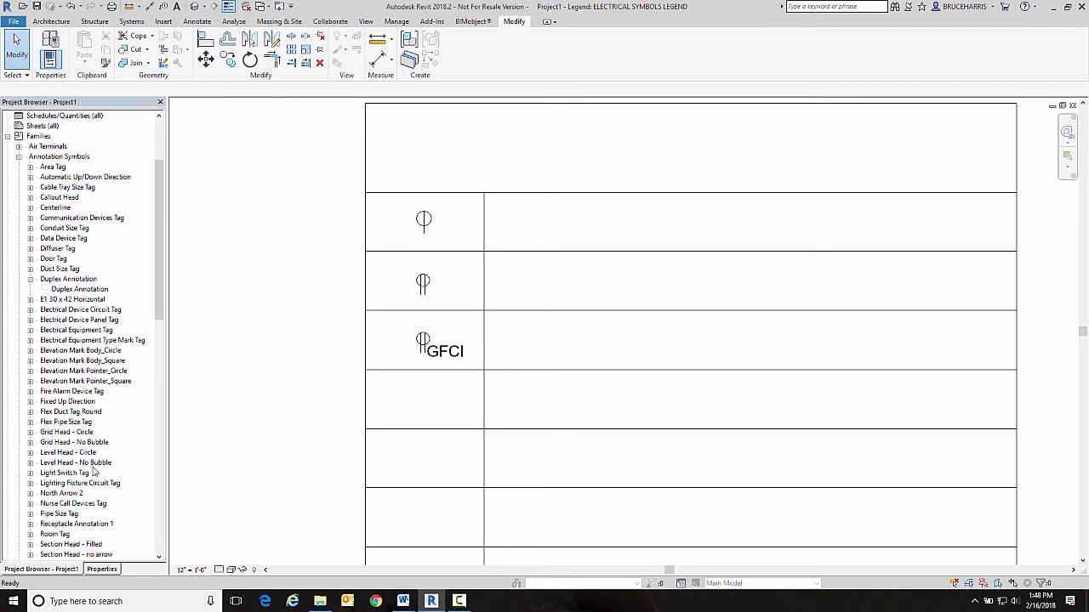
left_click(31, 473)
mouse_move(60, 482)
left_mouse_down()
mouse_move(128, 478)
mouse_move(349, 387)
left_mouse_up()
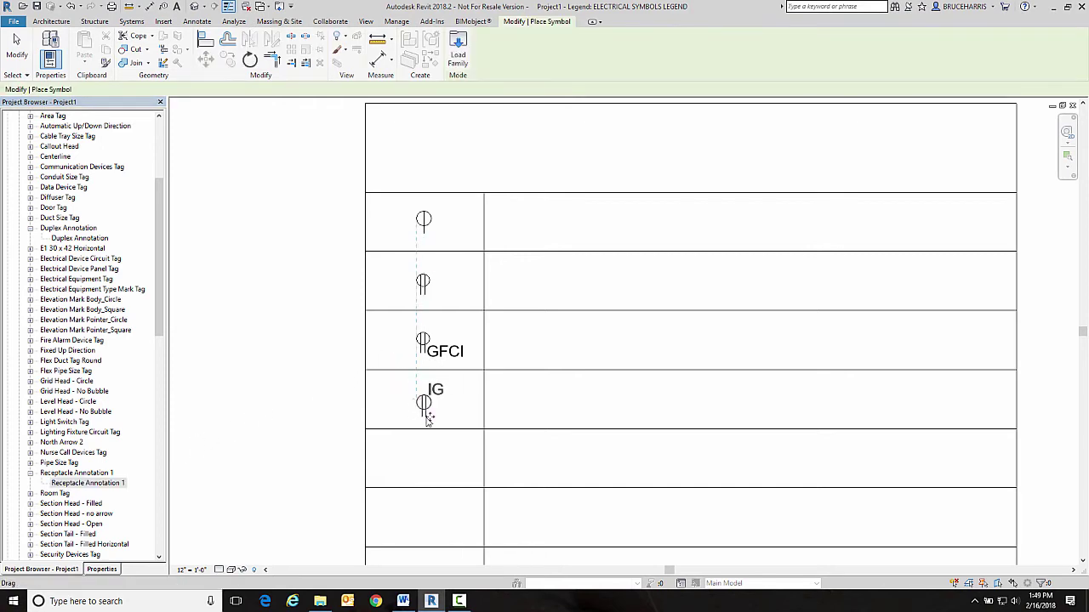
left_click(425, 416)
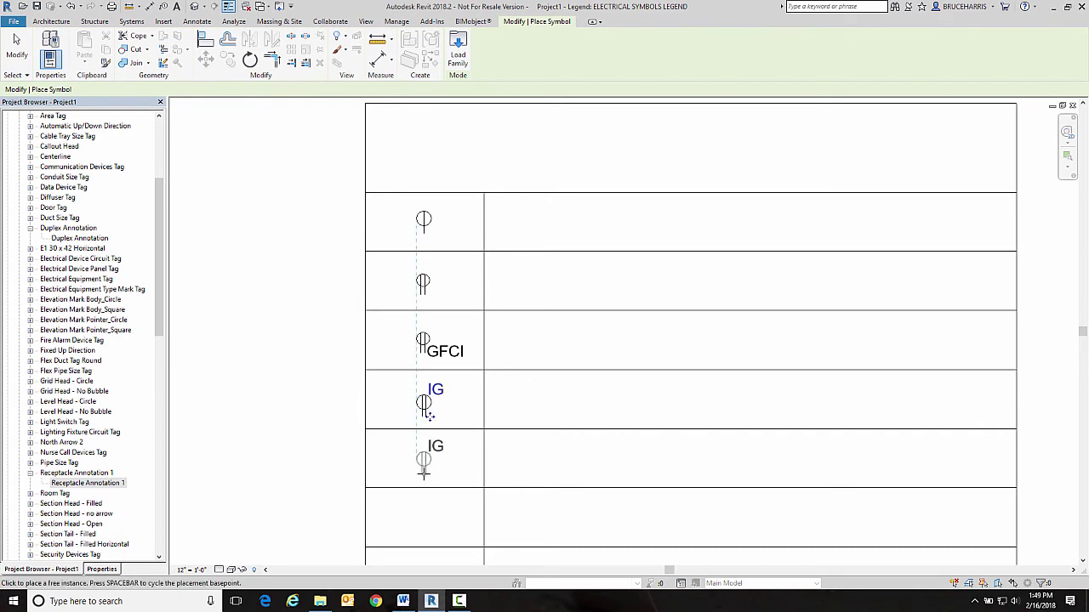
left_click(424, 473)
key("Escape")
Step: Clear the selection and return to the 1 - Power floor plan
left_click(435, 471)
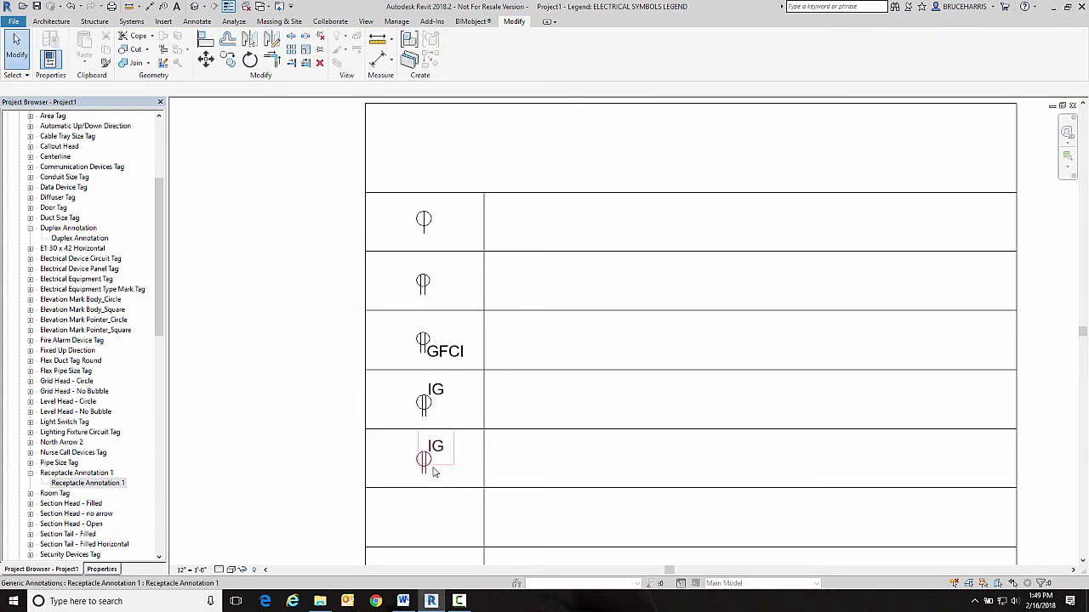
left_click(355, 246)
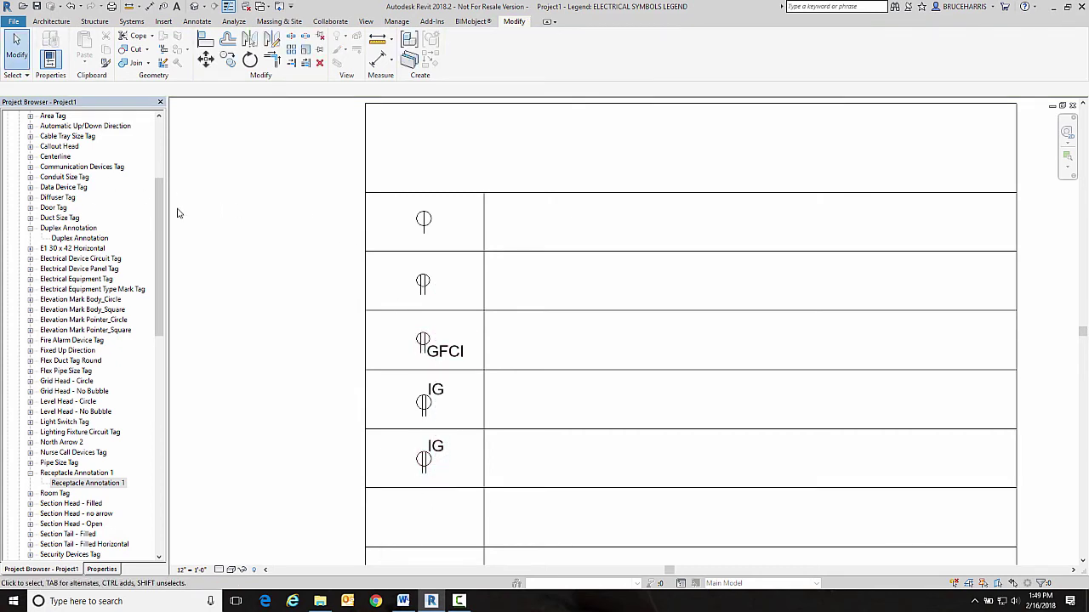
scroll(102, 212, "up", 5)
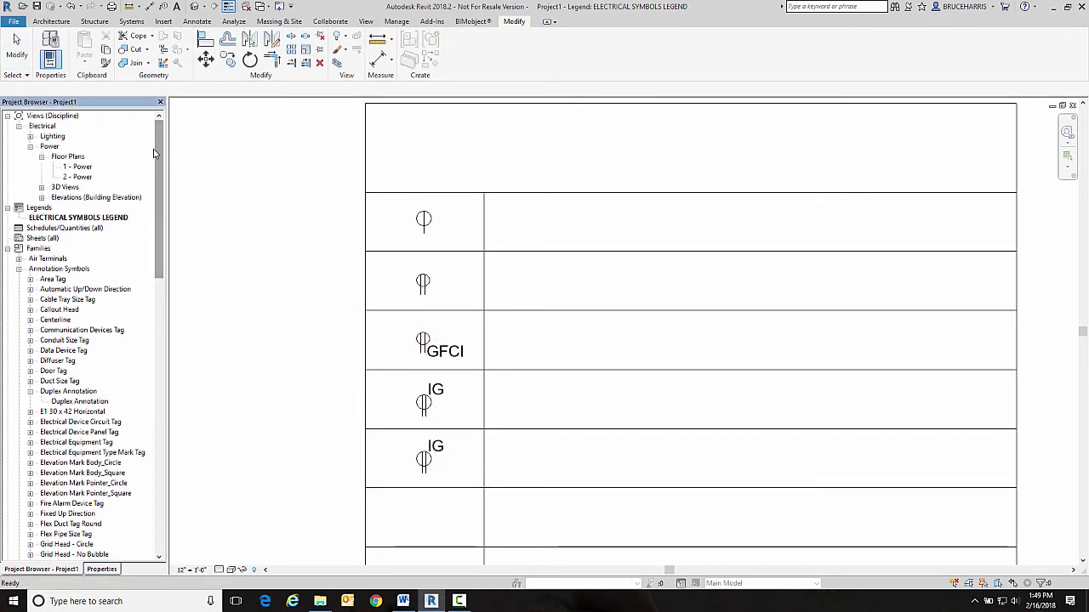
double_click(76, 168)
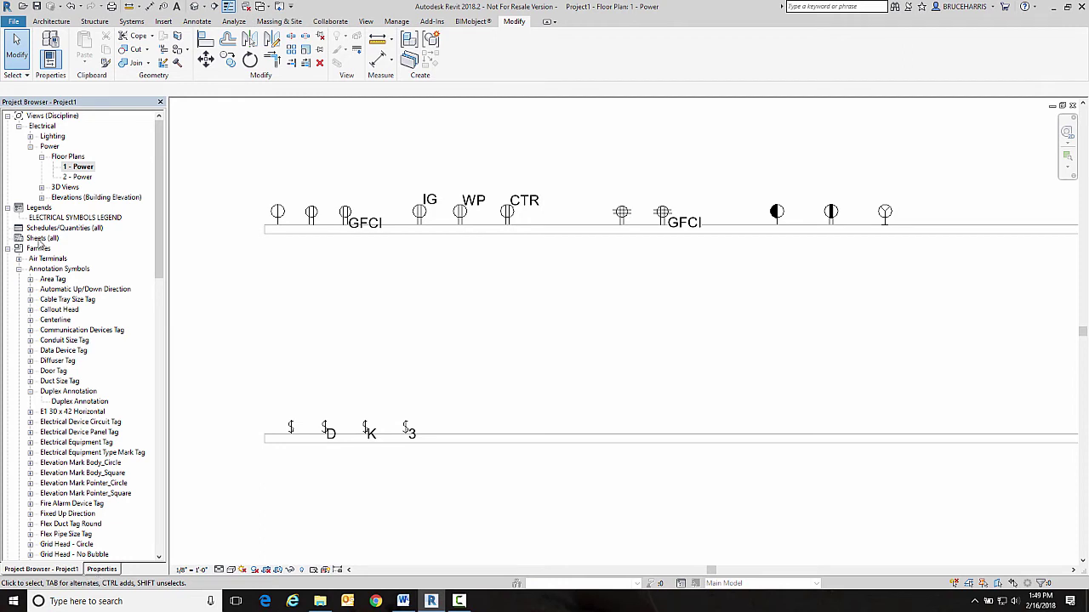
Step: Relabel the fifth-row IG symbol to WP, accepting the type-wide change to both rows
double_click(59, 219)
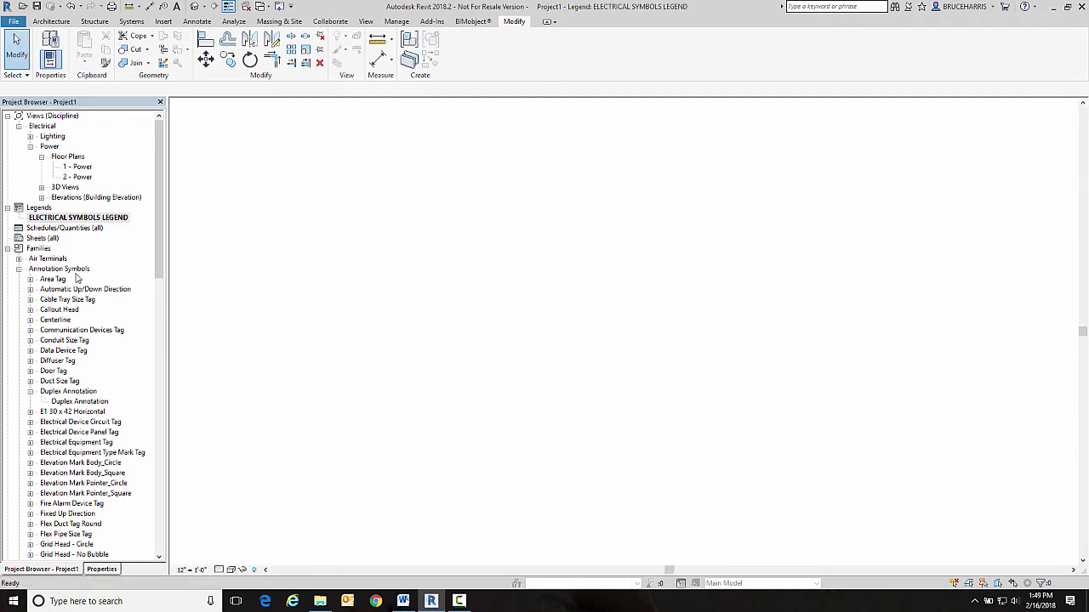
left_click(432, 447)
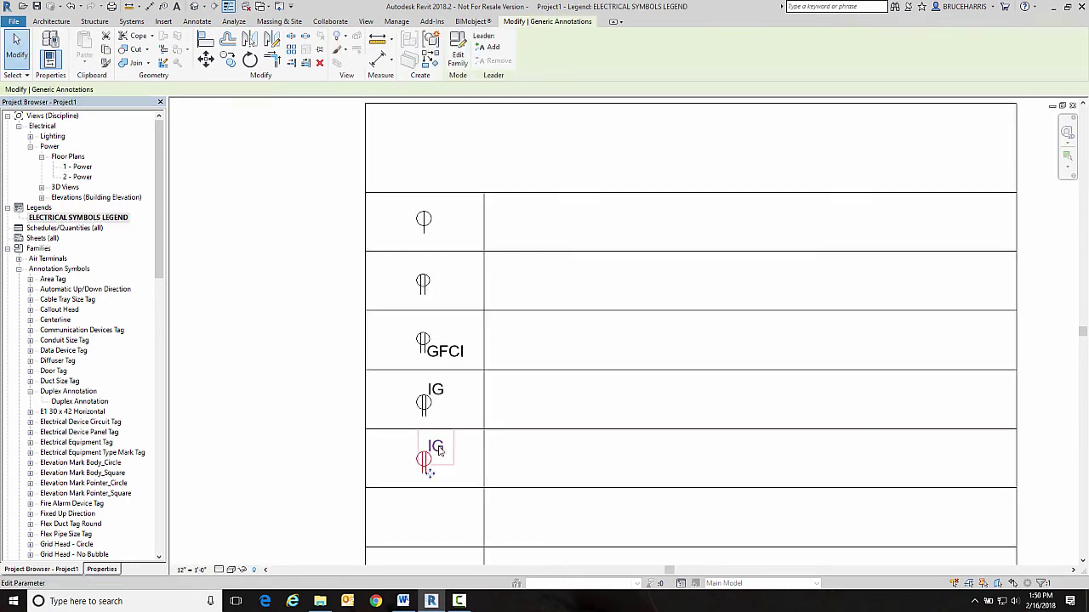
left_click(437, 447)
key("ctrl+c")
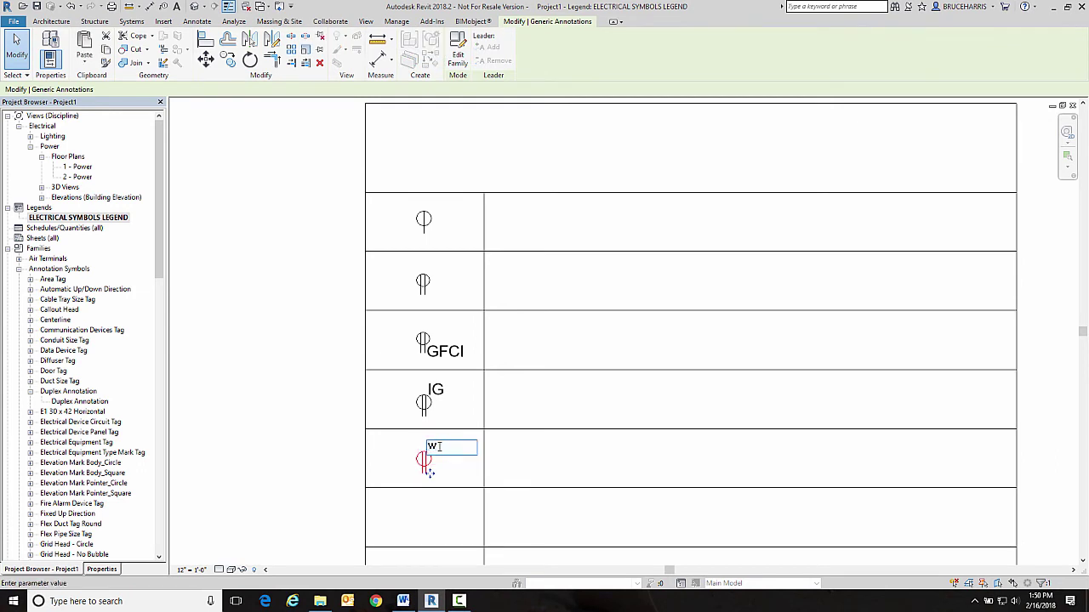
type("WP")
key("Return")
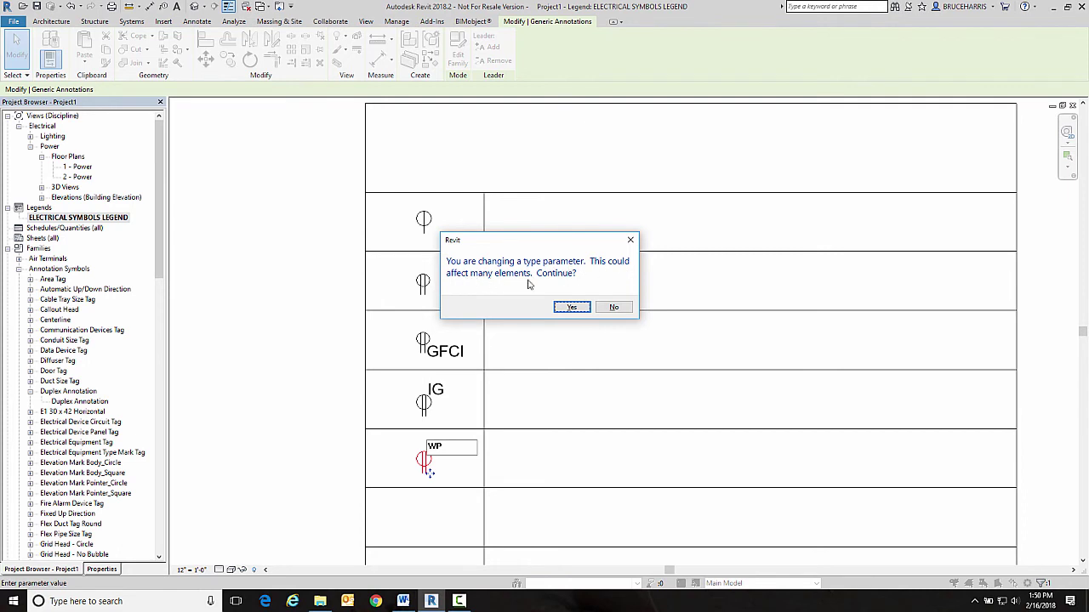
left_click(568, 308)
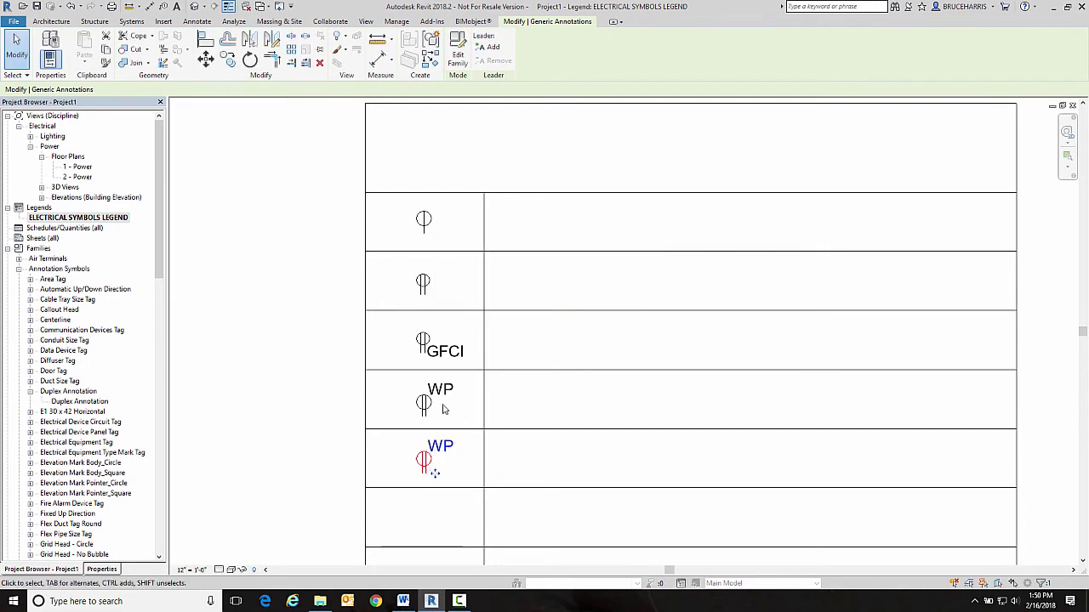
left_click(526, 395)
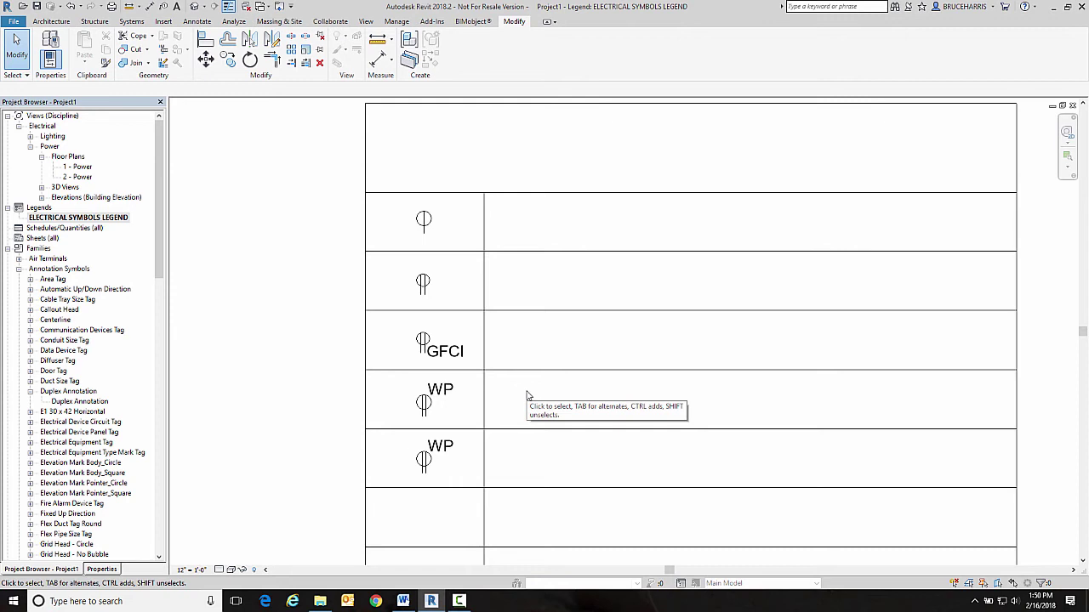
Step: Make the Receptacle Annotation 1 family's Label Annotation parameter an instance parameter
left_click(430, 408)
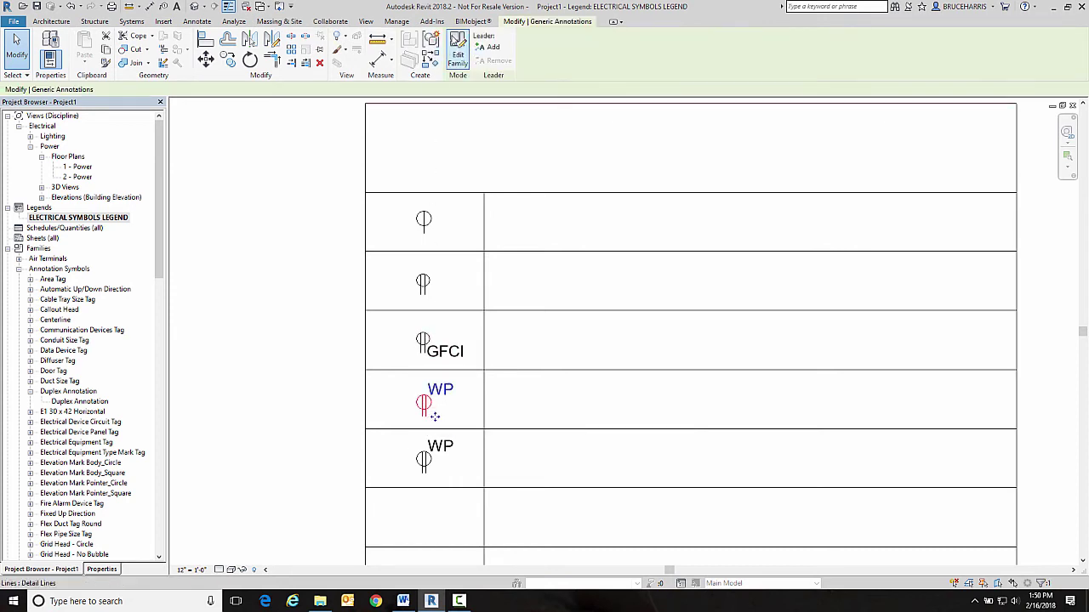
left_click(458, 49)
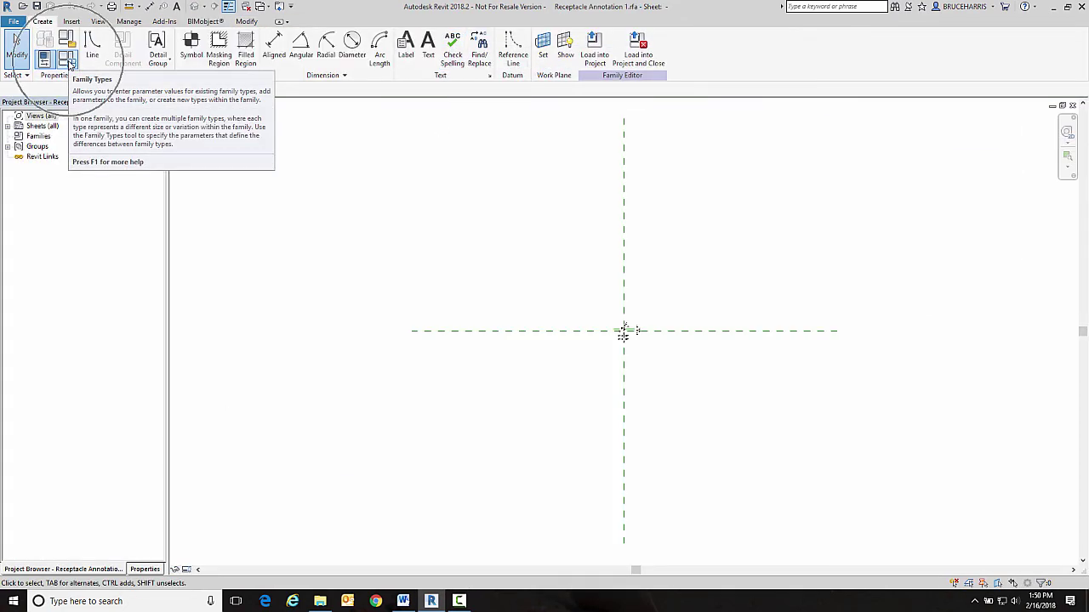
left_click(69, 65)
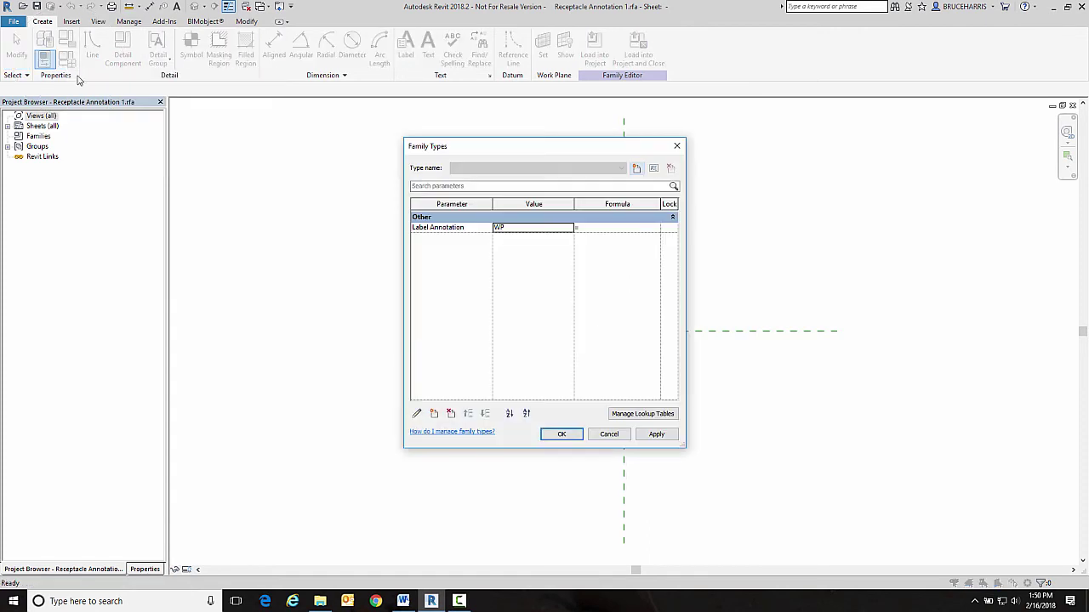
left_click(439, 230)
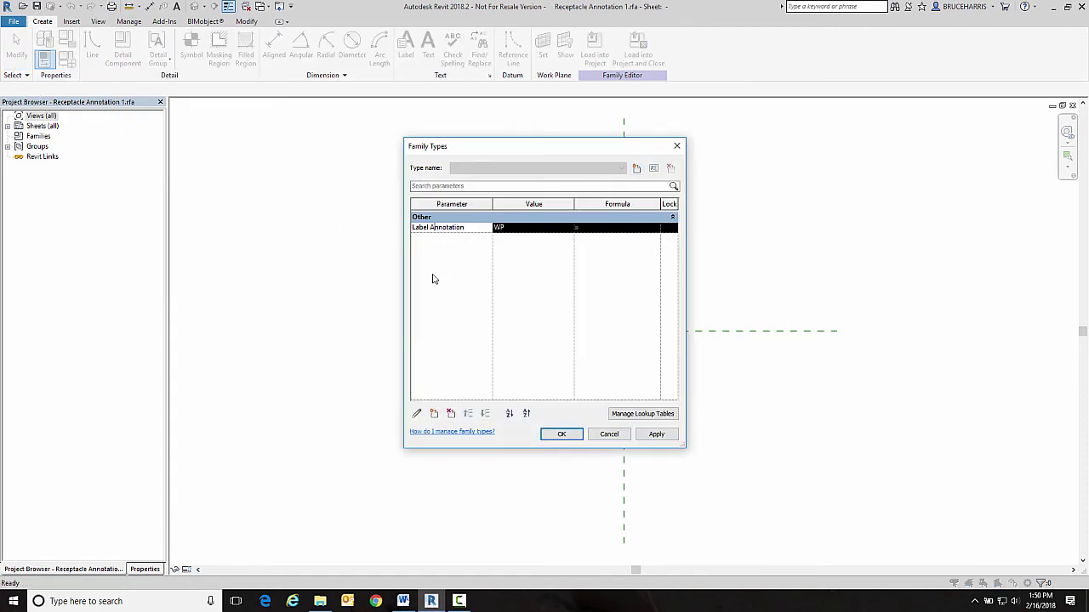
left_click(417, 414)
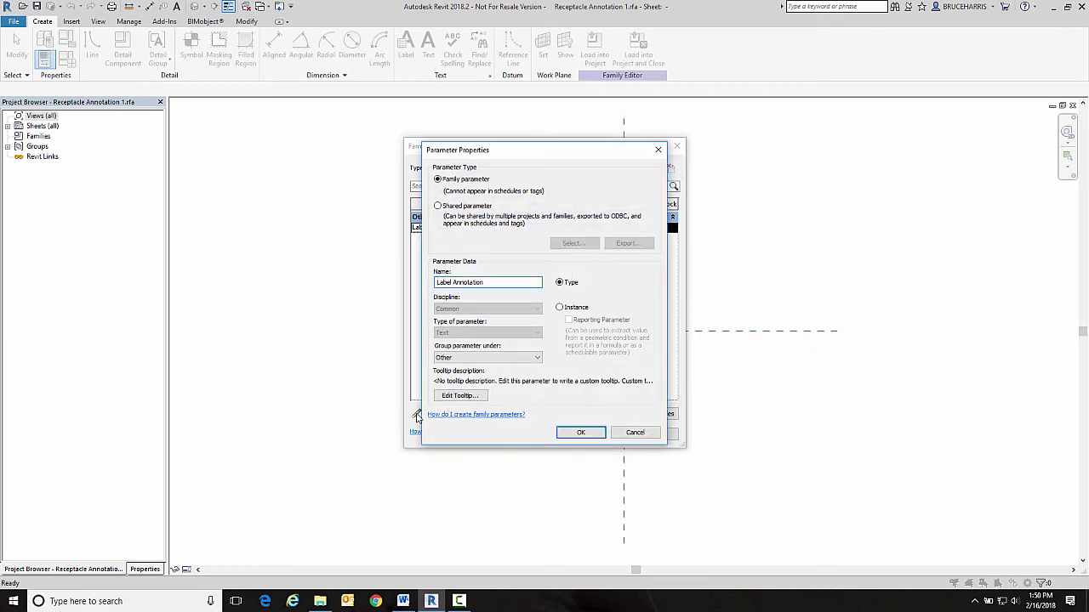
left_click(560, 308)
left_click(580, 432)
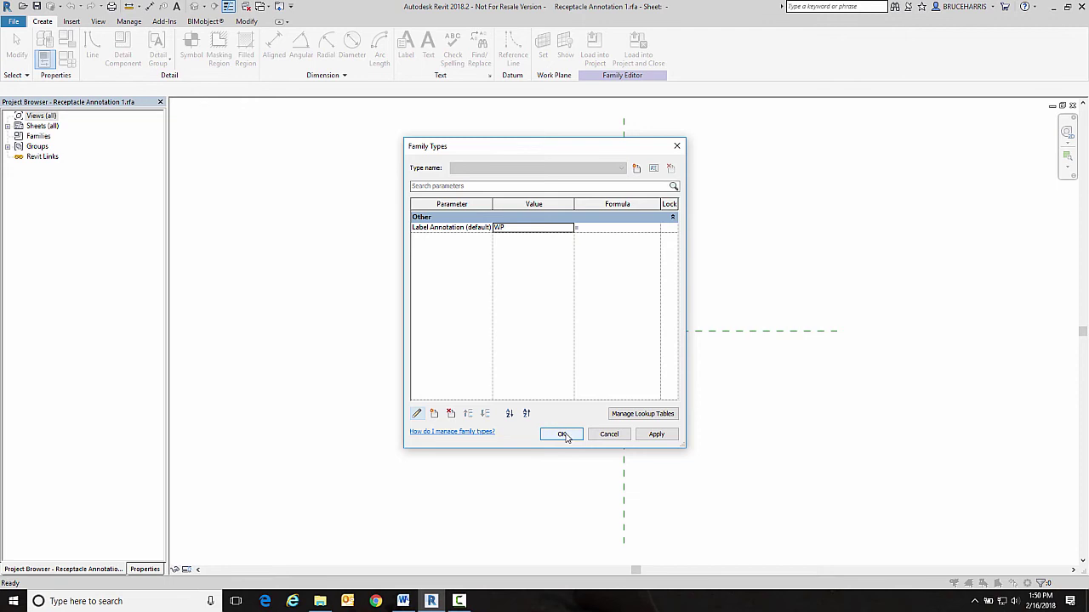
left_click(563, 434)
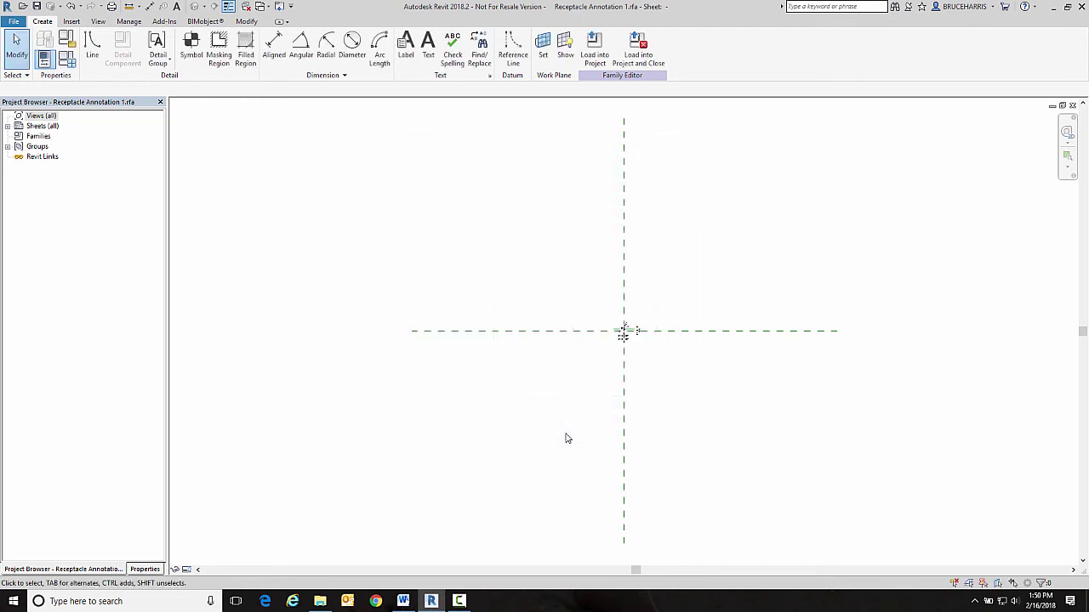
Step: Load the family into Project1 and close it without saving
left_click(638, 47)
left_click(508, 384)
left_click(565, 306)
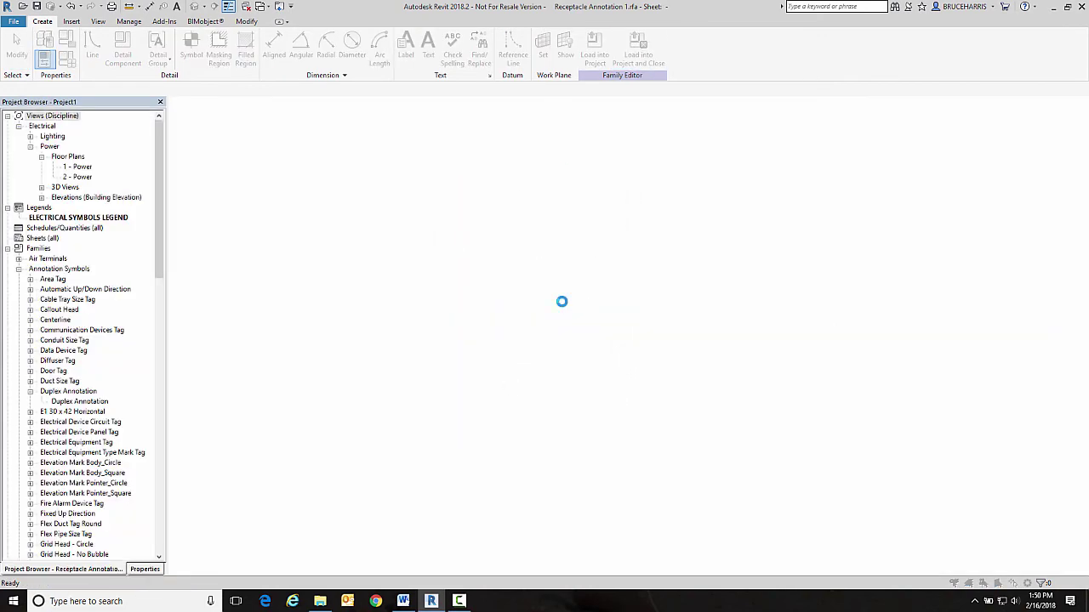
Step: Overwrite the existing family version, then relabel the fourth-row WP symbol to IG
left_click(512, 274)
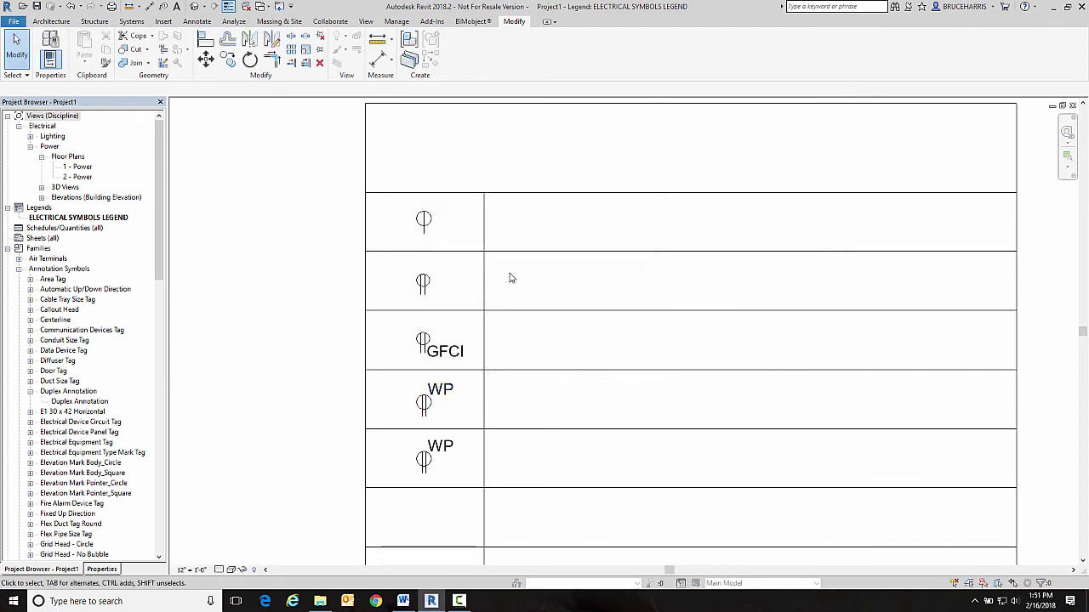
left_click(456, 391)
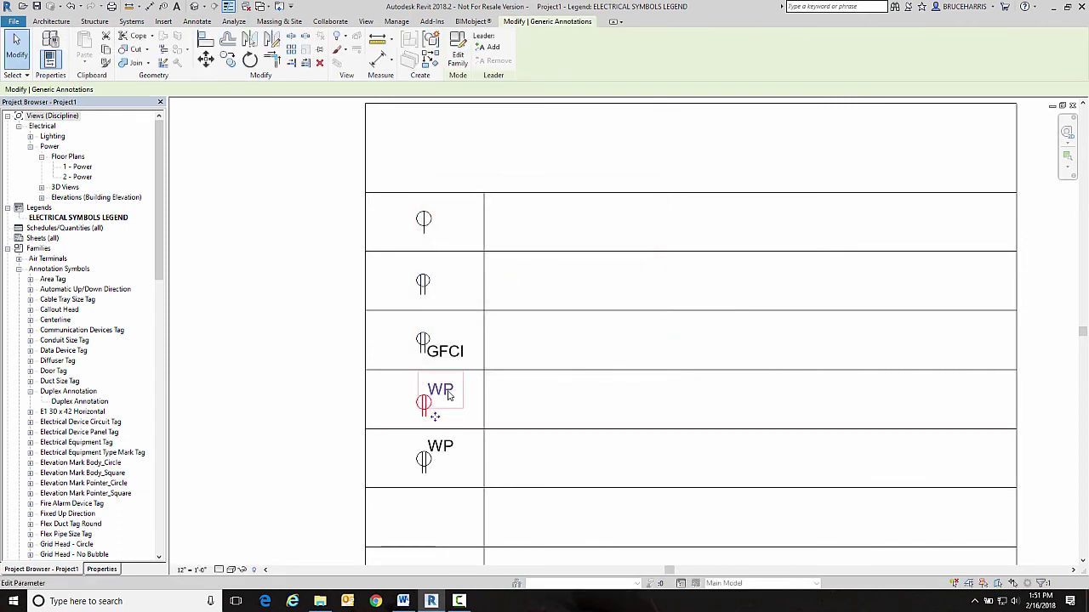
left_click(451, 392)
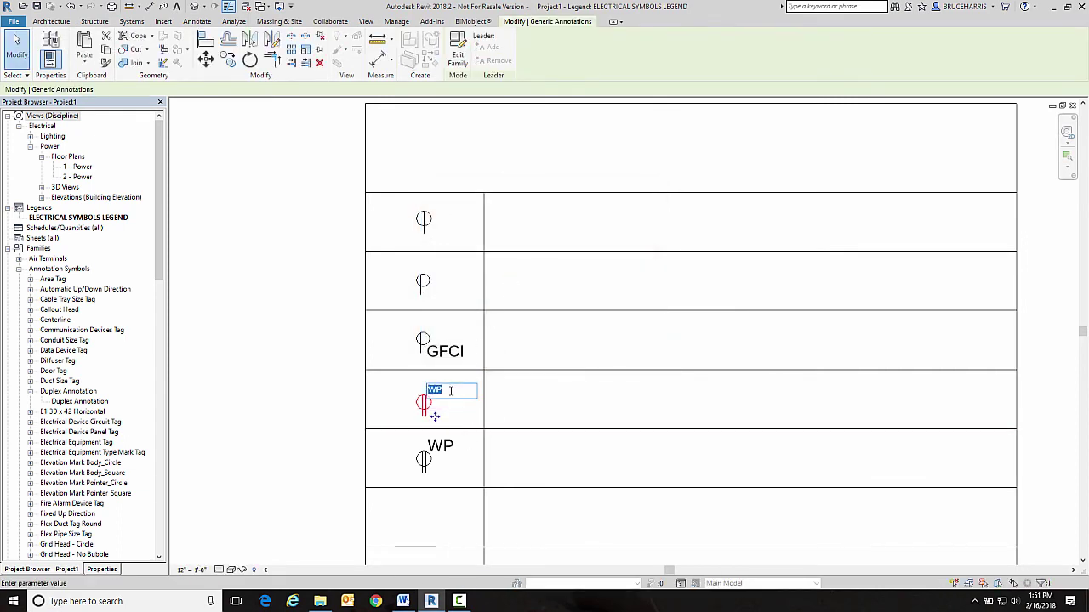
type("IG")
key("Return")
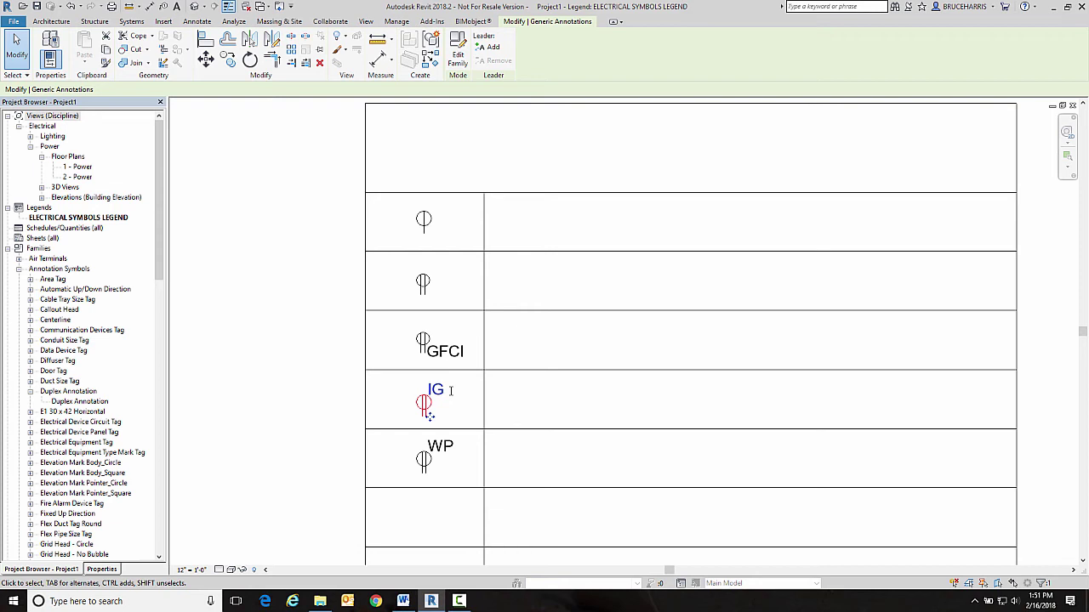
Step: Change the lower single pole switch symbol's label to 3
scroll(451, 391, "down", 3)
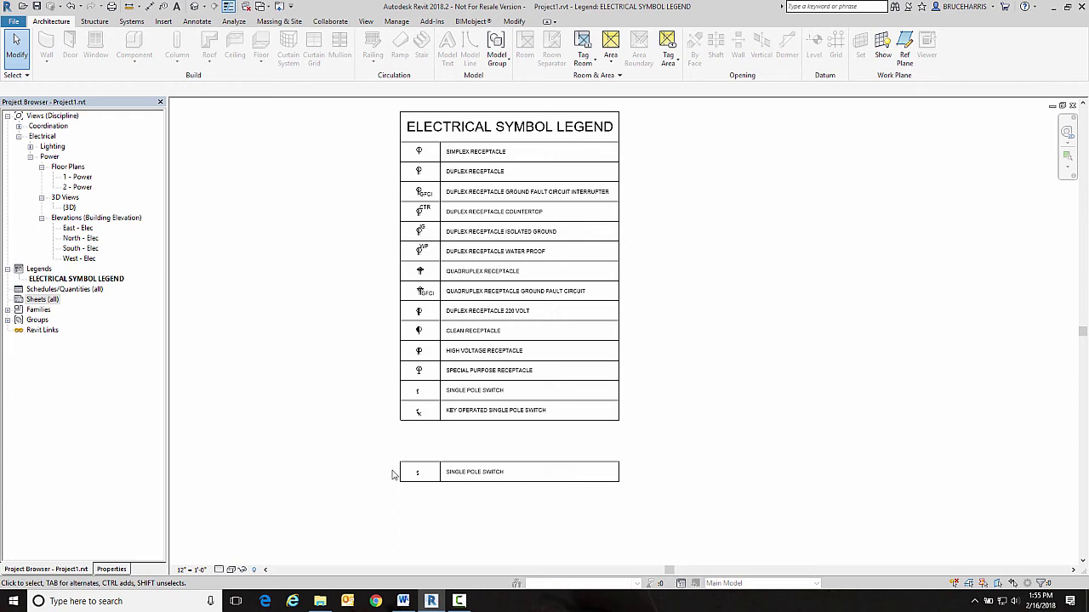
scroll(394, 459, "up", 2)
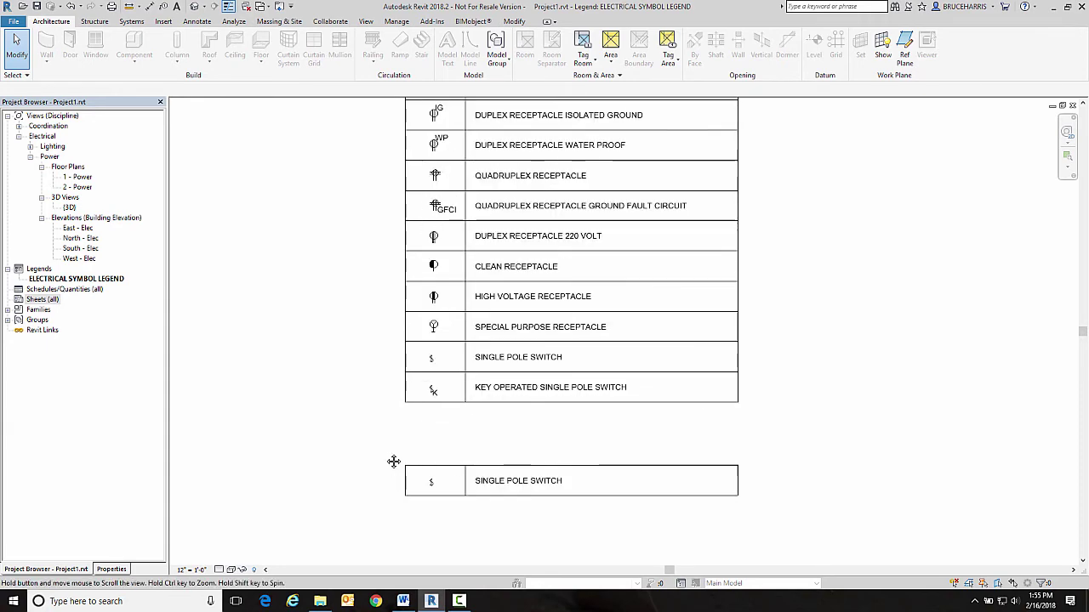
middle_click_drag(388, 454, 375, 416)
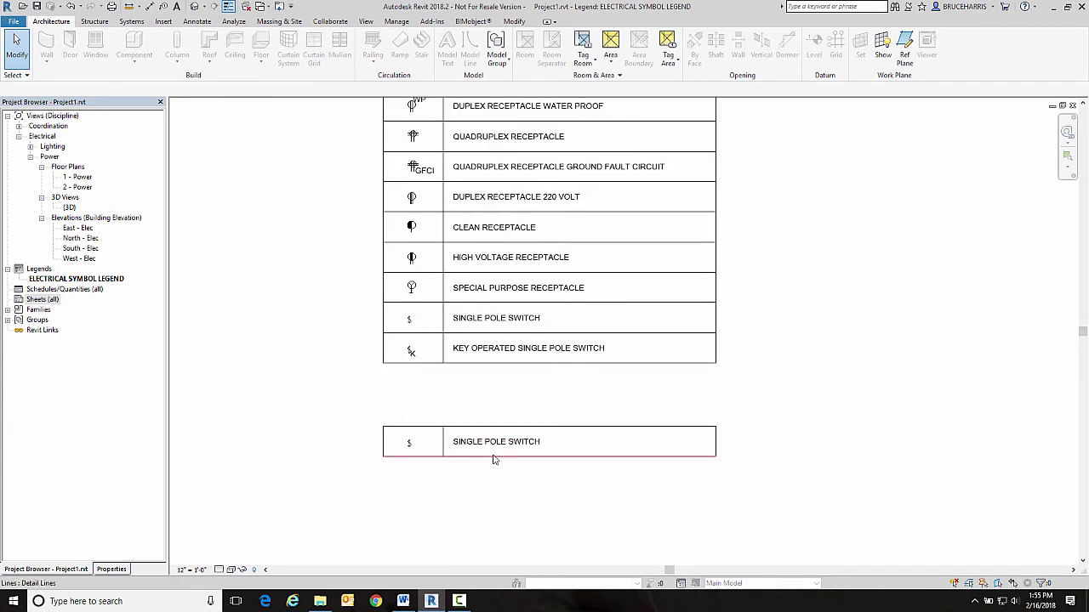
left_click(411, 449)
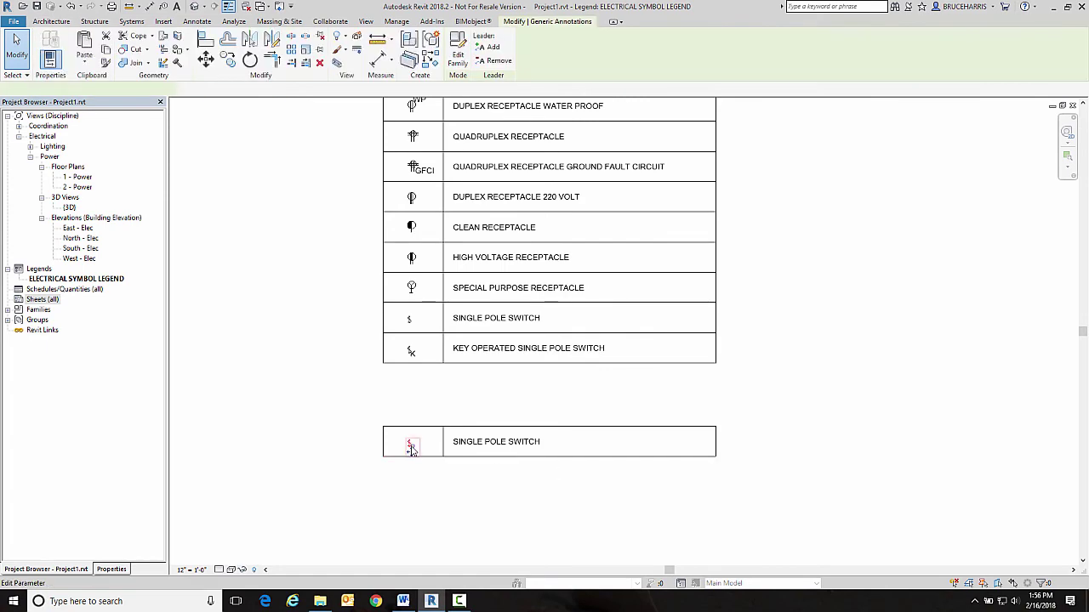
scroll(412, 453, "up", 5)
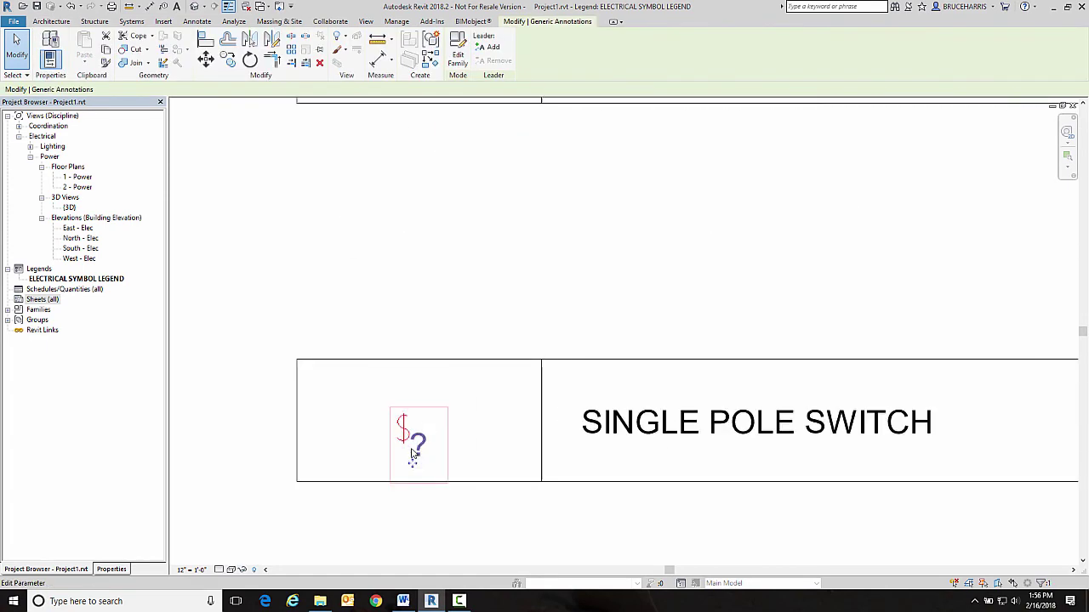
left_click(422, 444)
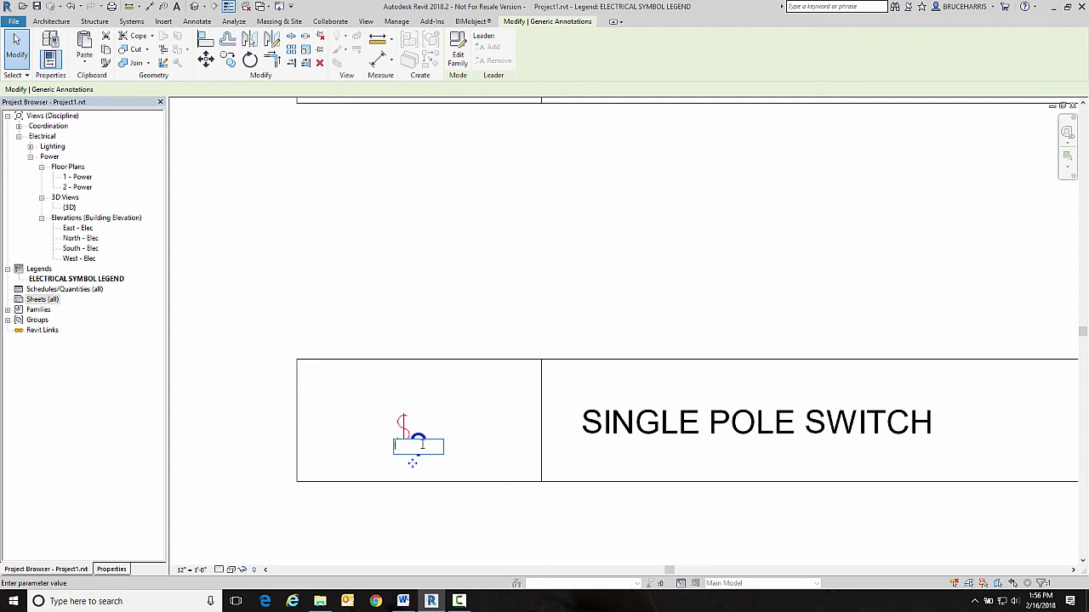
key("Return")
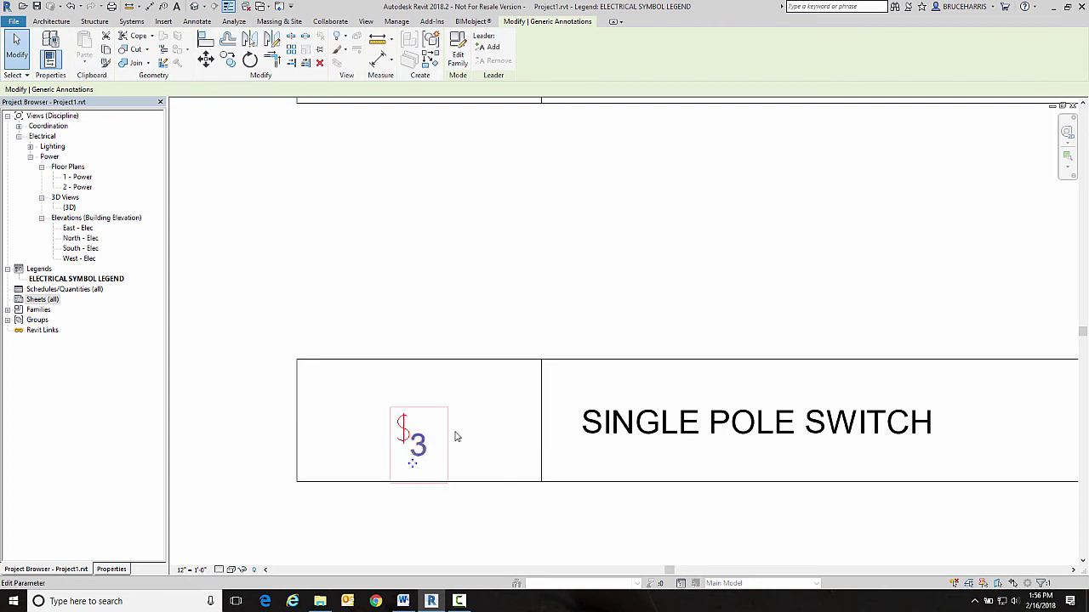
Step: Edit the text note so SINGLE POLE SWITCH reads 3-WAY SWITCH
double_click(693, 429)
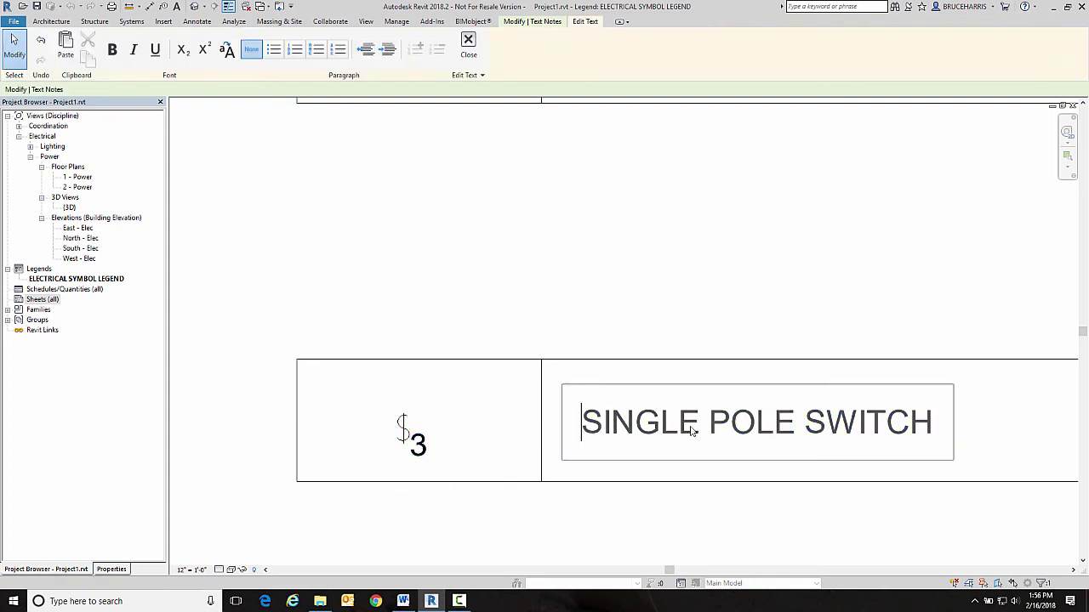
left_click_drag(795, 422, 586, 430)
type("3")
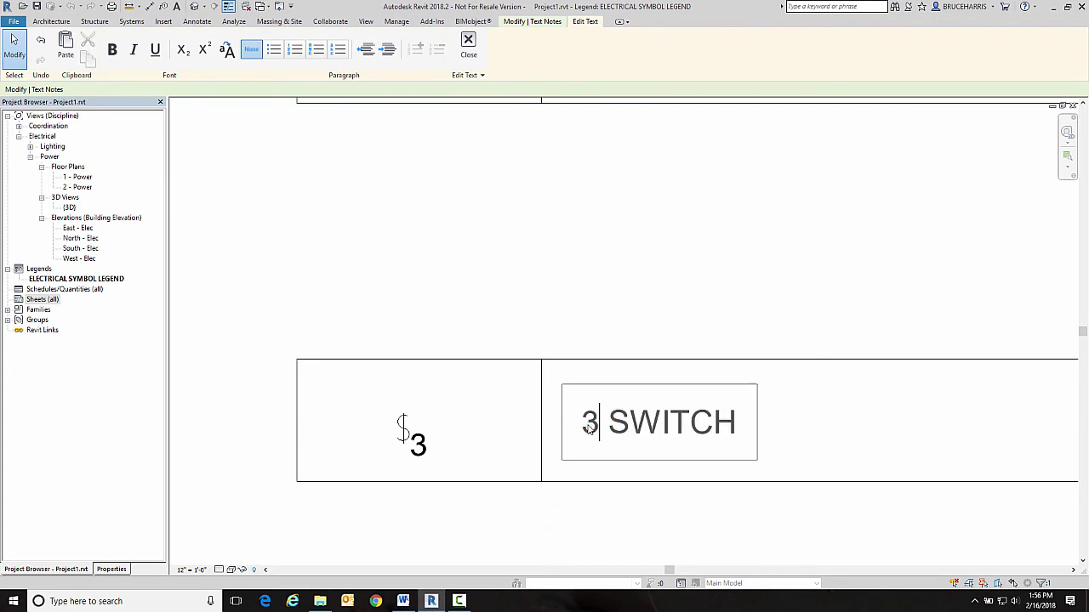
type("-WAY")
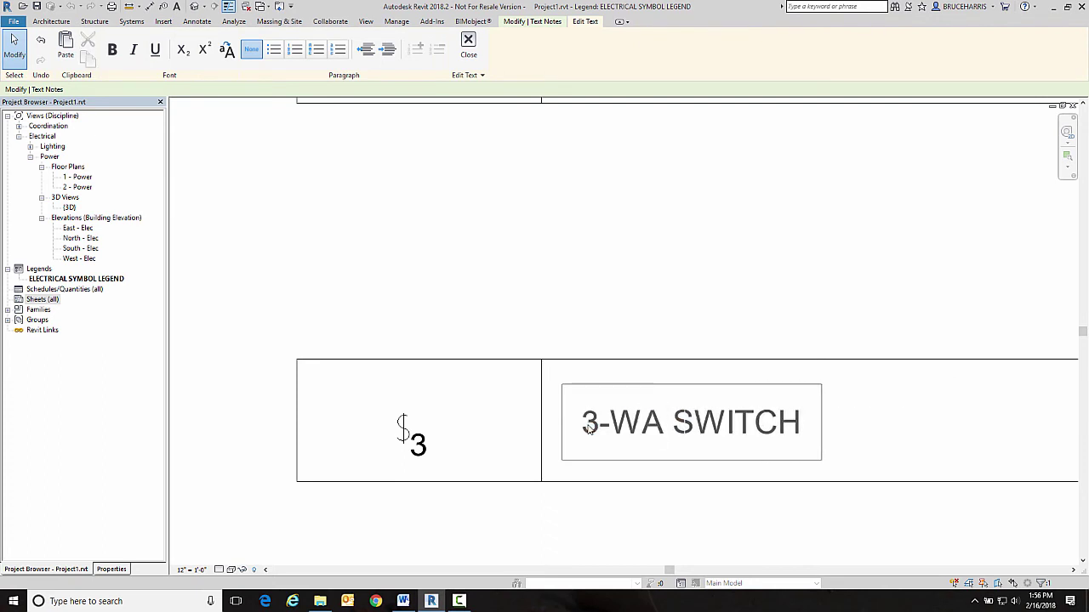
key("Return")
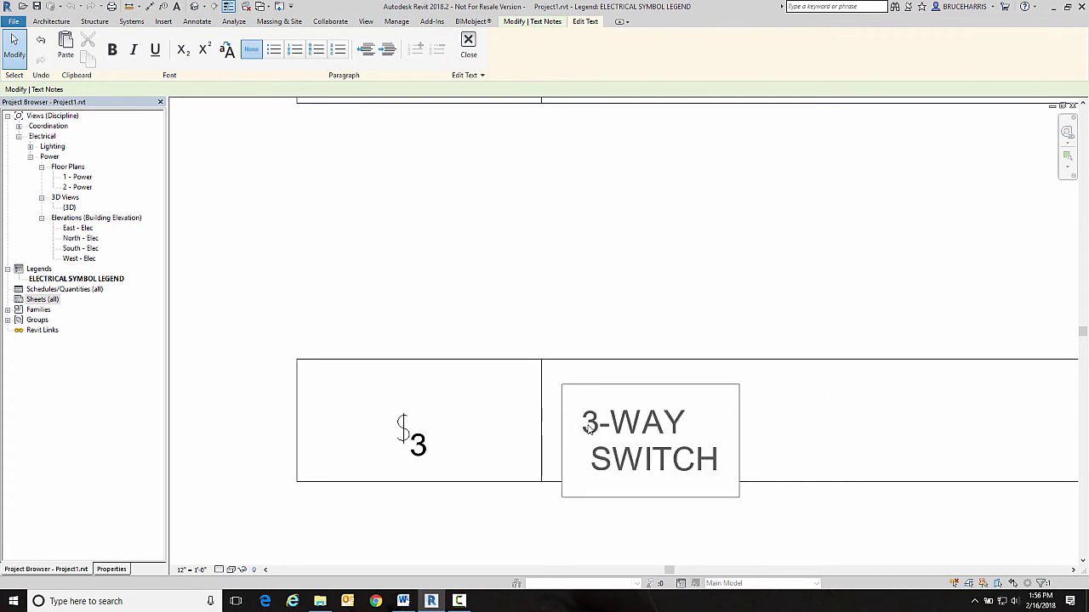
key("BackSpace")
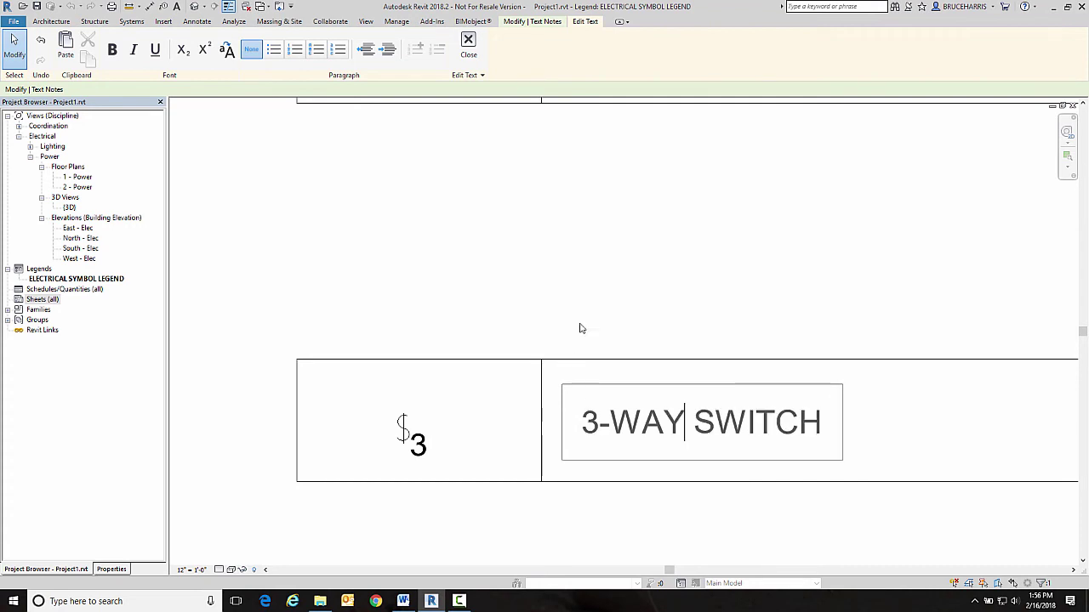
left_click(589, 278)
scroll(566, 304, "down", 3)
Step: Group all elements of the 3-WAY SWITCH row into a detail group
middle_click_drag(567, 303, 425, 332)
left_click(332, 318)
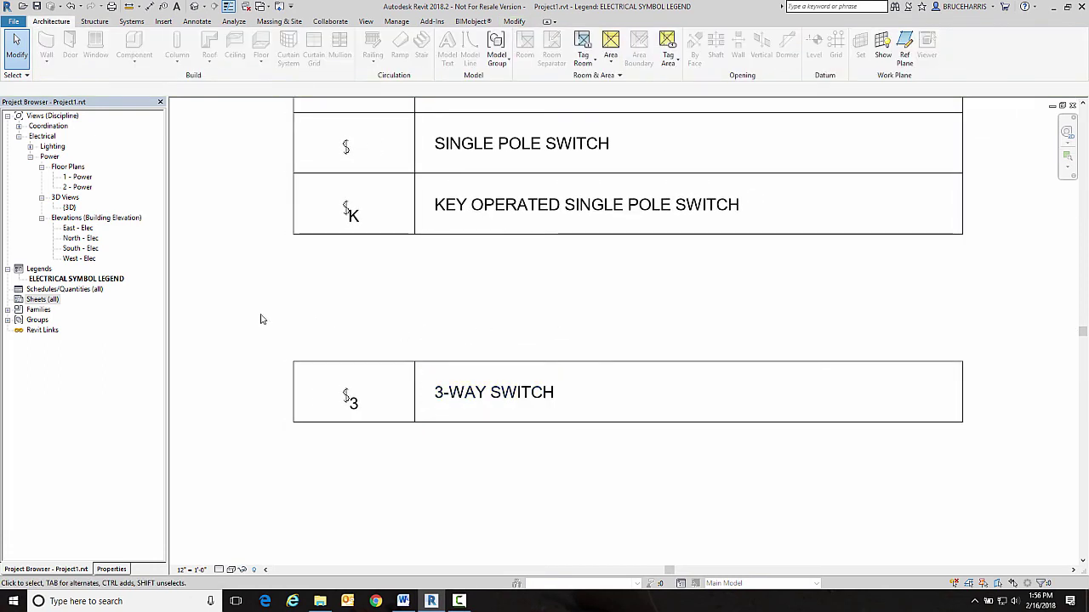
left_click_drag(261, 315, 1000, 474)
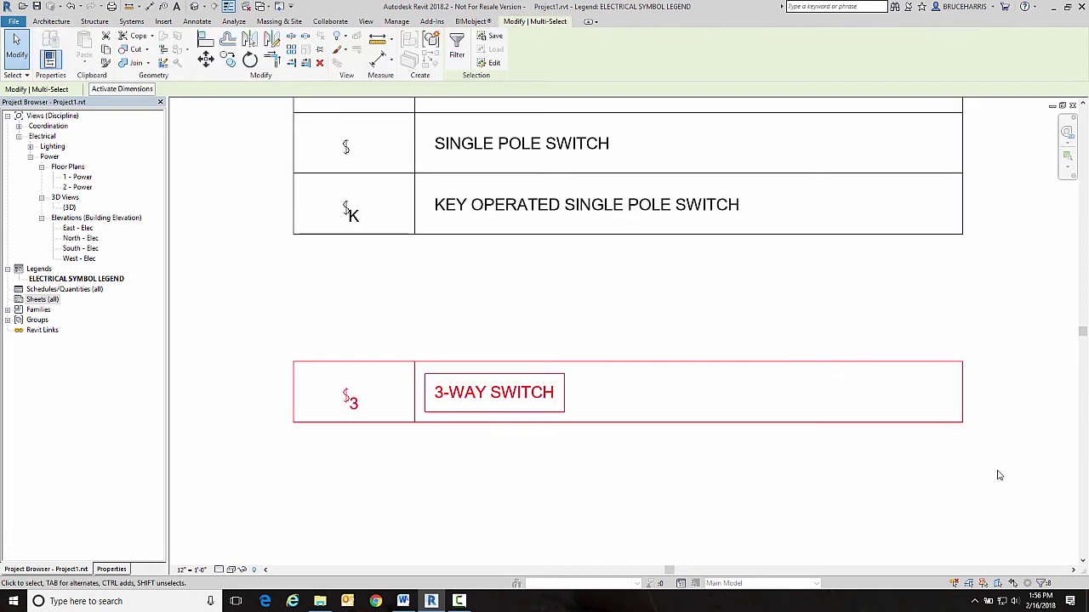
left_click(432, 40)
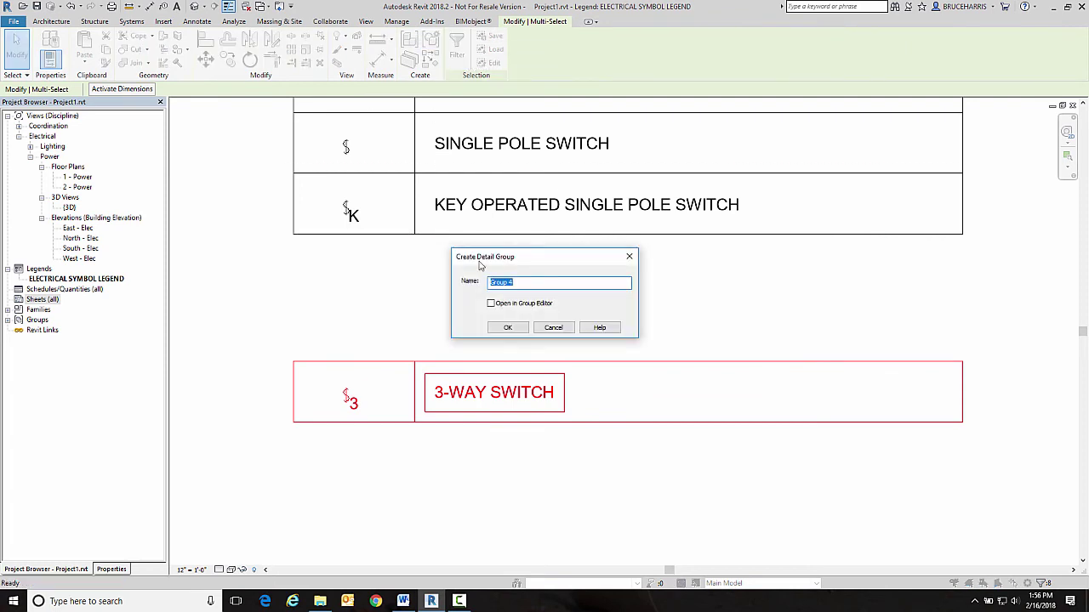
left_click(509, 329)
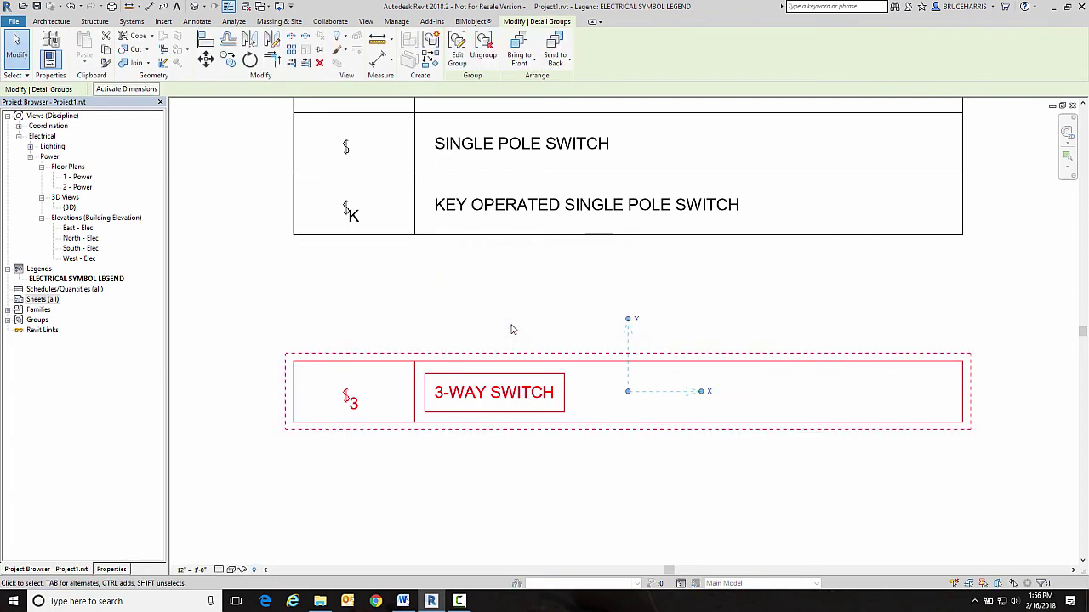
left_click(358, 305)
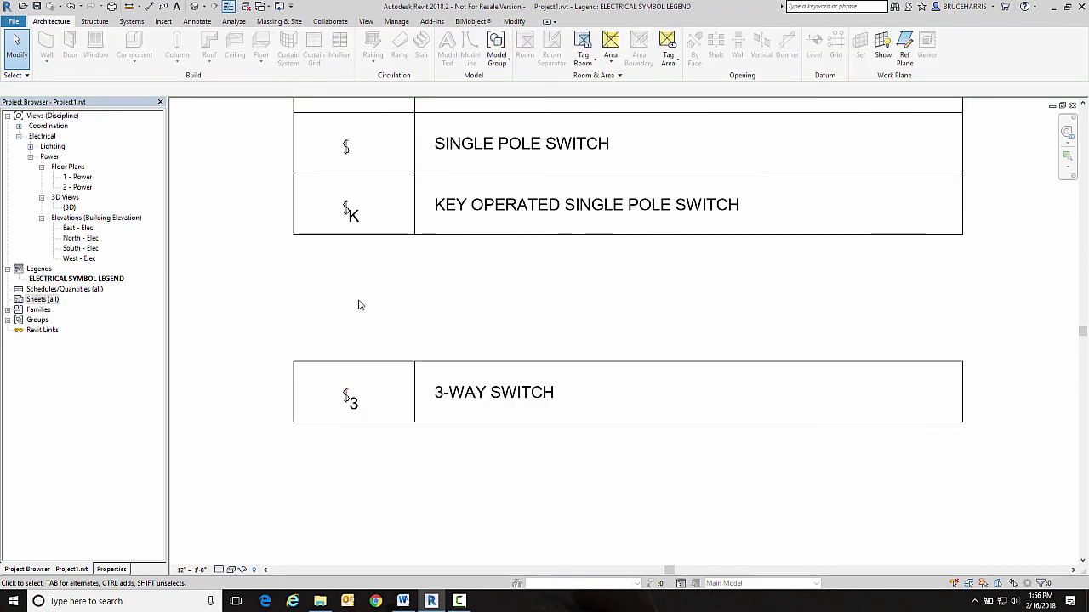
Step: Move the 3-WAY SWITCH group with MV directly beneath the KEY OPERATED row
left_click(321, 368)
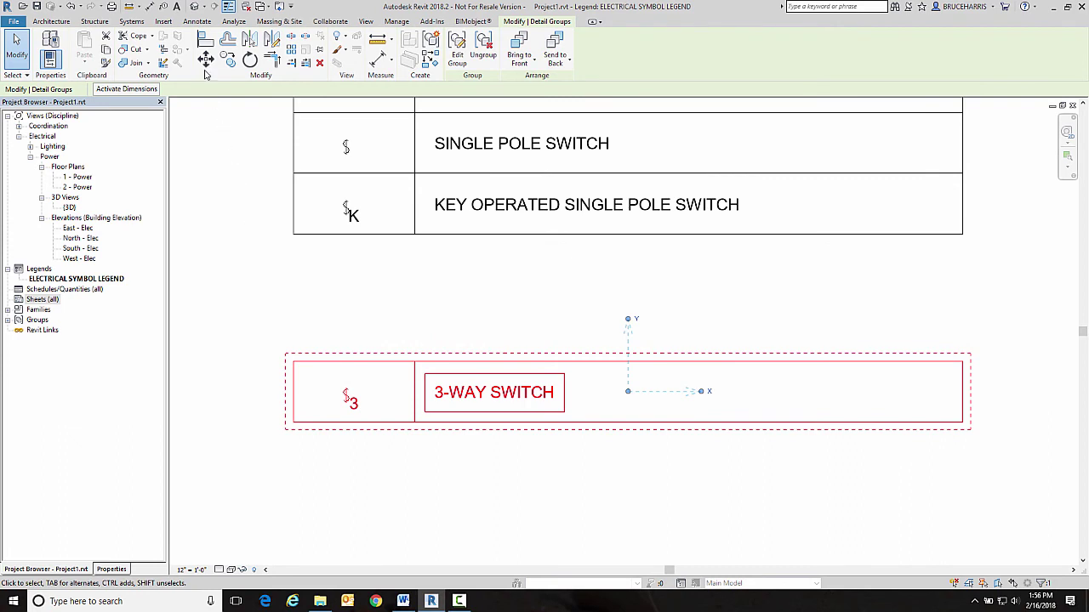
key("m")
key("v")
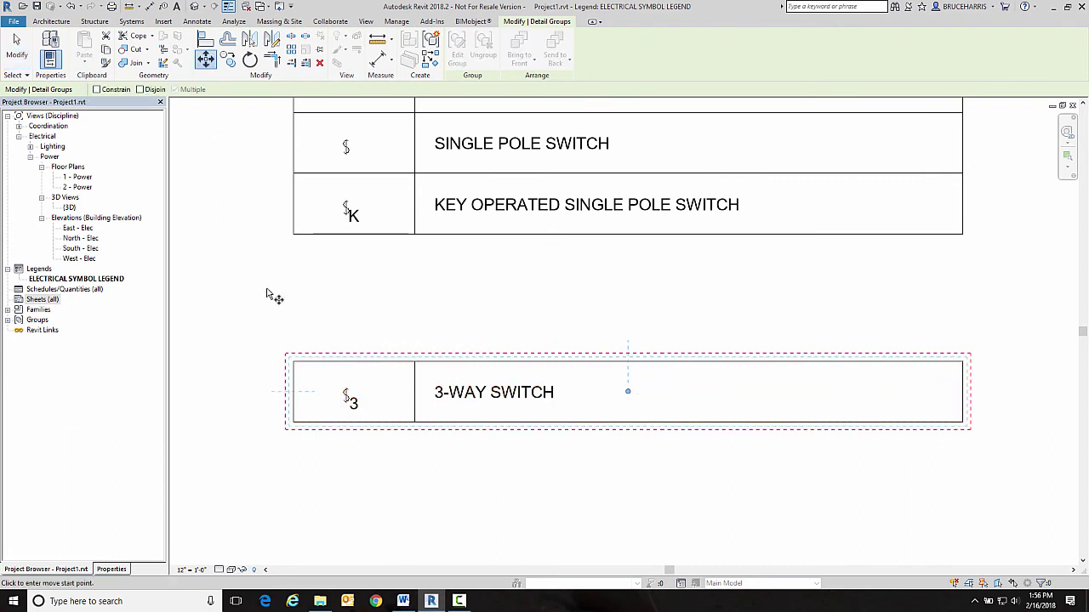
left_click(293, 362)
left_click(293, 235)
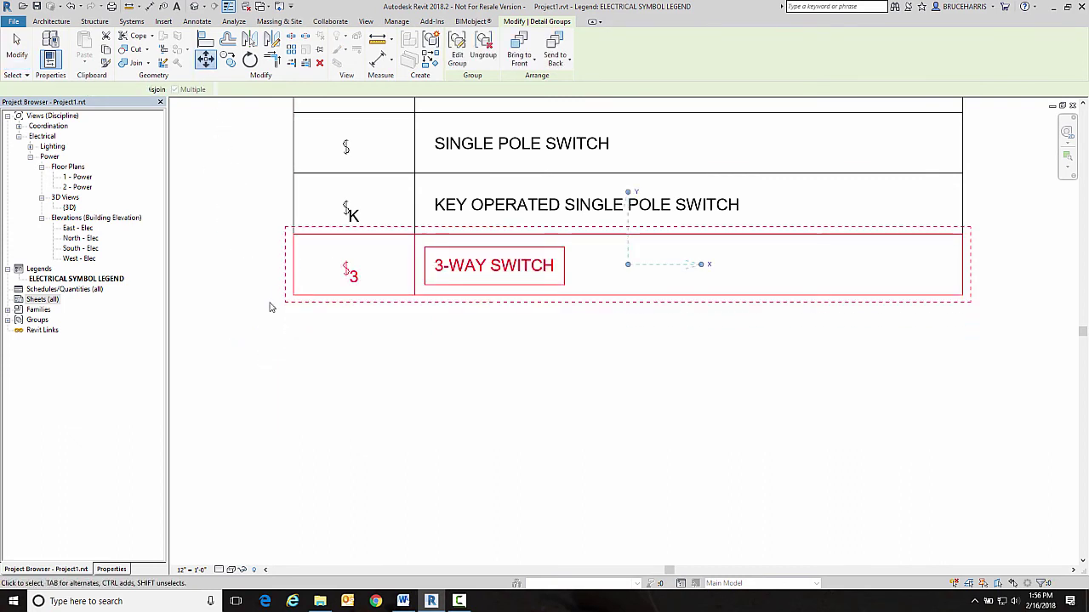
left_click(253, 334)
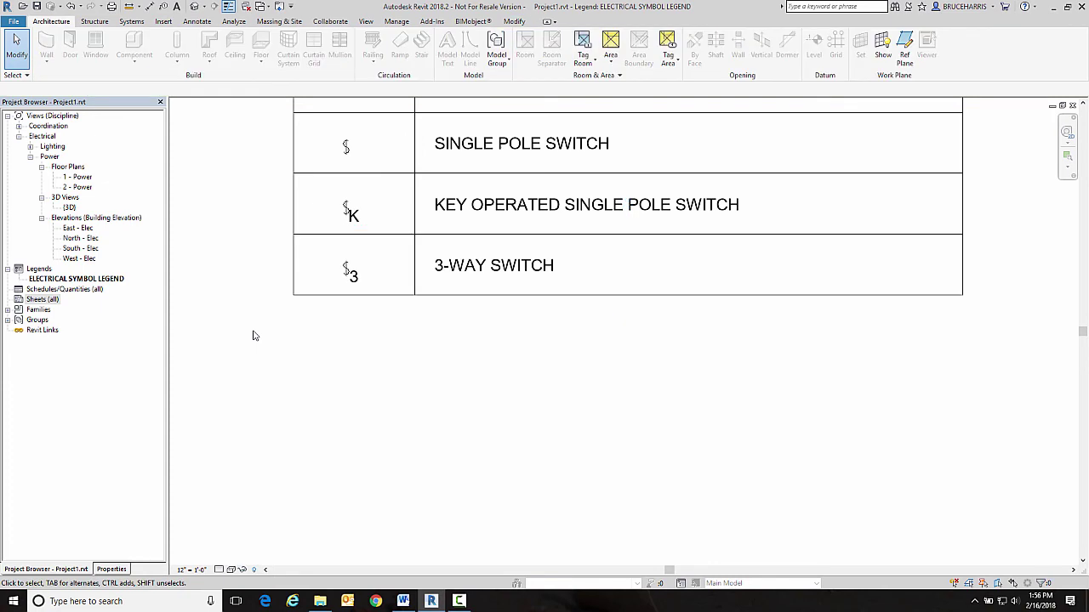
Step: Move the KEY OPERATED SINGLE POLE SWITCH row just below 3-WAY SWITCH
scroll(253, 335, "down", 5)
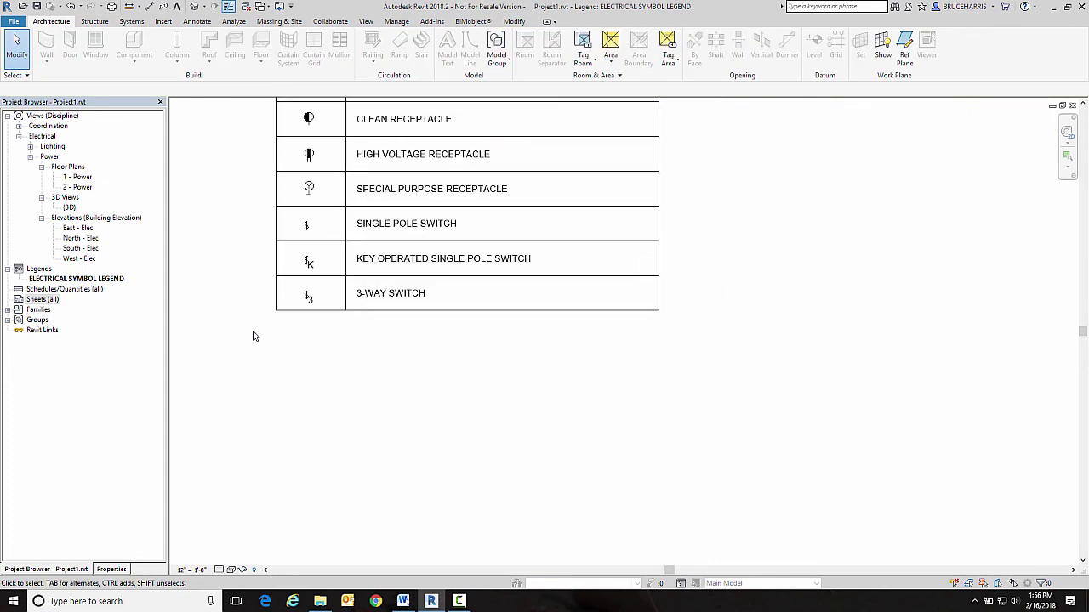
middle_click_drag(253, 335, 277, 358)
scroll(280, 315, "down", 2)
scroll(277, 365, "up", 2)
scroll(277, 364, "down", 1)
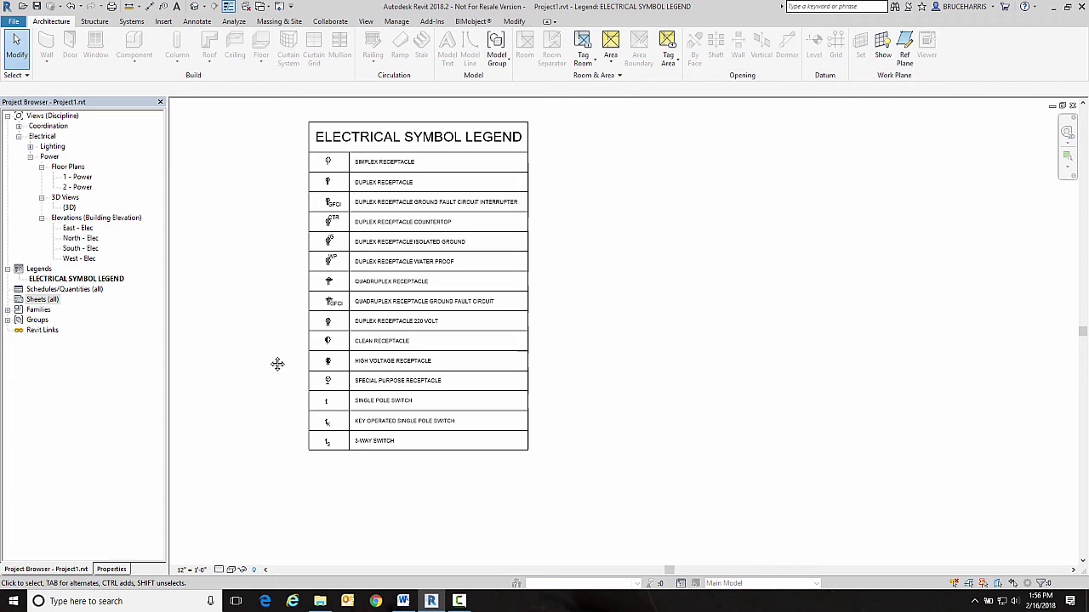
left_click(312, 425)
left_click_drag(311, 424, 285, 501)
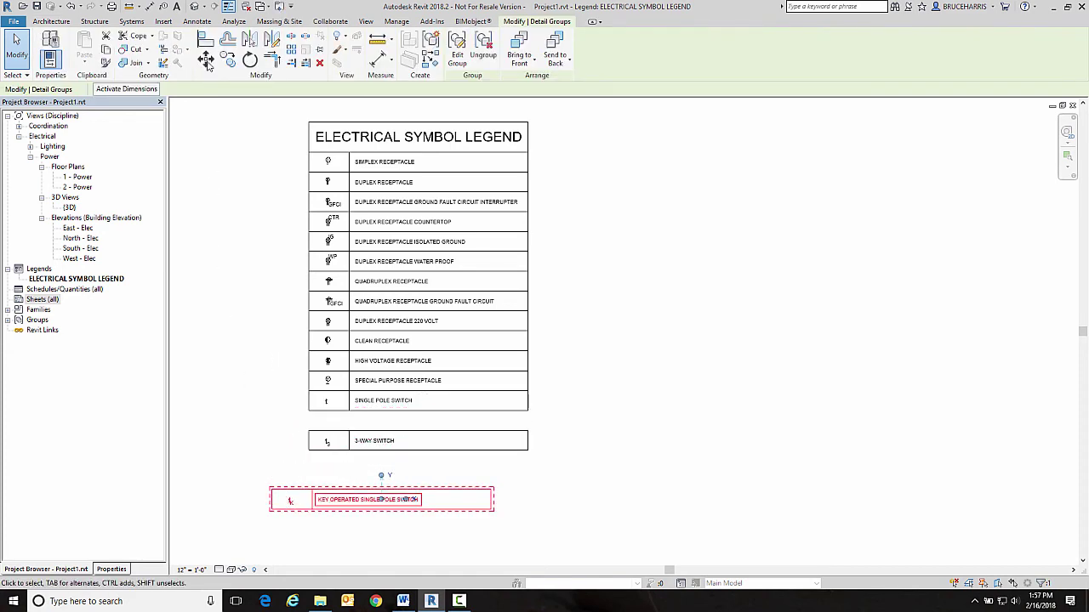
key("m")
key("v")
left_click(277, 494)
left_click(303, 454)
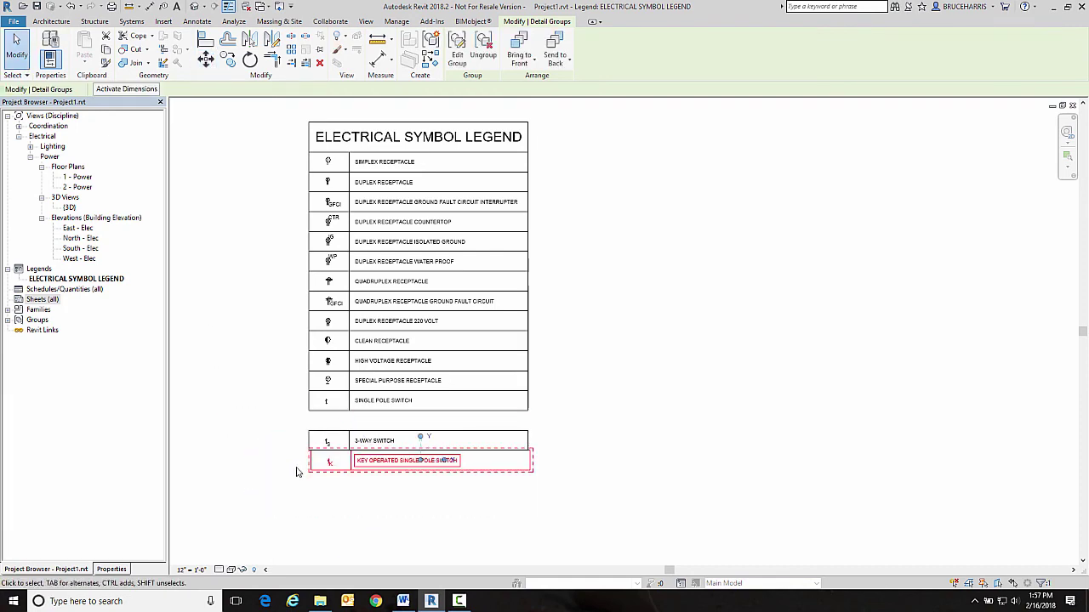
Step: Align the key operated switch row with the table's left edge
scroll(297, 466, "up", 3)
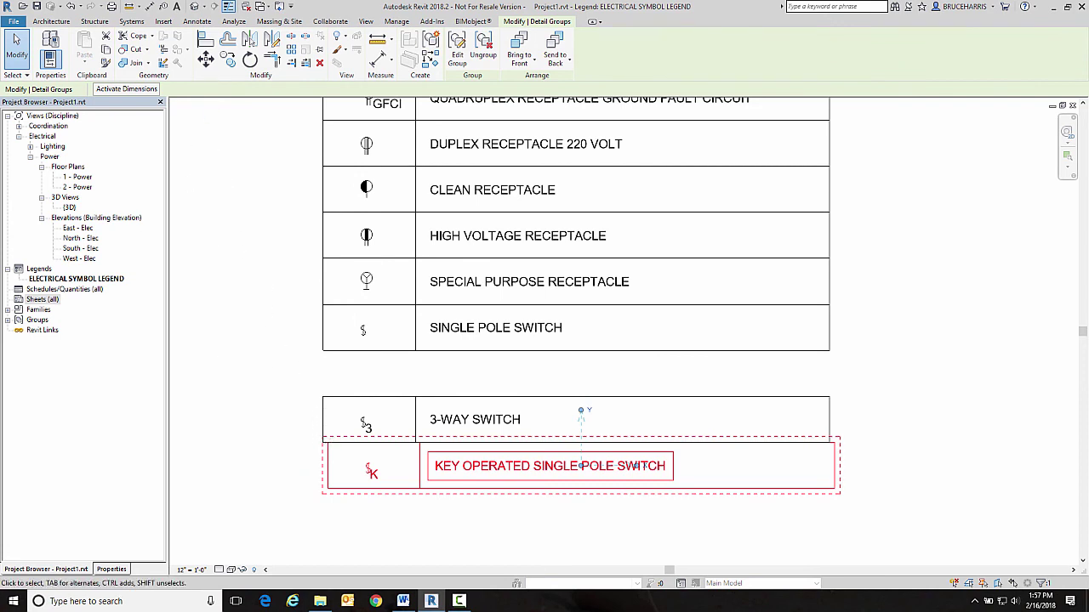
left_click(205, 59)
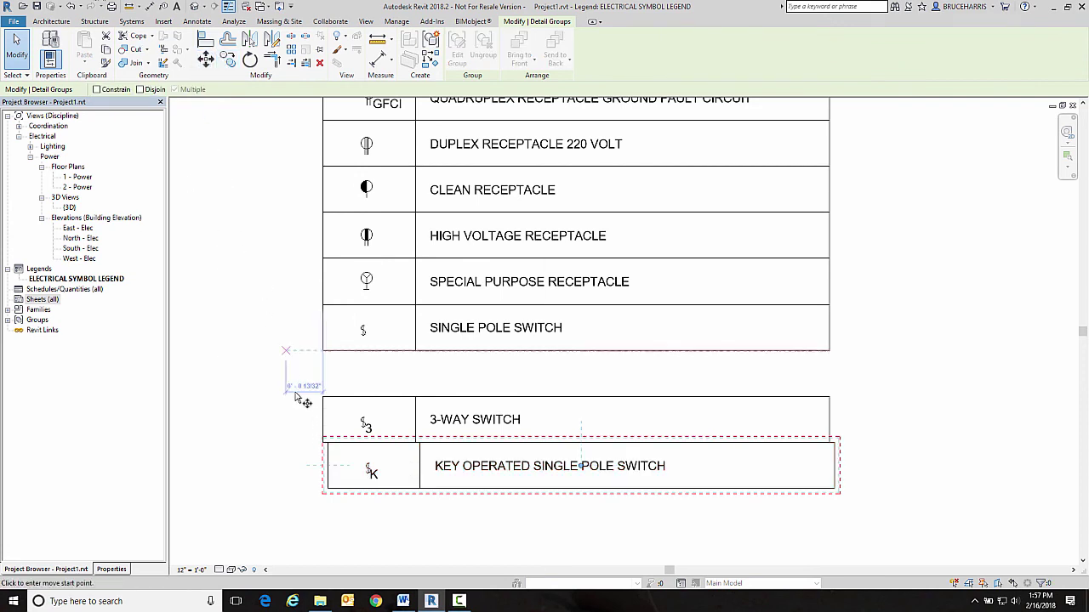
left_click(327, 442)
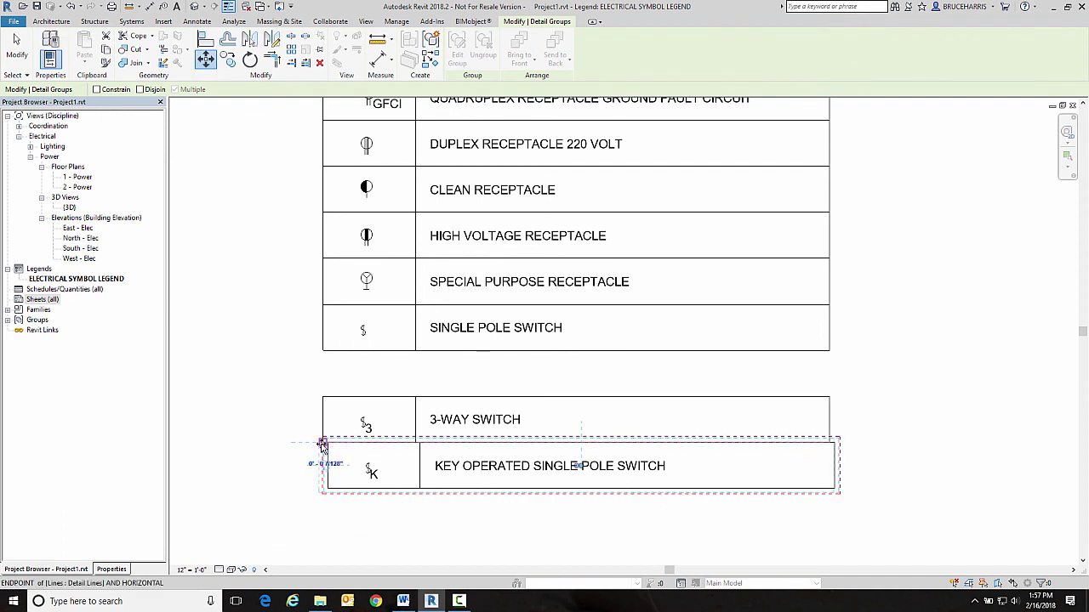
left_click(323, 443)
Step: Move the 3-WAY and key operated rows up to close the gap under SINGLE POLE SWITCH
left_click_drag(296, 365, 838, 501)
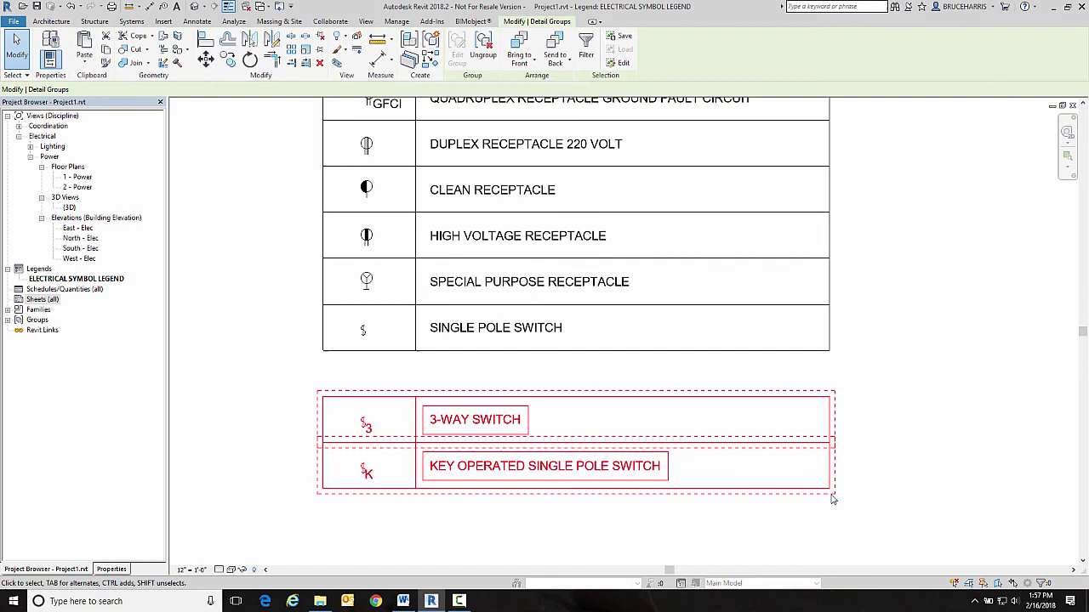
left_click(206, 59)
left_click(323, 396)
left_click(323, 352)
left_click(267, 381)
scroll(267, 380, "down", 4)
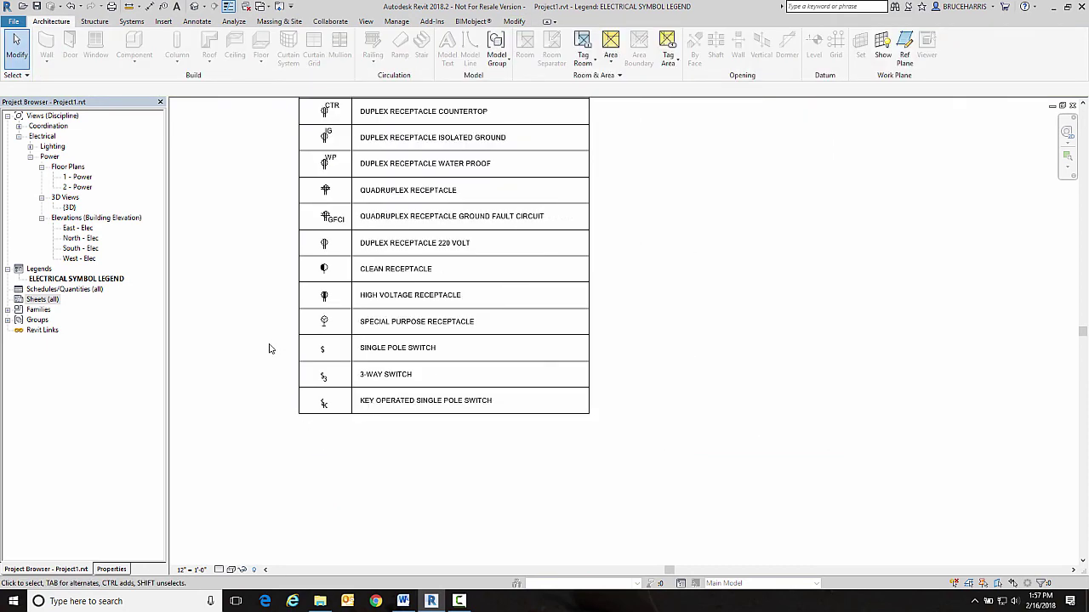
scroll(278, 446, "down", 1)
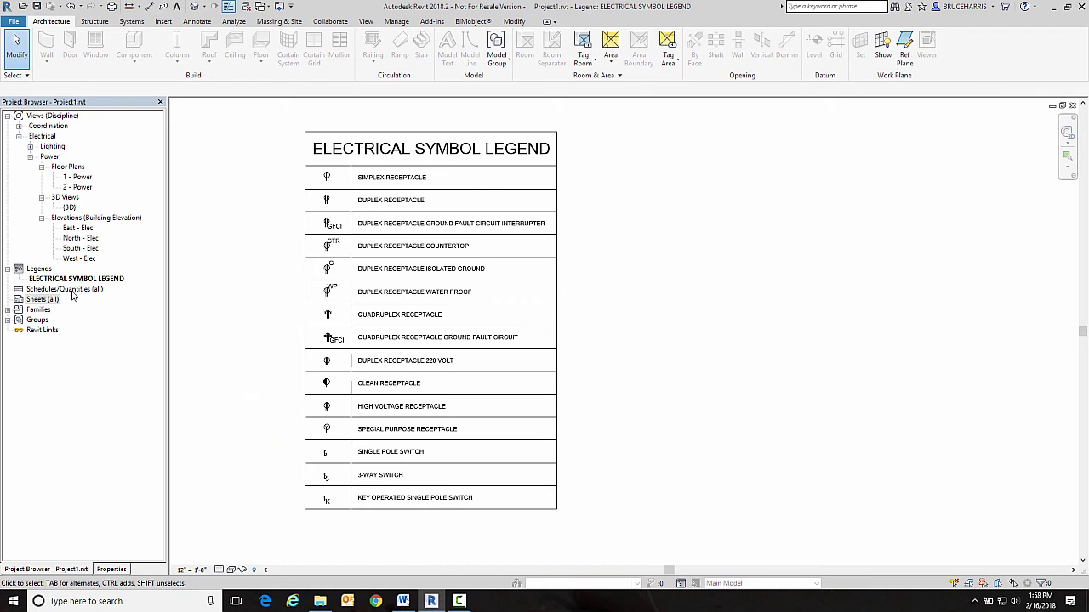
Step: Create sheet A103 with the TPM NO KEY title block and place the legend at its upper left
left_click(38, 301)
right_click(38, 302)
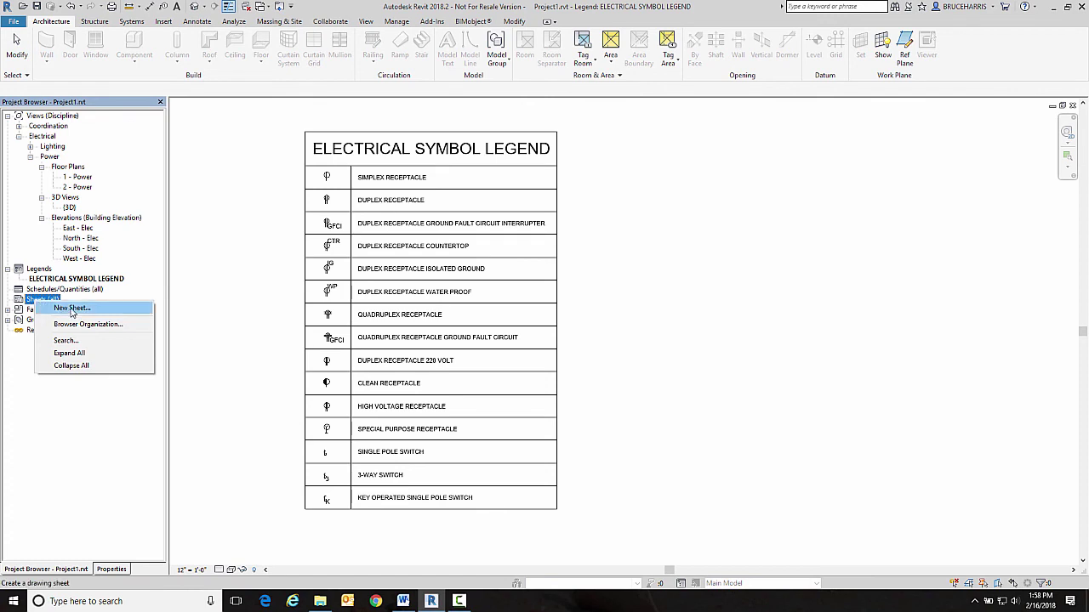
left_click(71, 309)
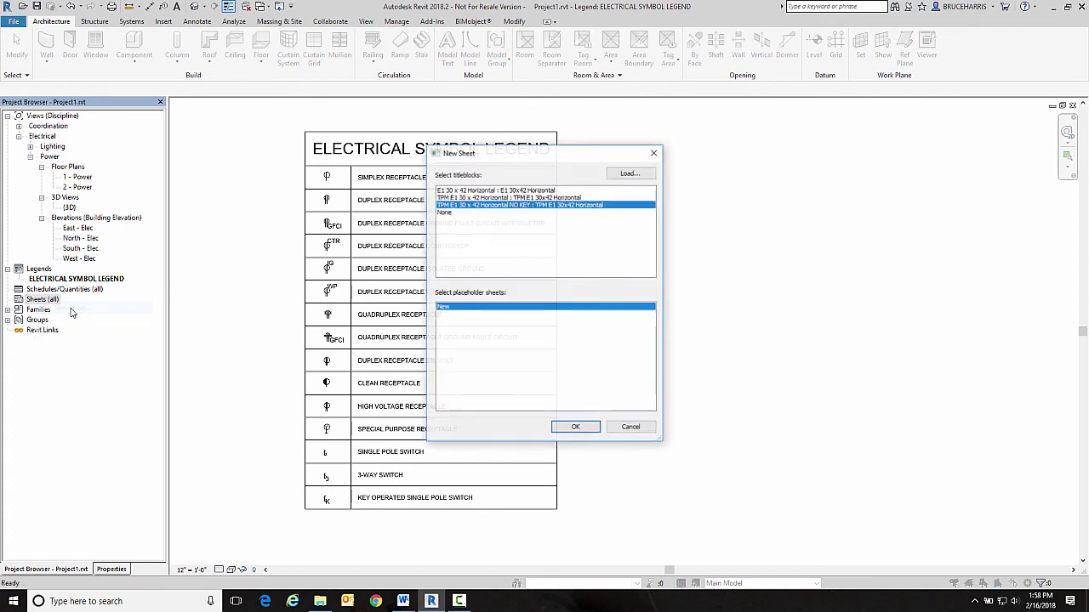
left_click(572, 428)
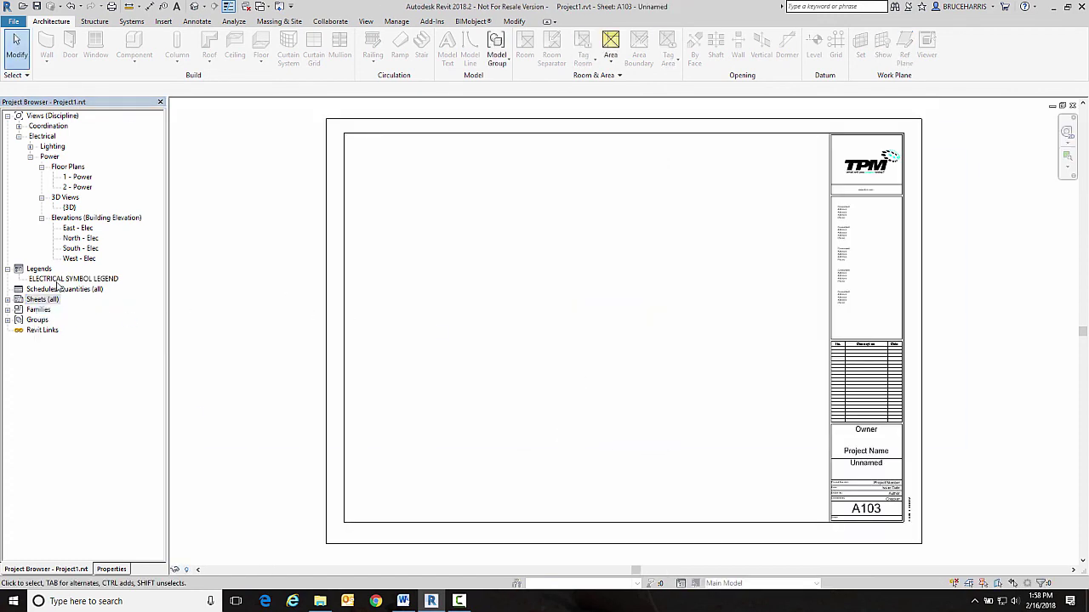
left_click_drag(47, 281, 450, 220)
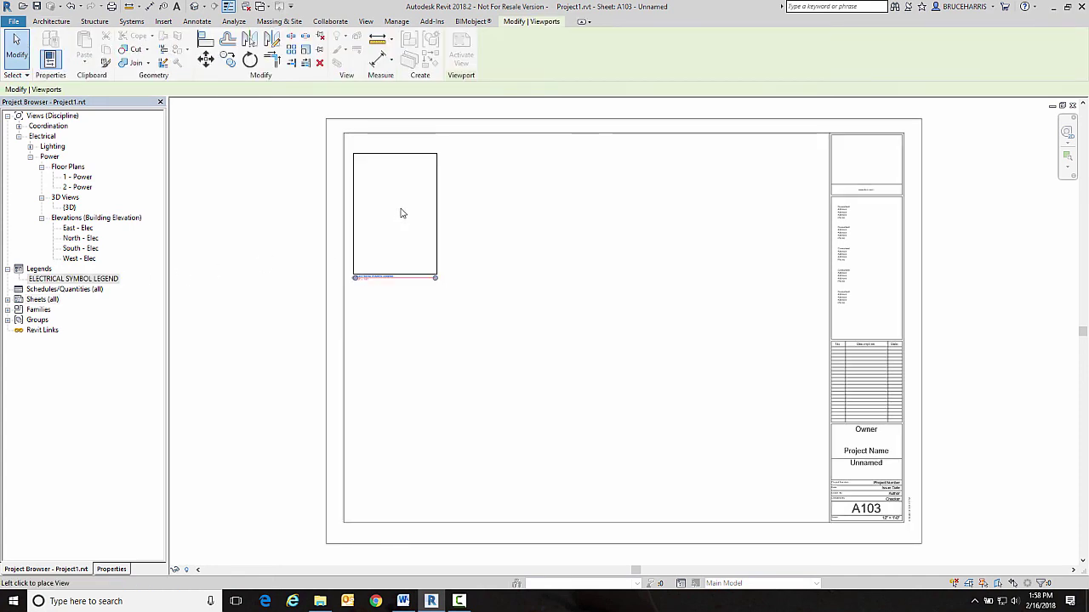
left_click(412, 214)
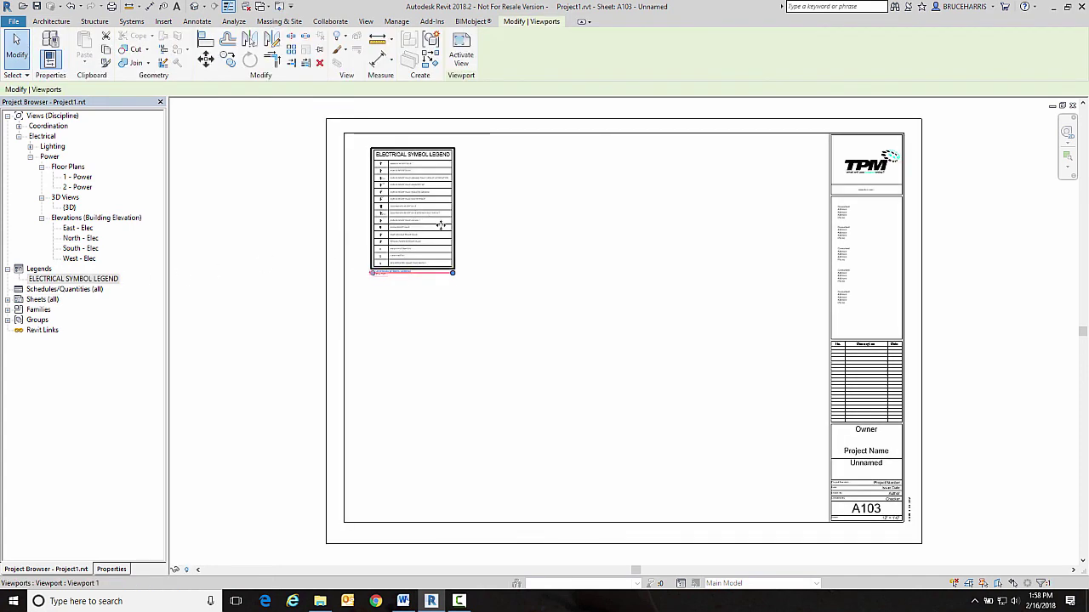
Step: Set the legend viewport type to NO TITLE to remove its title label
left_click(118, 569)
scroll(376, 265, "up", 5)
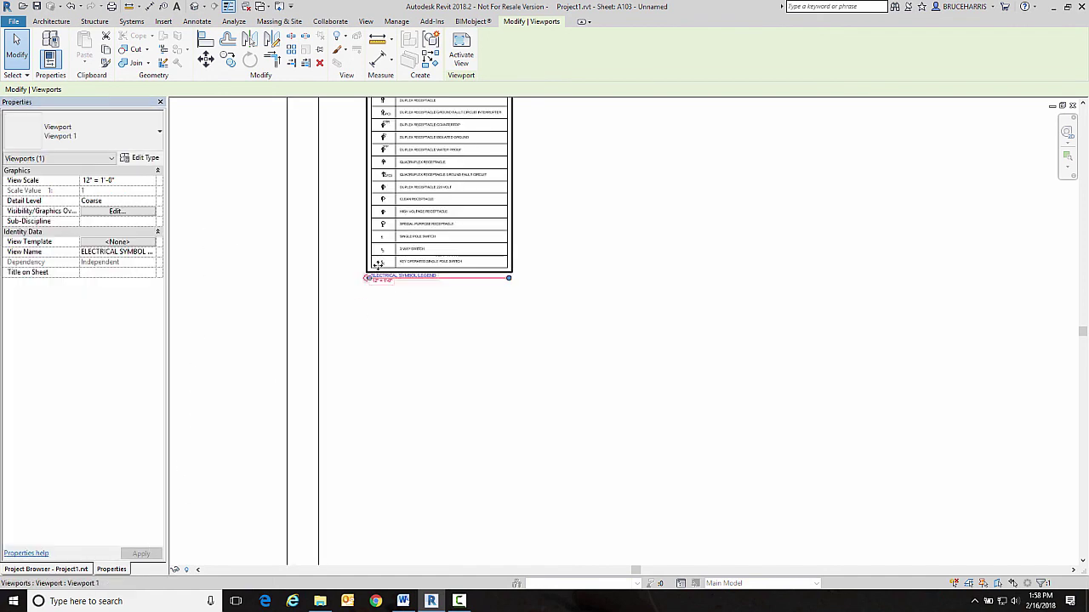
left_click(93, 131)
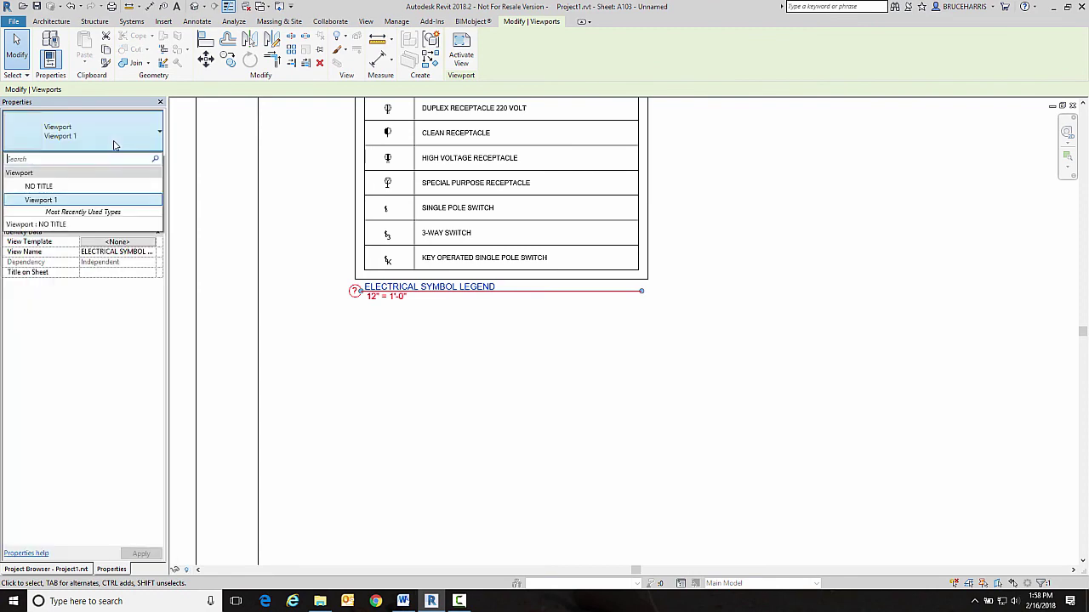
left_click(44, 189)
left_click(433, 349)
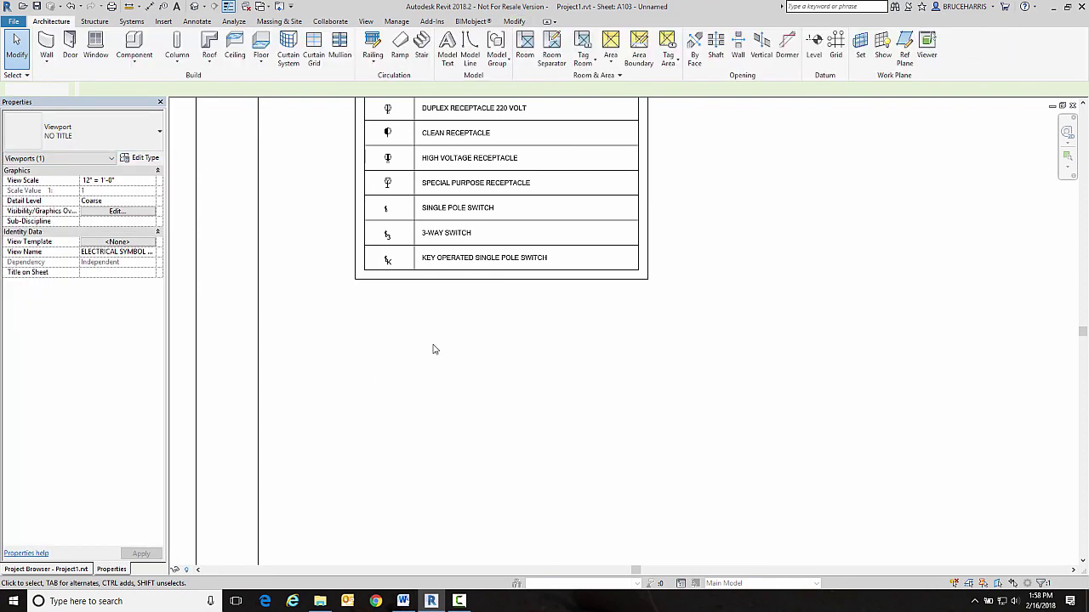
scroll(434, 374, "down", 2)
scroll(433, 375, "down", 1)
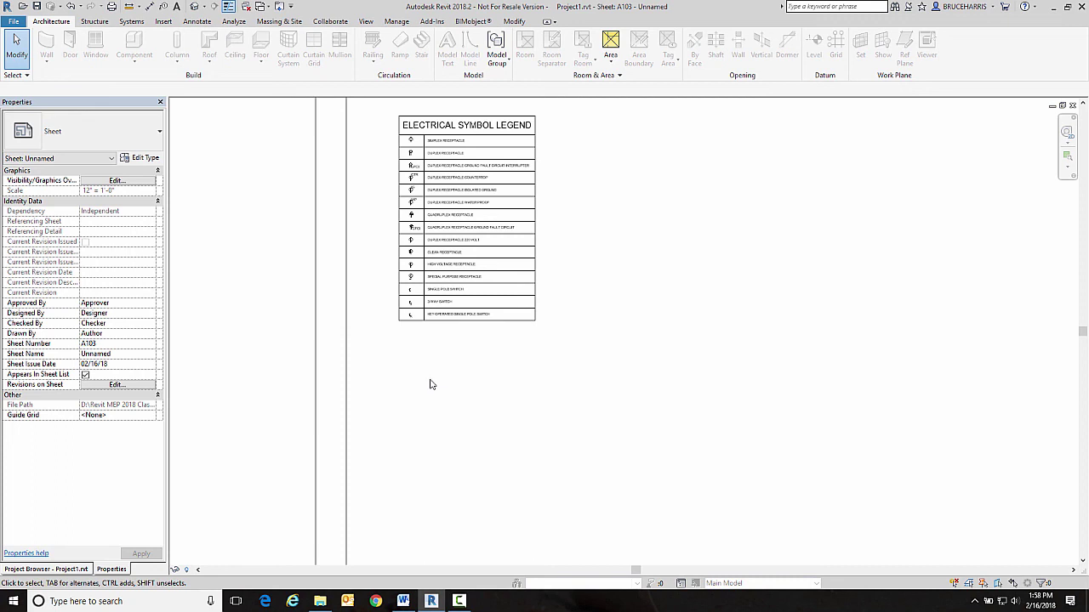
left_click(79, 570)
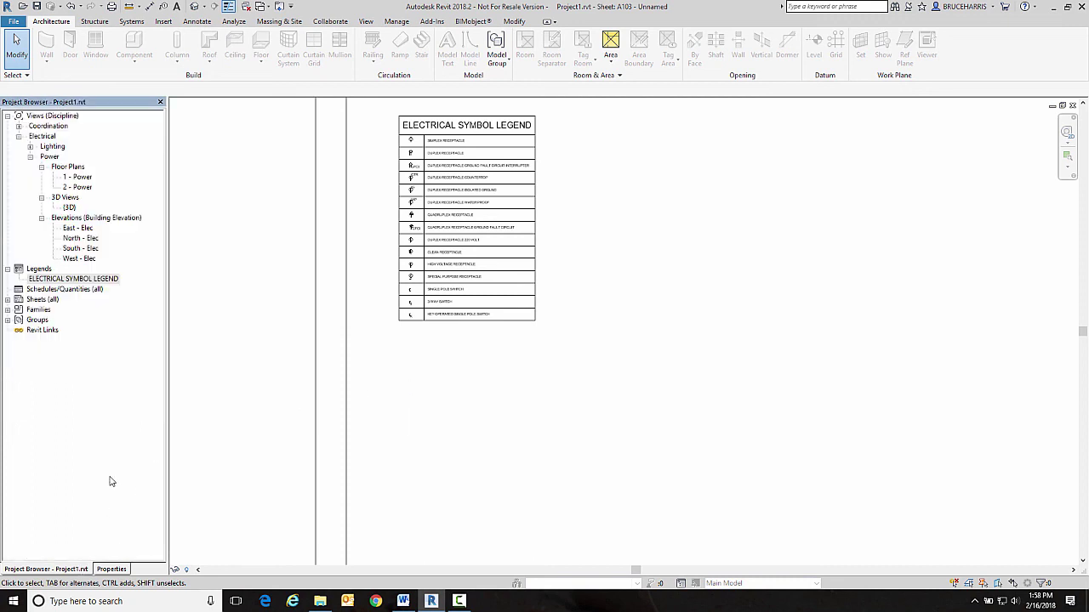
Step: Create sheet A104 with the TPM title block and place the legend beside the title block
double_click(32, 303)
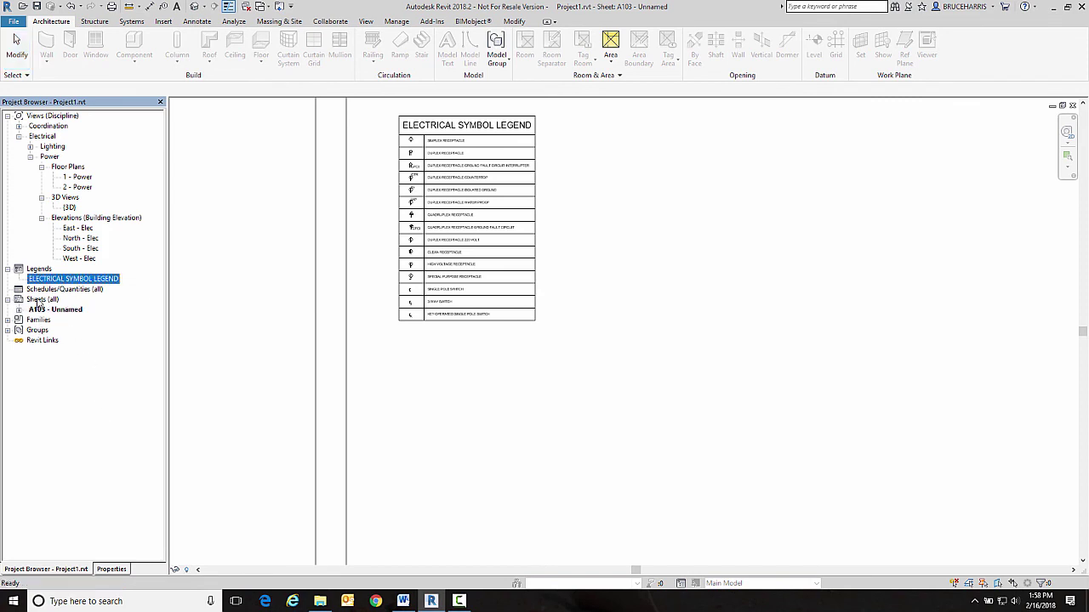
right_click(39, 304)
left_click(74, 309)
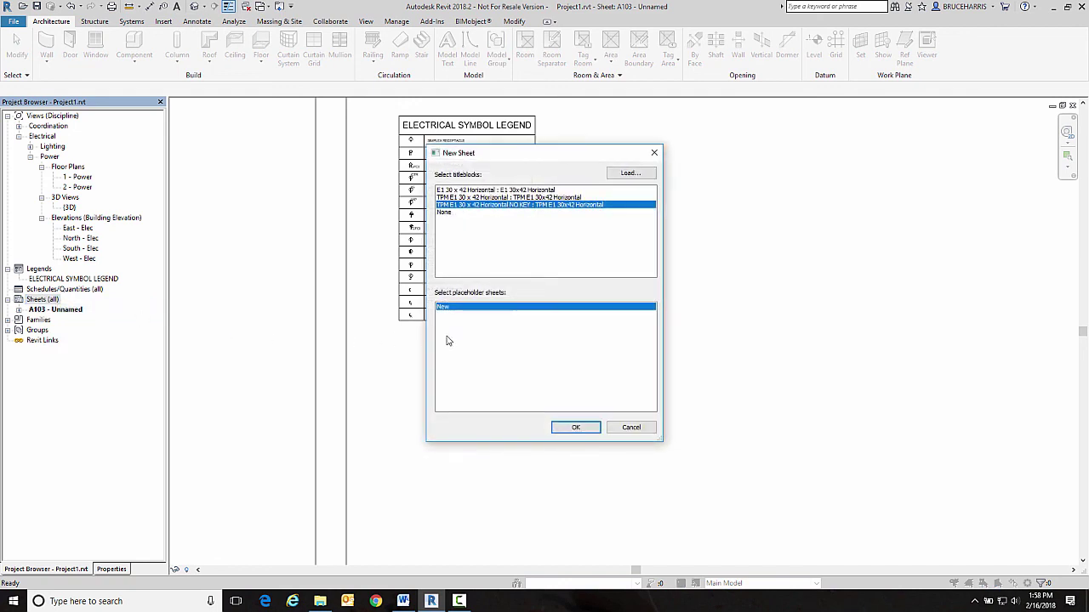
left_click(570, 428)
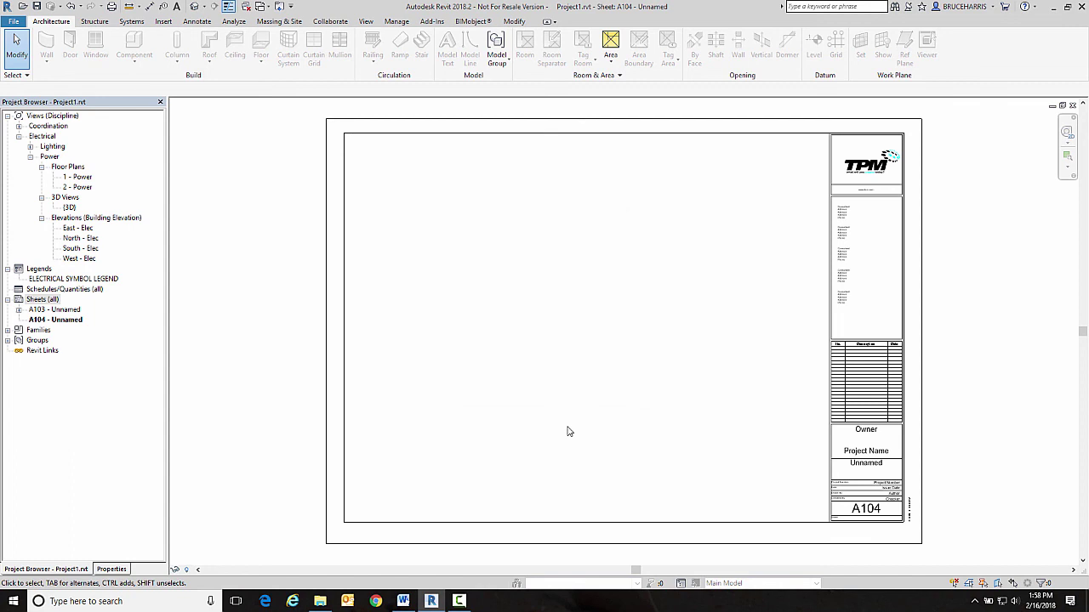
left_click(50, 279)
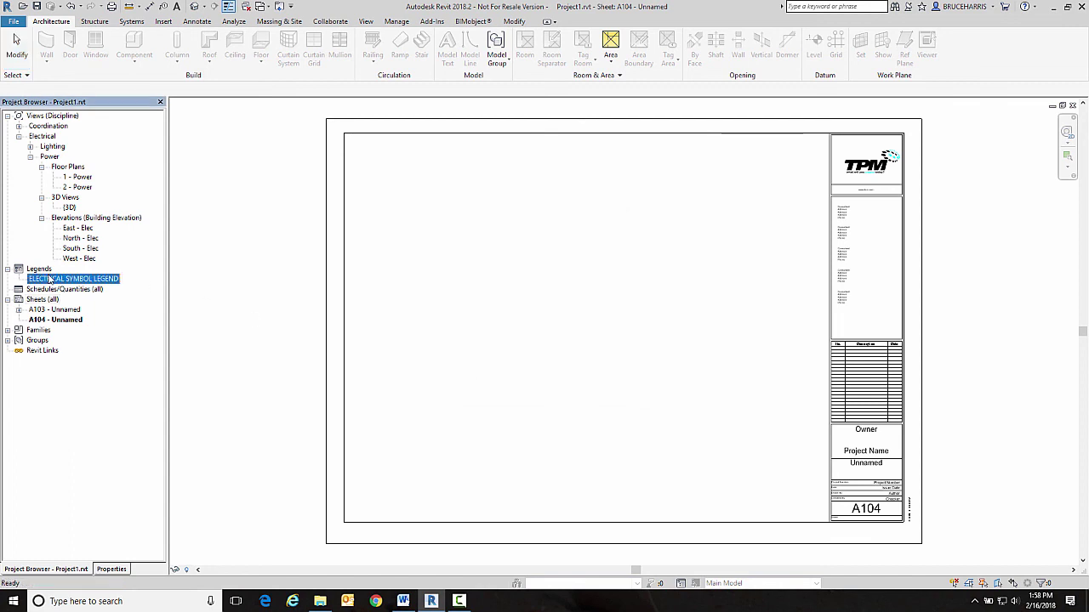
left_click_drag(50, 279, 439, 233)
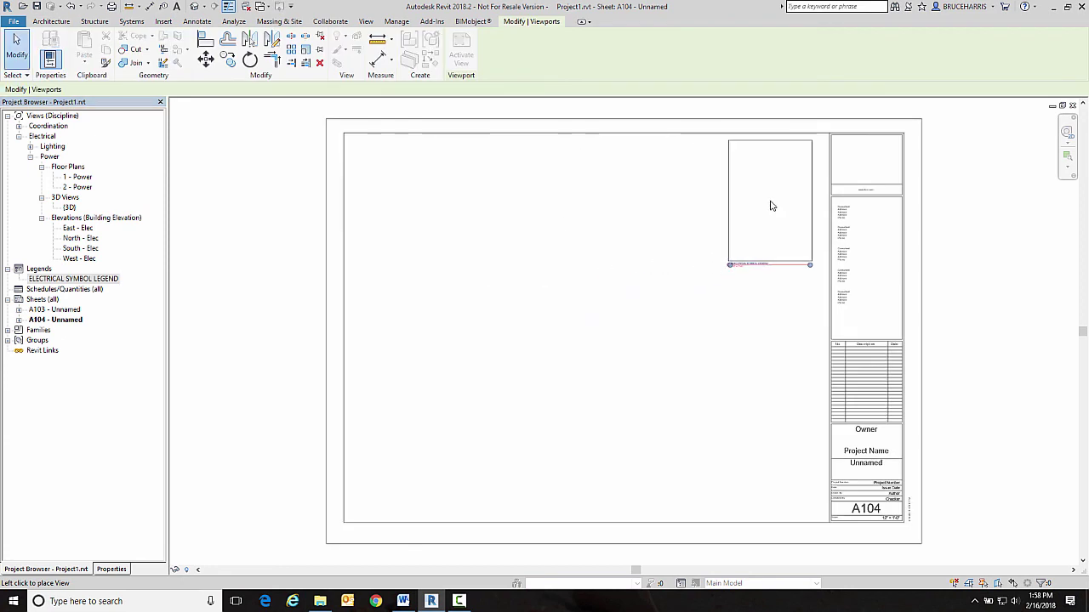
left_click(771, 206)
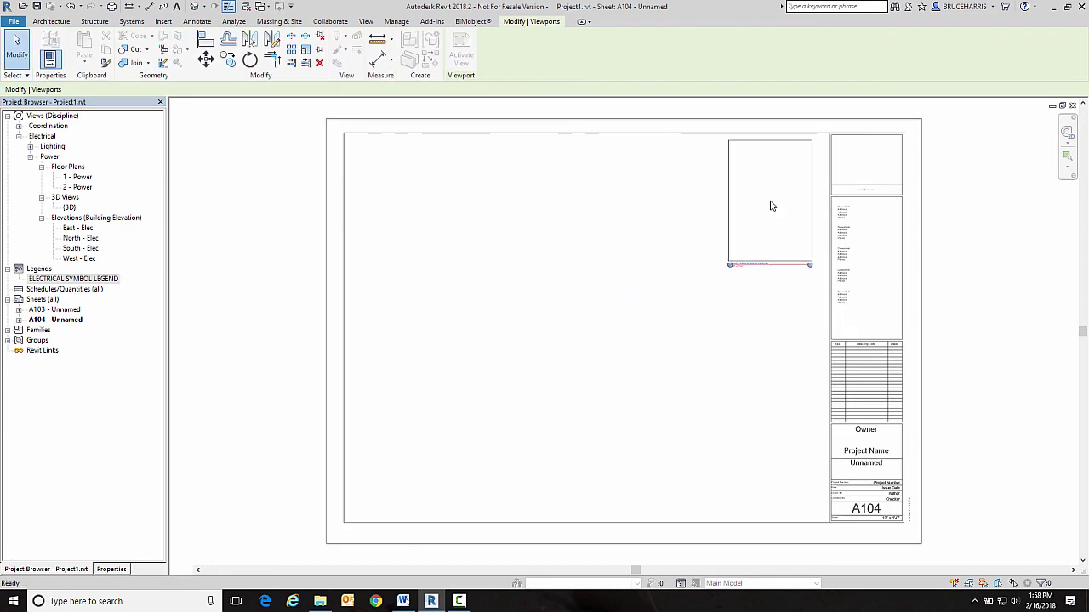
Step: Change the A104 legend viewport type to NO TITLE
left_click(111, 569)
left_click(97, 137)
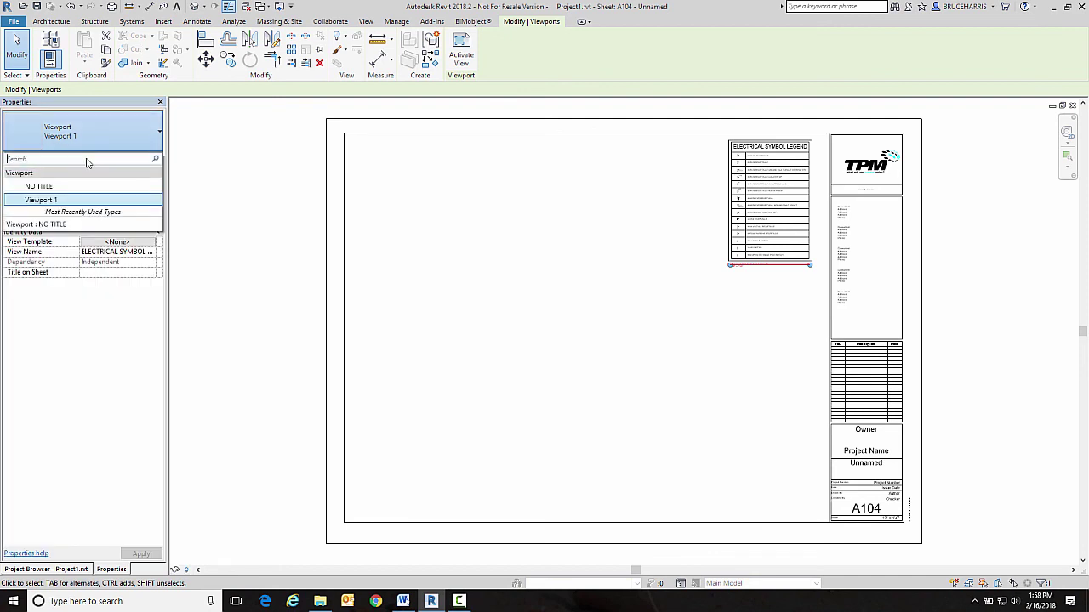
left_click(65, 184)
left_click(225, 210)
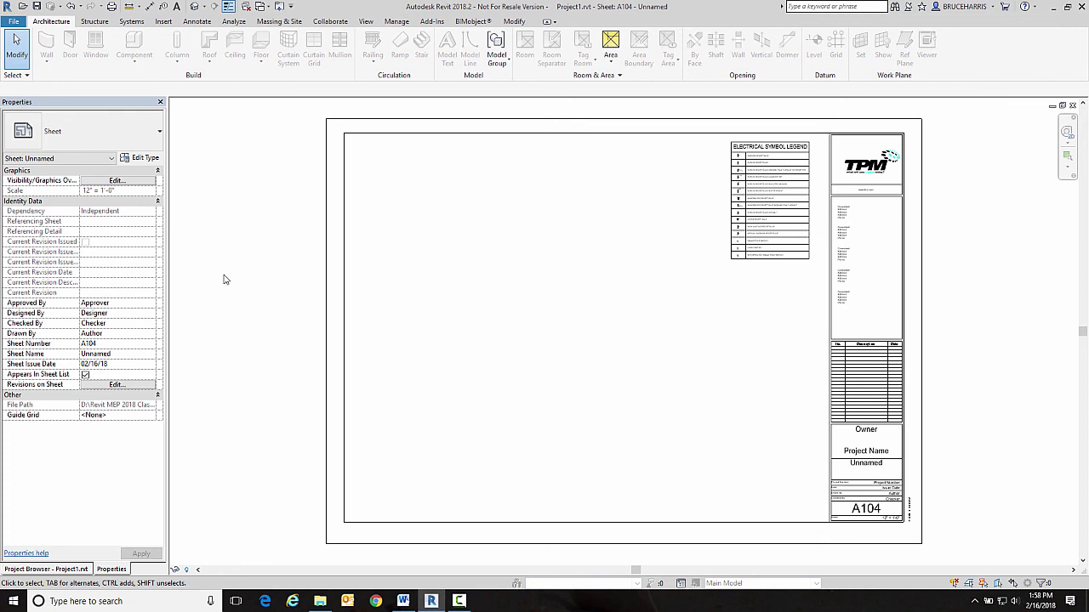
scroll(735, 188, "up", 5)
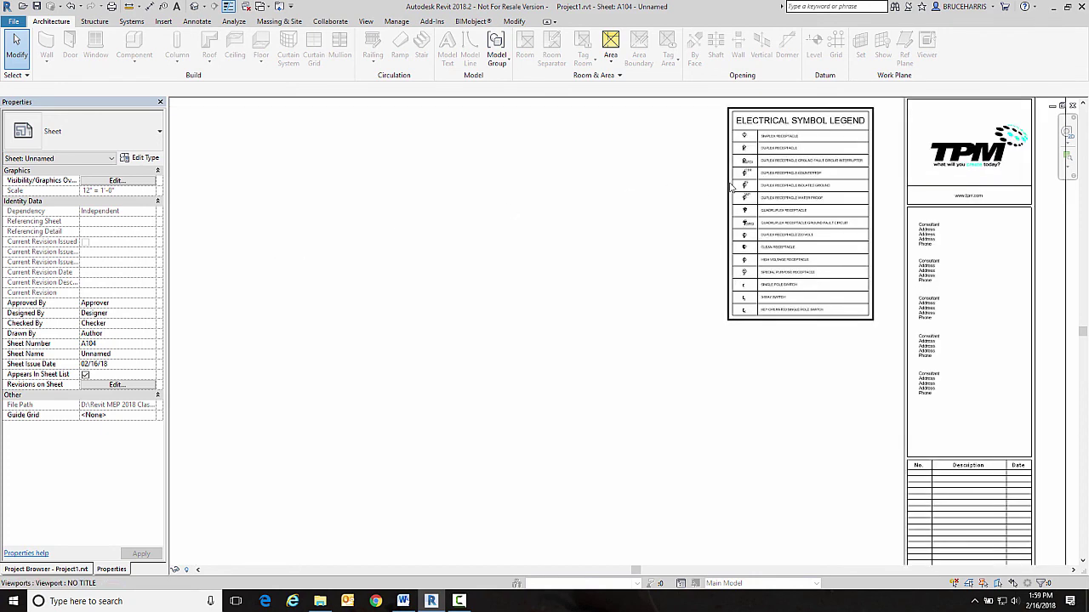